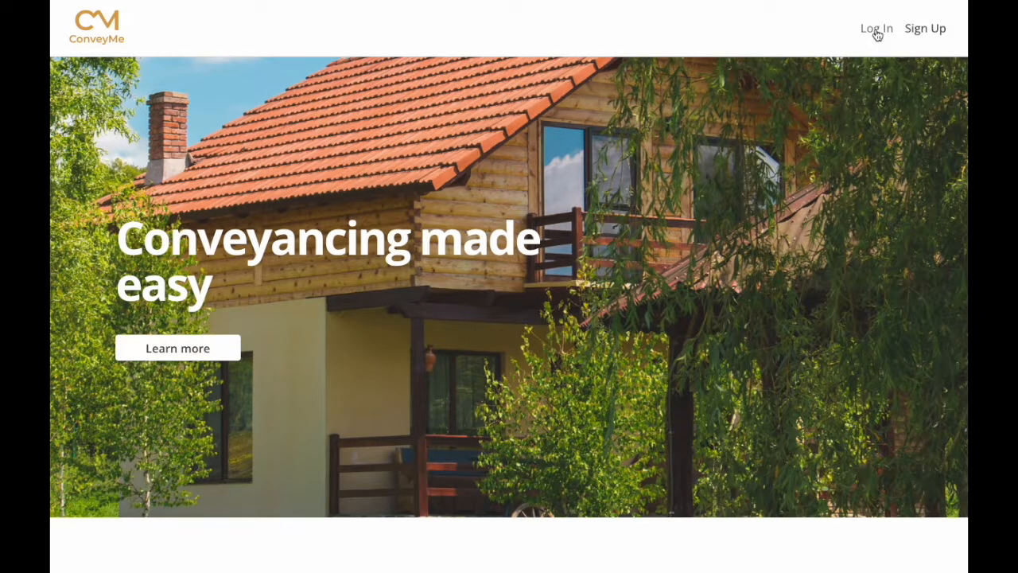
Log in to ConveyMe using the saved account credentials from the autofill list.
left_click(877, 31)
left_click(435, 253)
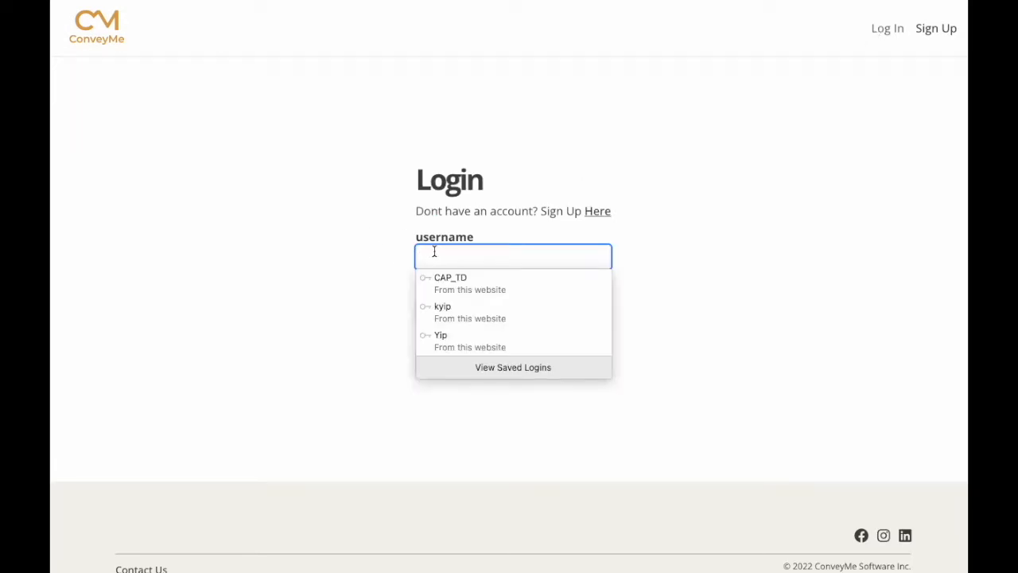
left_click(452, 318)
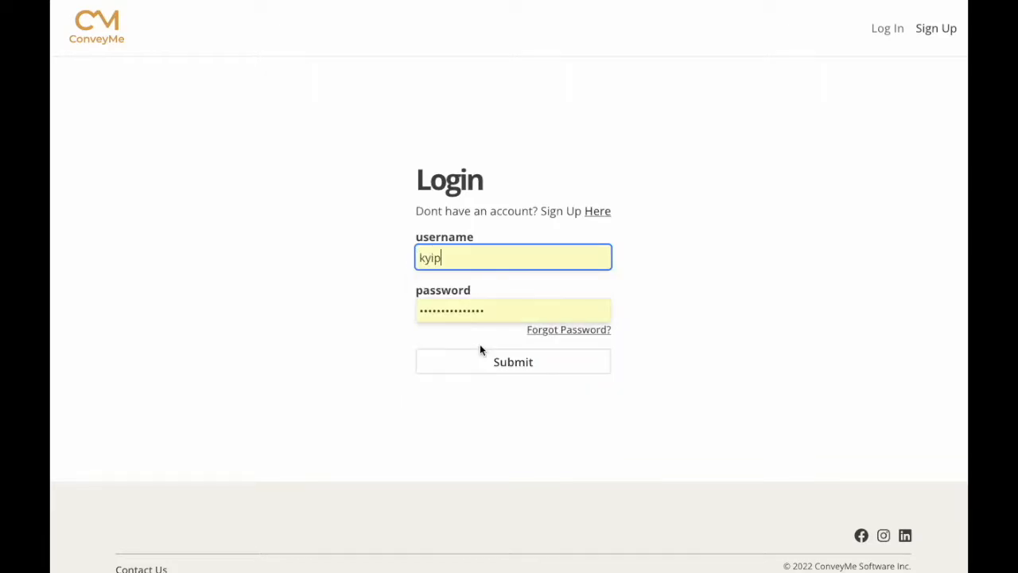
left_click(500, 363)
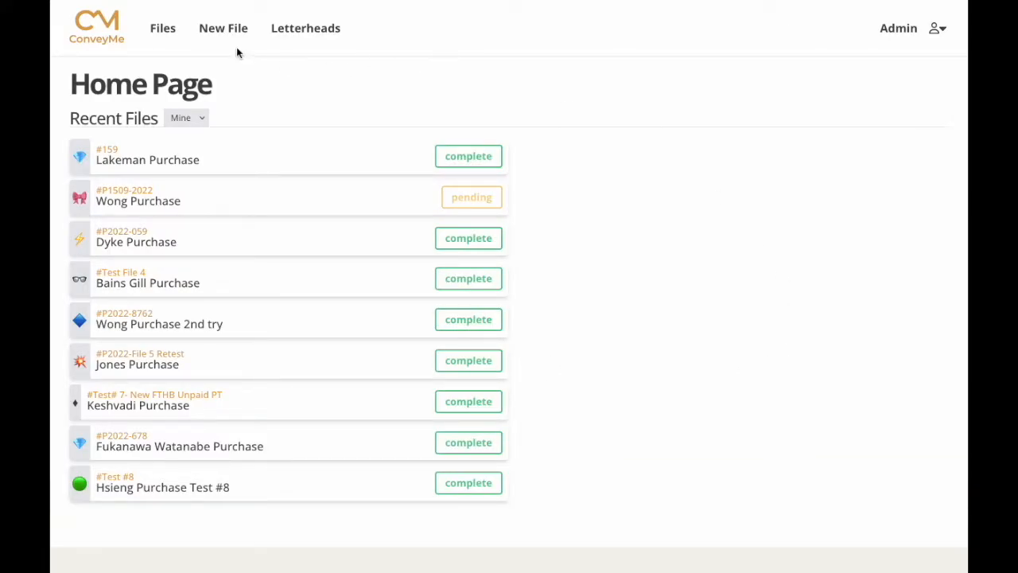
Create Purchase file P2022-1234 nicknamed 'Lim Purchase' with the party-popper icon.
left_click(216, 32)
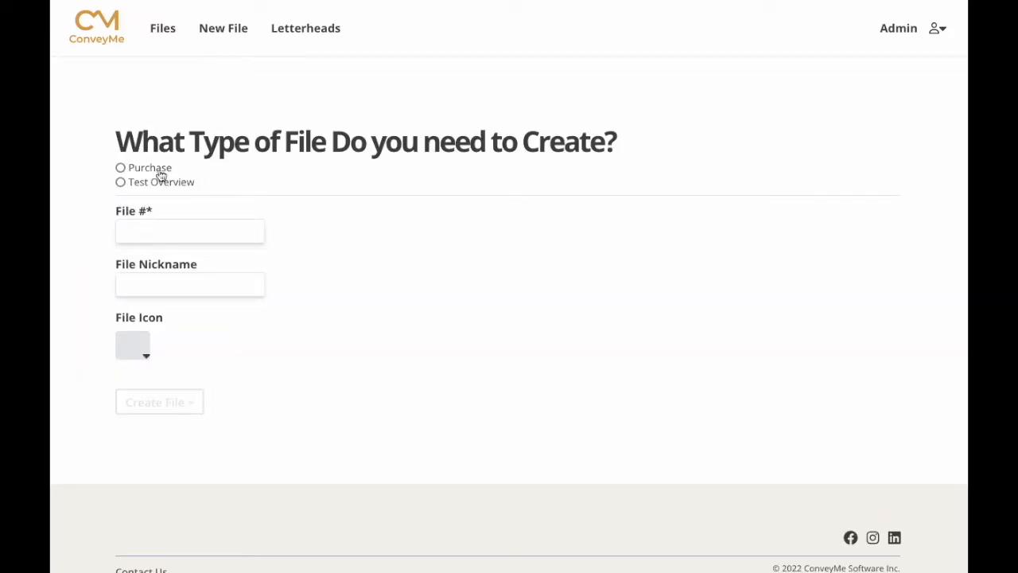
left_click(121, 168)
left_click(138, 224)
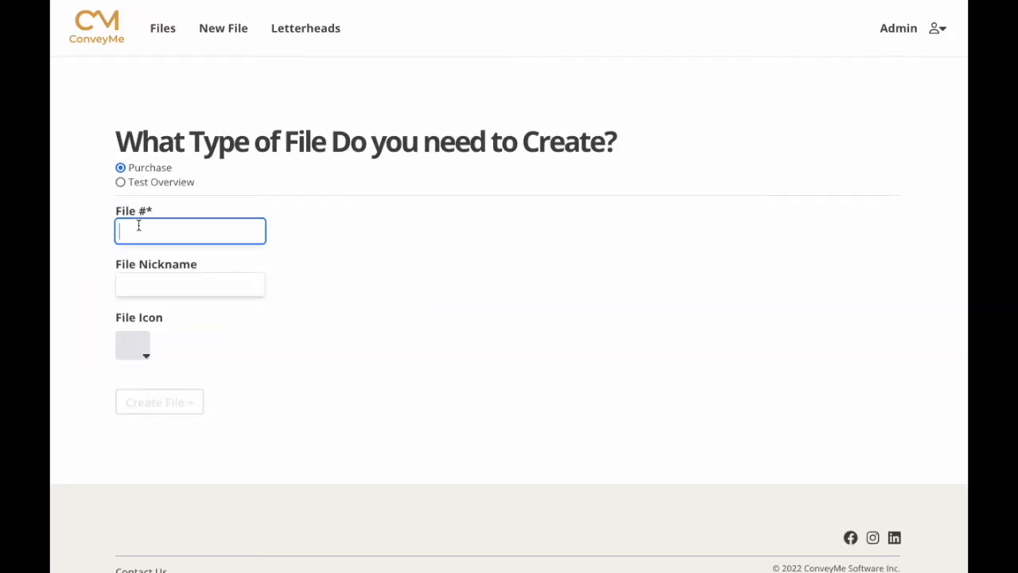
type("P2022")
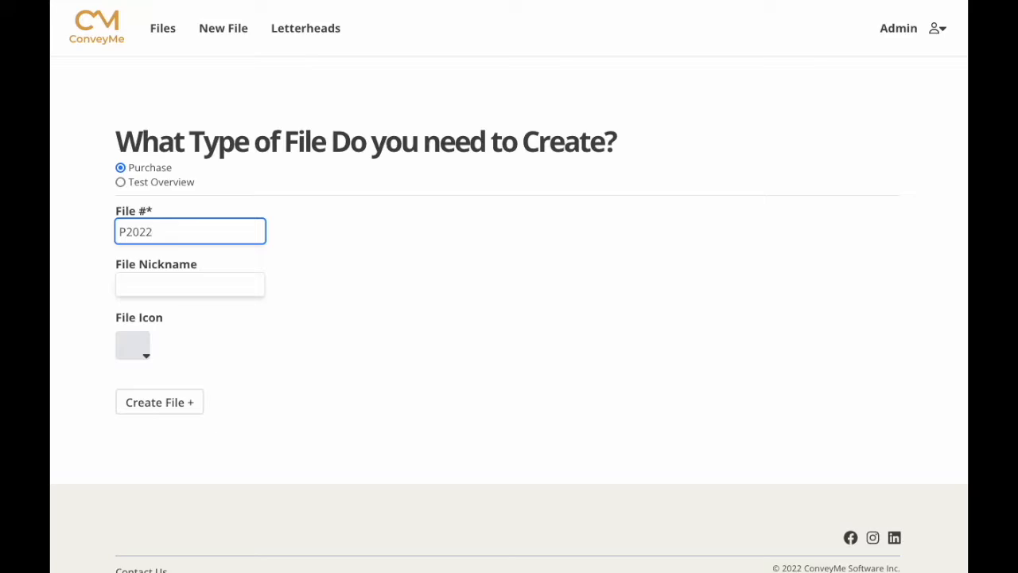
type("-1234")
left_click(119, 287)
type("Lim Purcha")
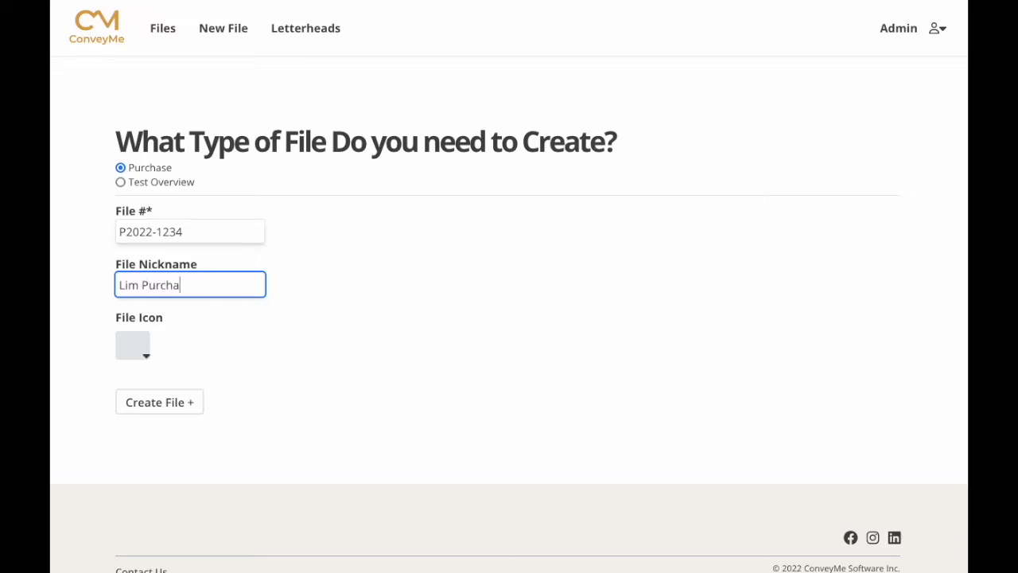
type("se")
left_click(141, 347)
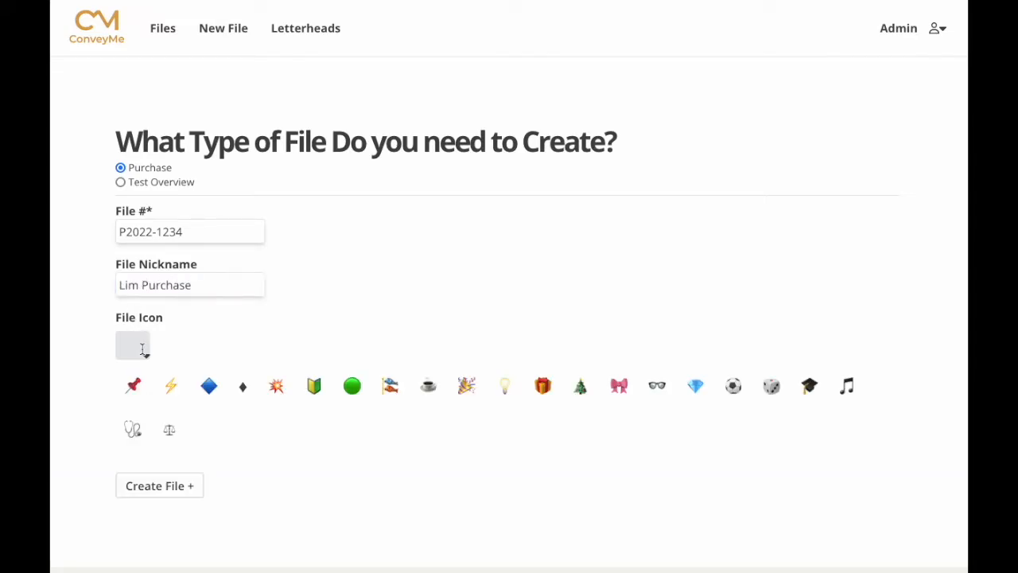
left_click(465, 387)
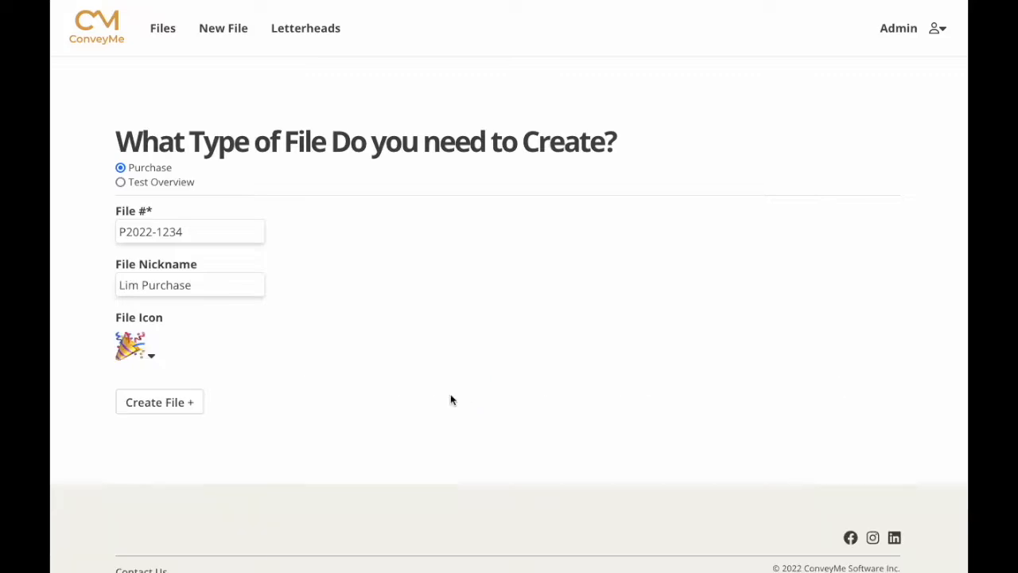
left_click(162, 404)
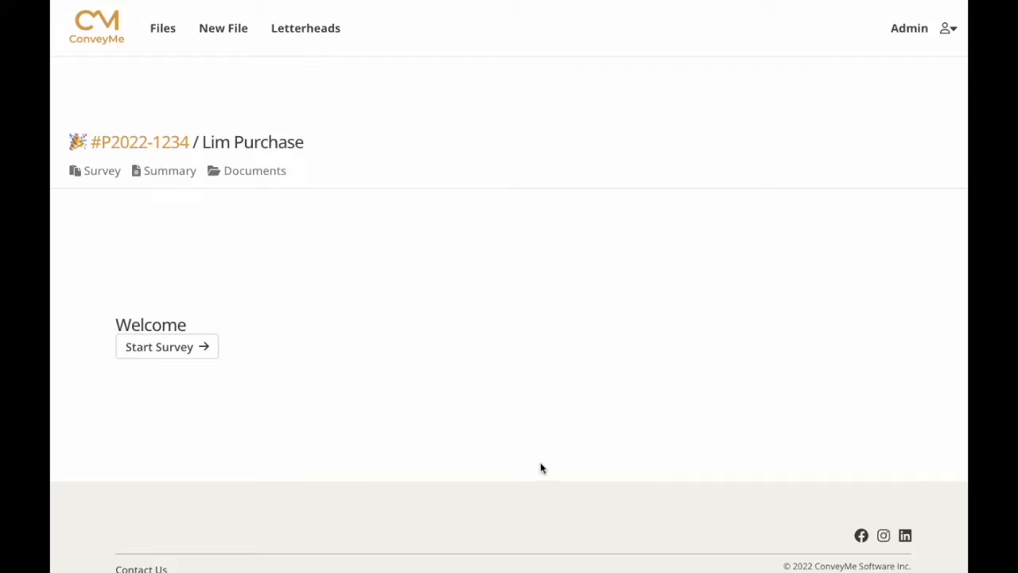
Start the survey and select Alexander Holburn as the firm.
left_click(156, 348)
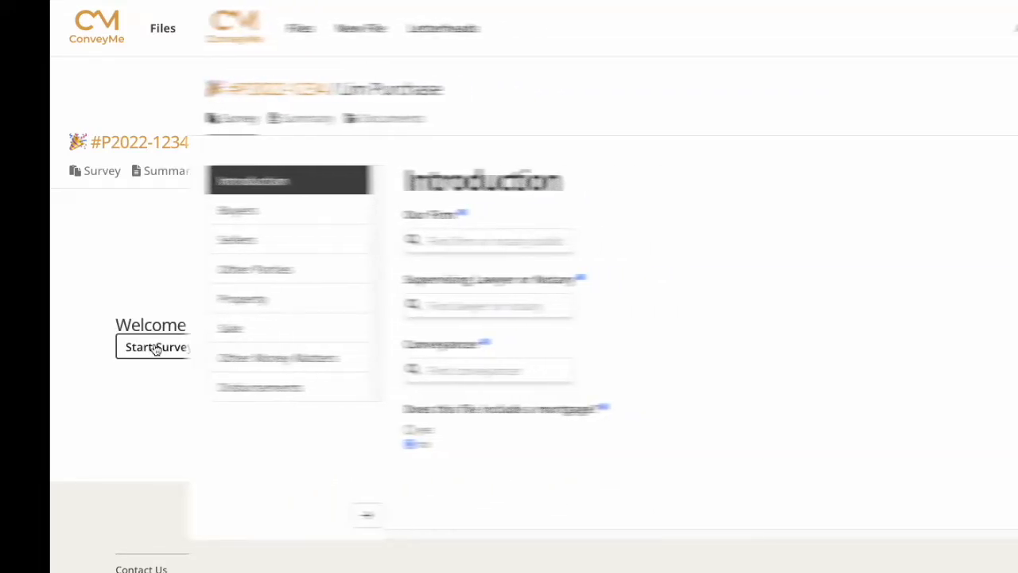
left_click(295, 240)
type("Guild")
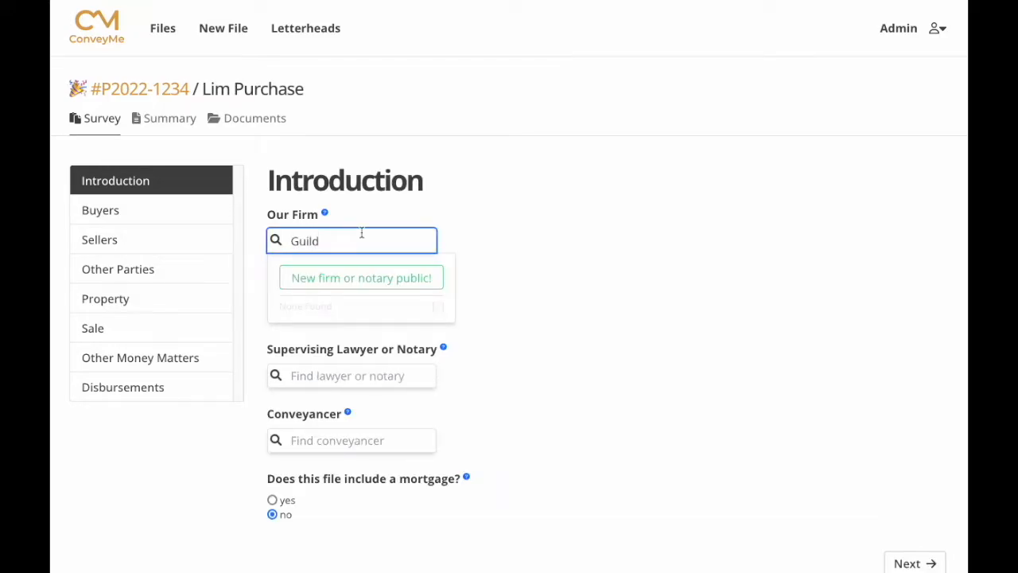
left_click(339, 283)
left_click(322, 277)
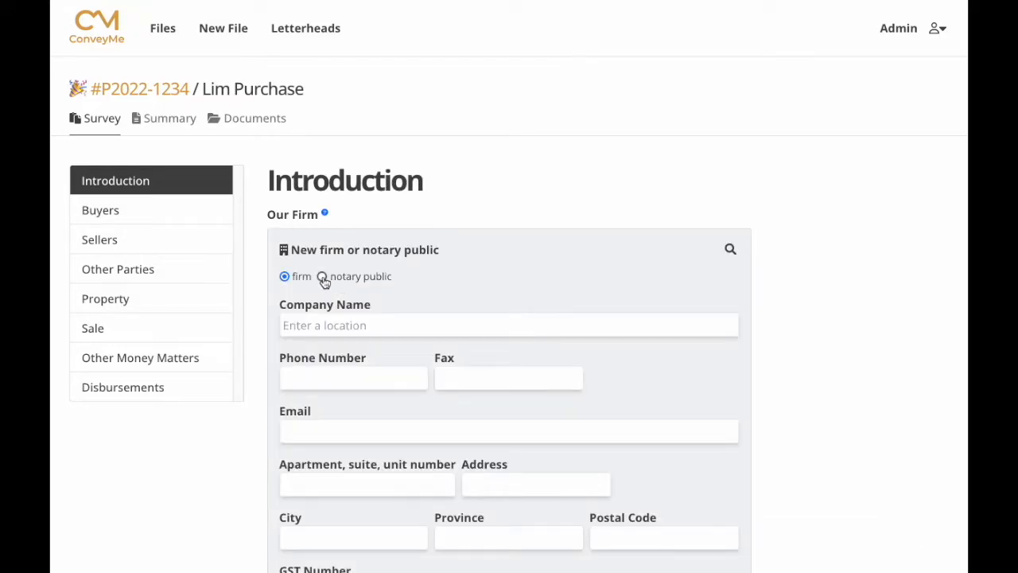
left_click(284, 279)
left_click(295, 323)
type("Guild")
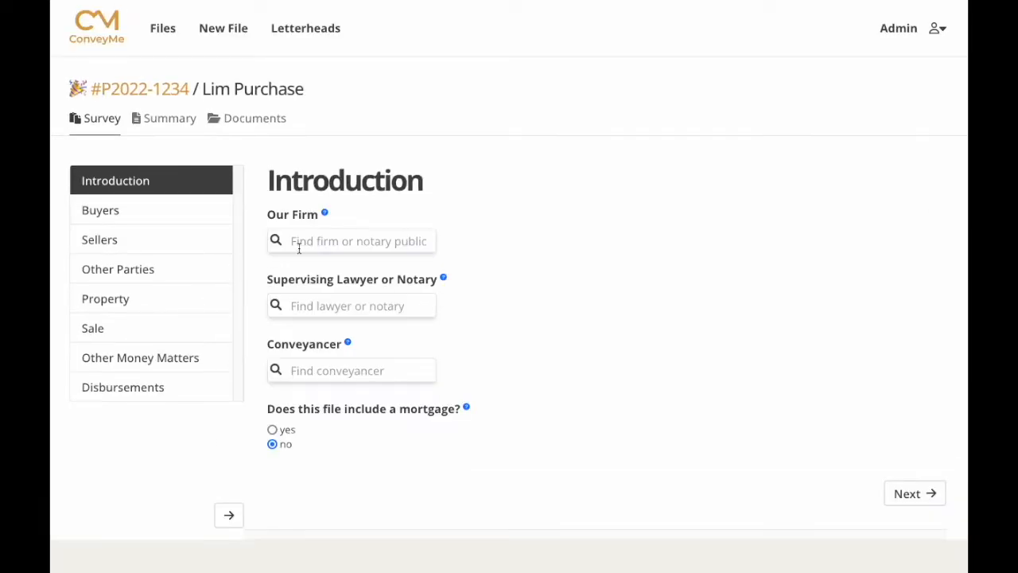
left_click(299, 242)
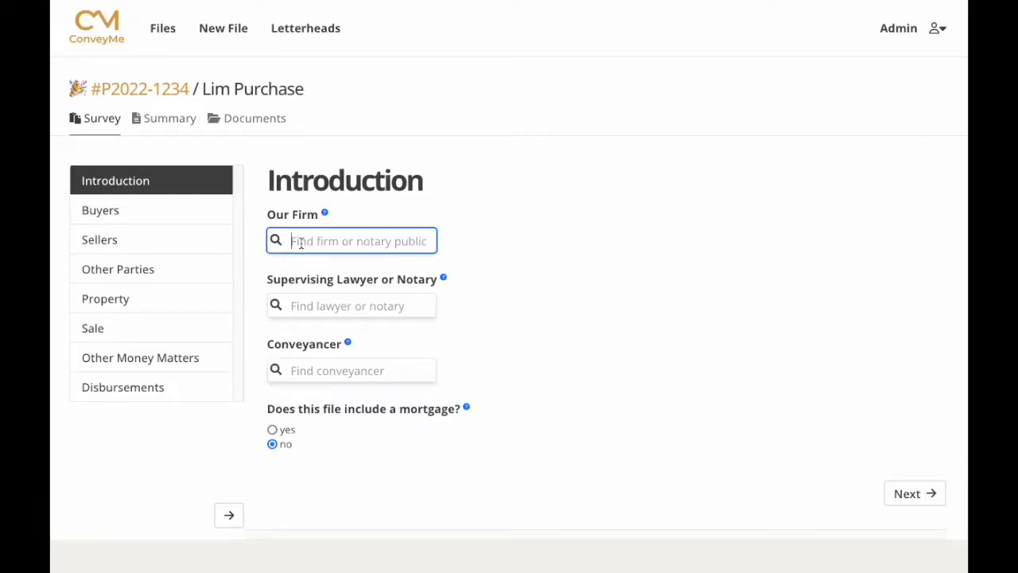
type("Alexand")
left_click(342, 318)
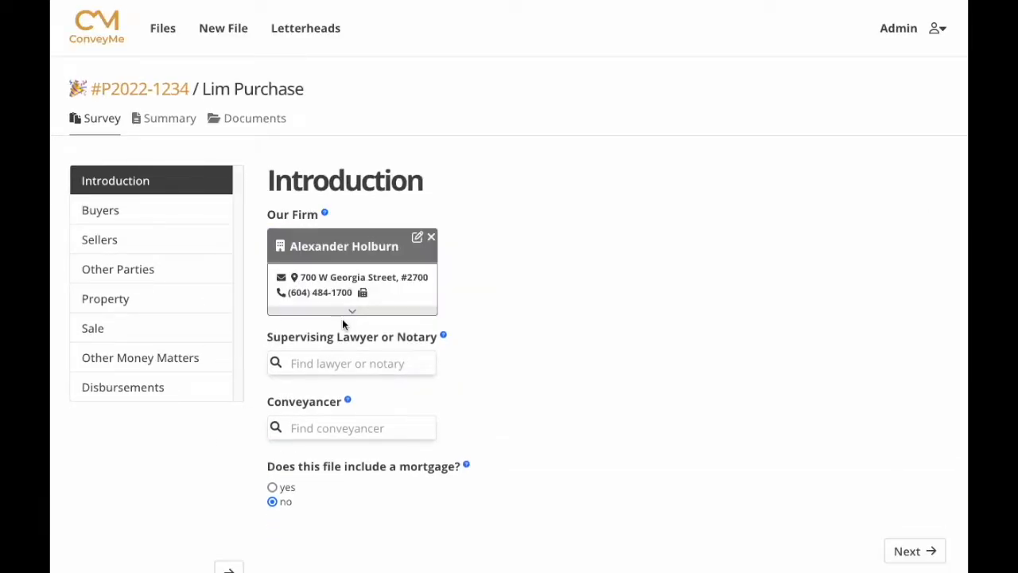
Add a new supervising lawyer with first name, middle initial and last name.
left_click(311, 365)
type("Harry")
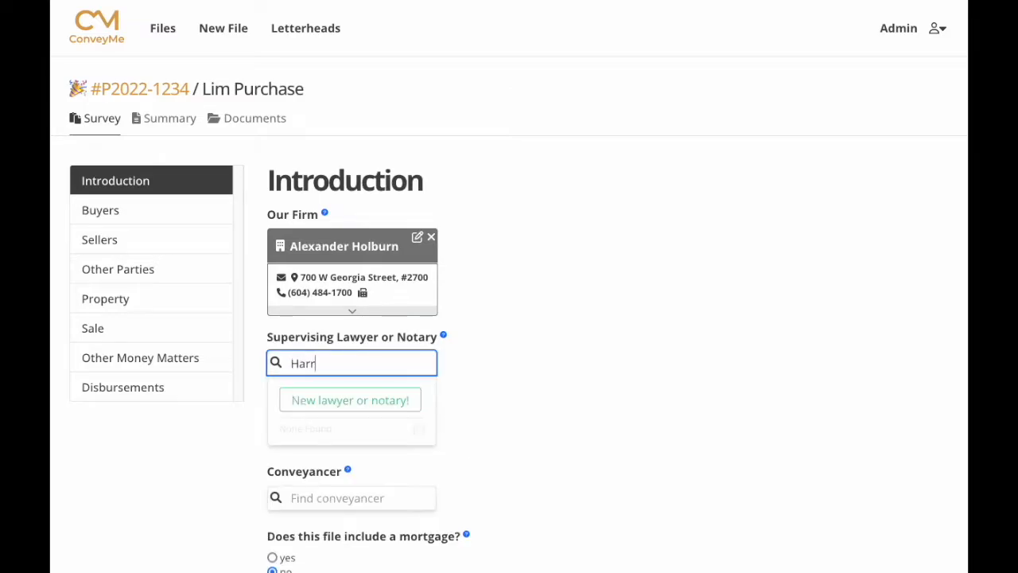
left_click(347, 401)
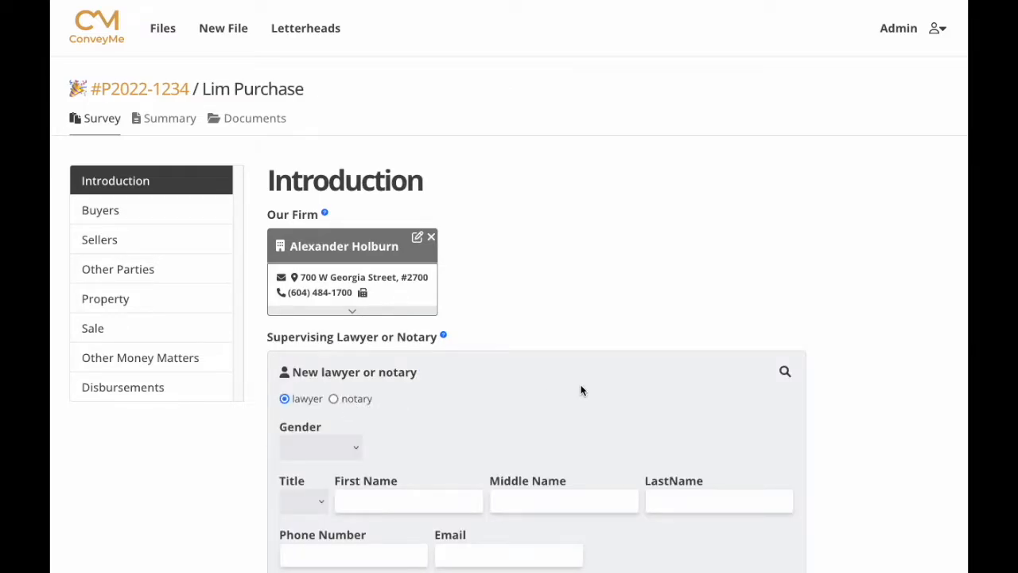
scroll(621, 403, "down", 2)
scroll(623, 408, "down", 1)
left_click(339, 284)
type("Harry")
key("Tab")
type("H")
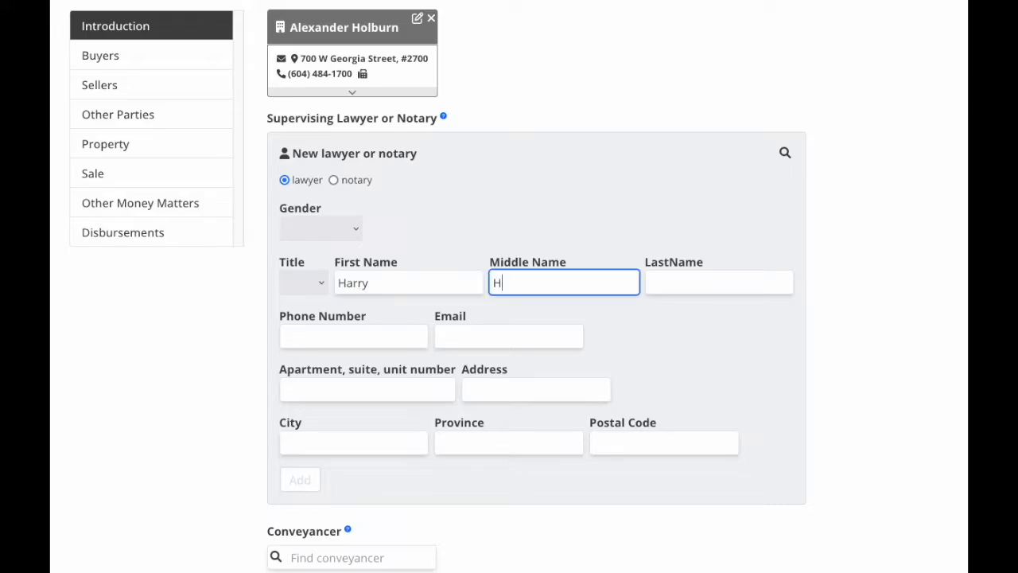
key("Tab")
type("Hairy")
left_click(303, 483)
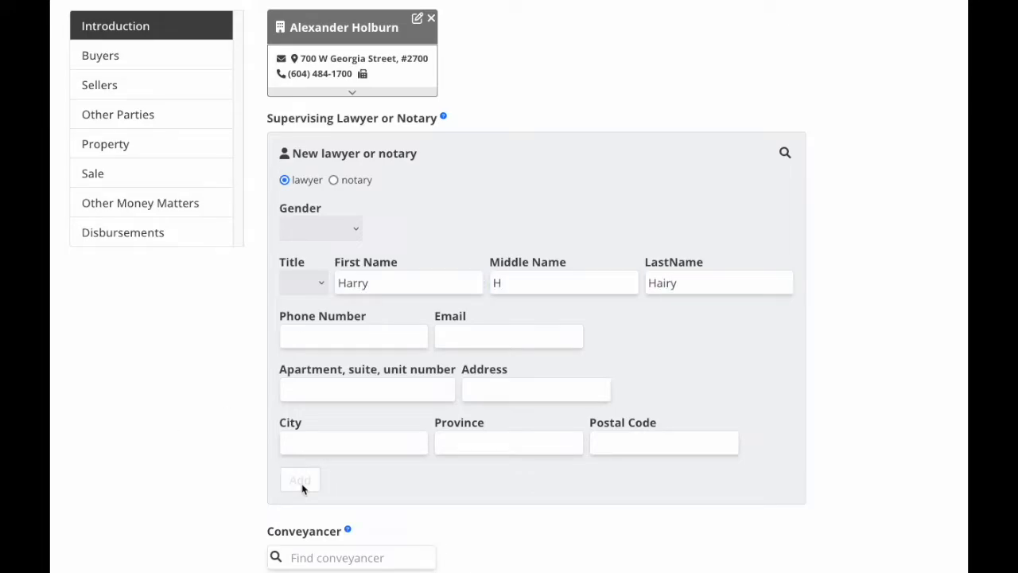
Add a new conveyancer by first and last name, and mark the file as including a mortgage.
left_click(303, 319)
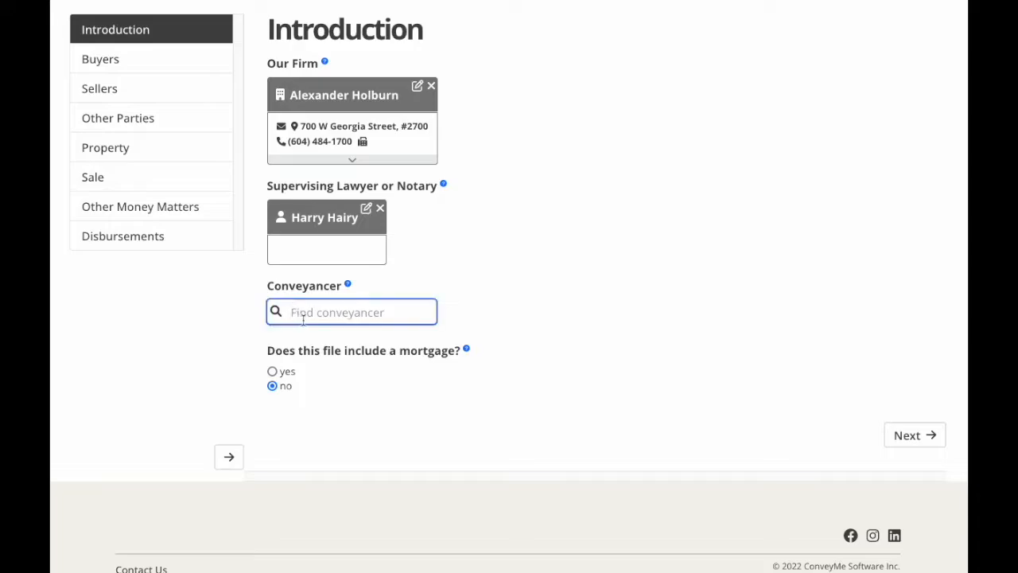
type("Lil")
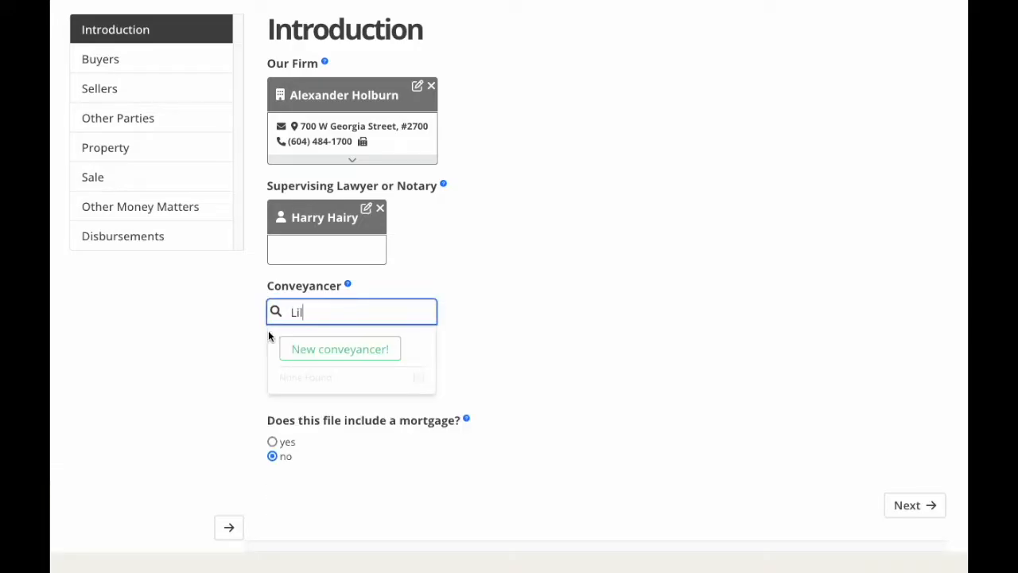
left_click(331, 351)
scroll(385, 442, "down", 2)
left_click(371, 312)
key("Tab")
key("Tab")
left_click(299, 510)
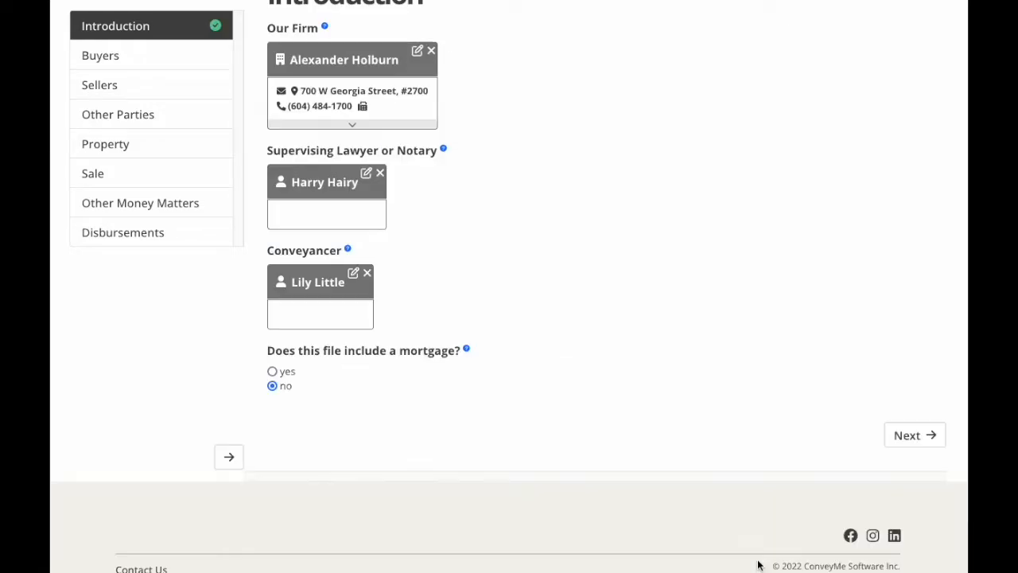
left_click(273, 371)
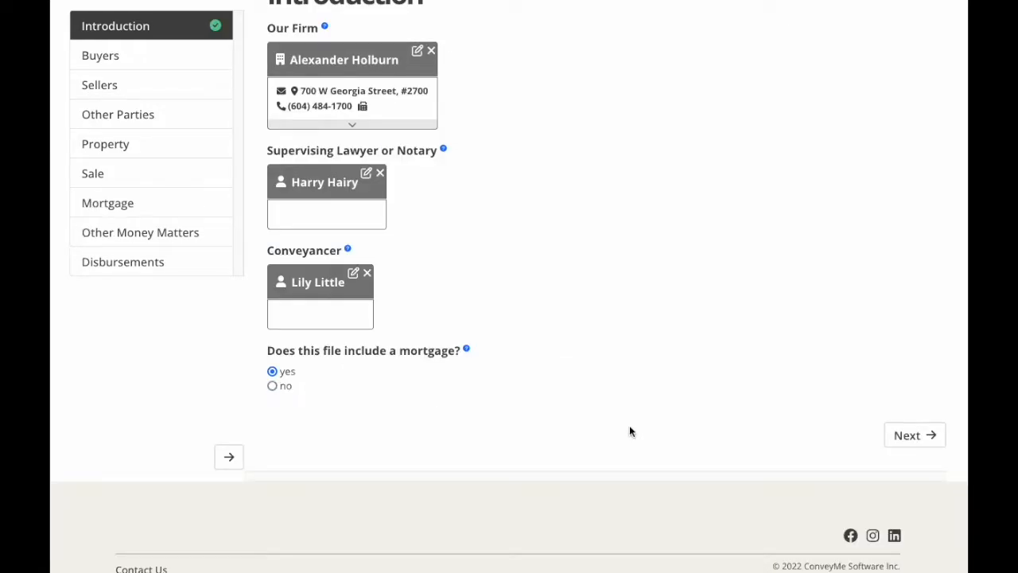
left_click(907, 435)
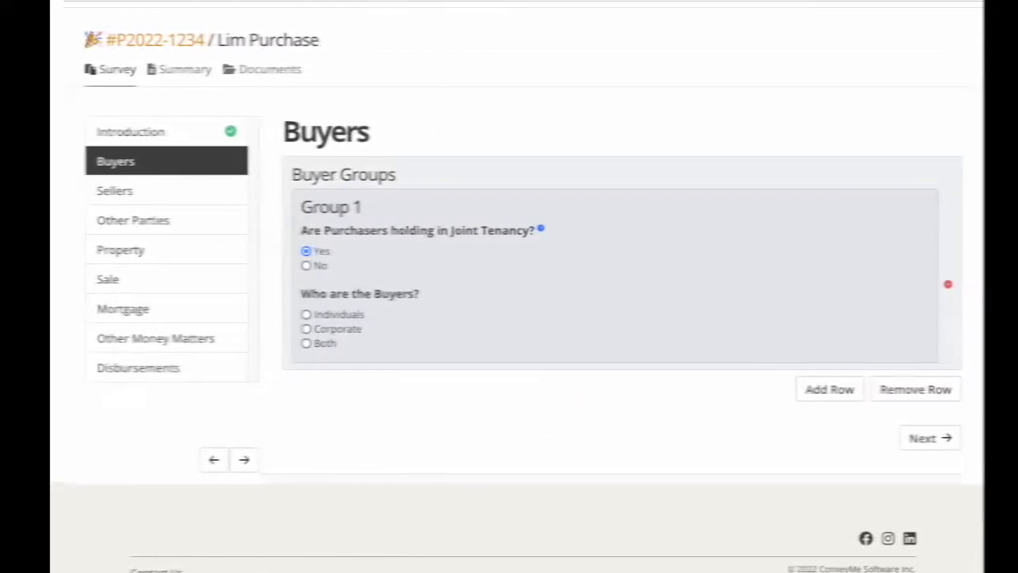
Set Group 1 to no joint tenancy with individual buyers, and add the existing matching client as buyer.
left_click(293, 269)
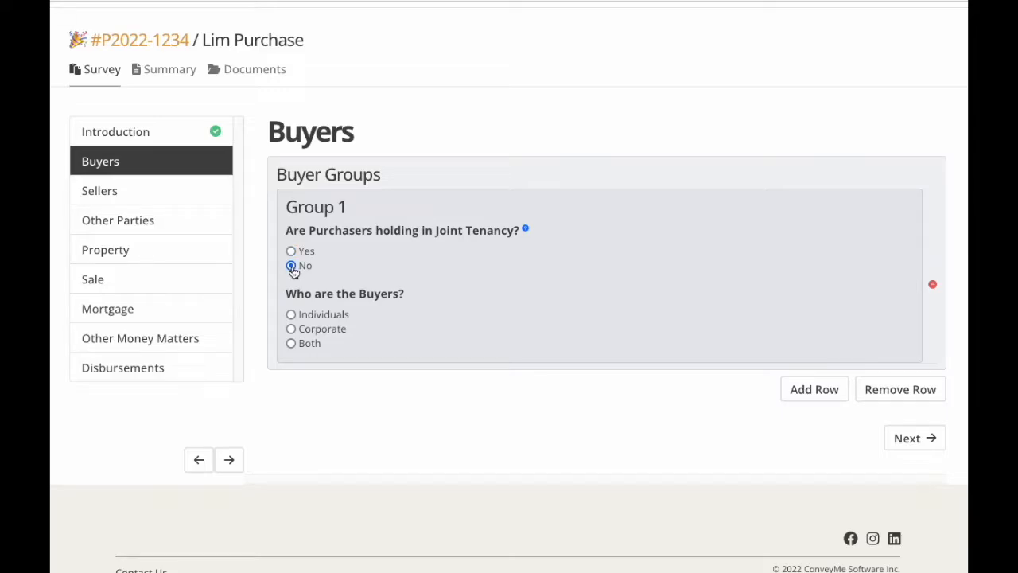
left_click(292, 315)
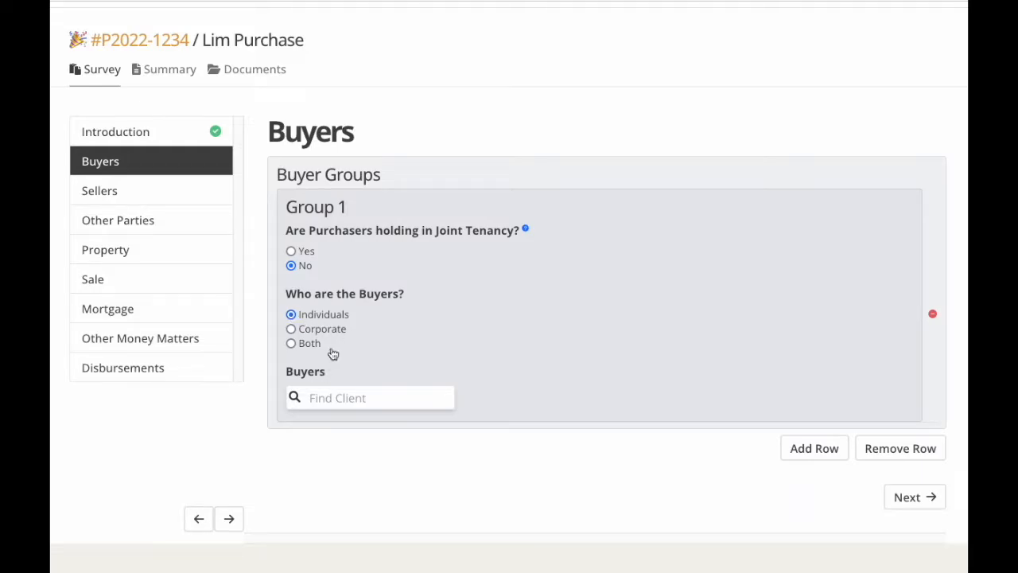
left_click(313, 397)
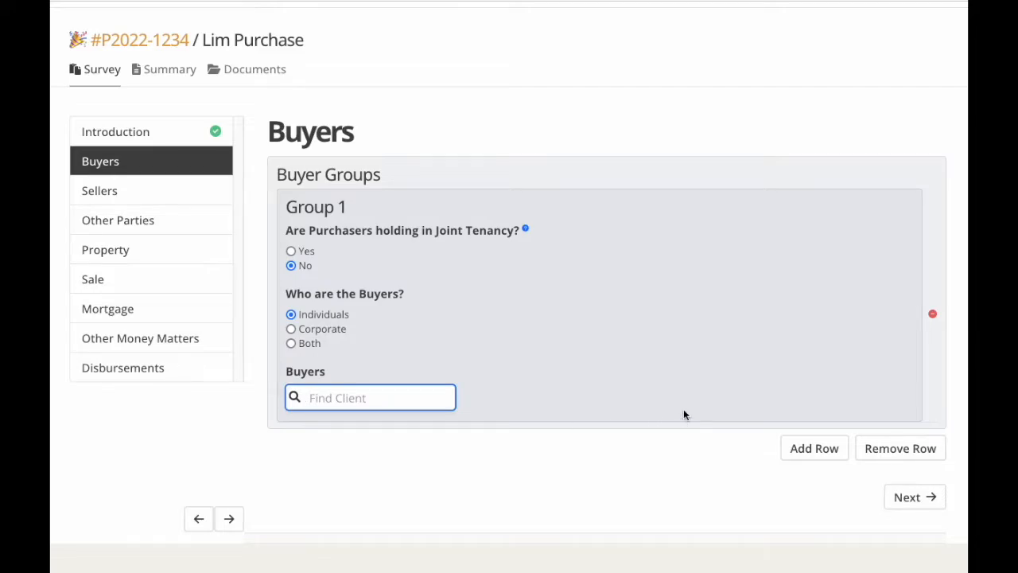
type("Joe")
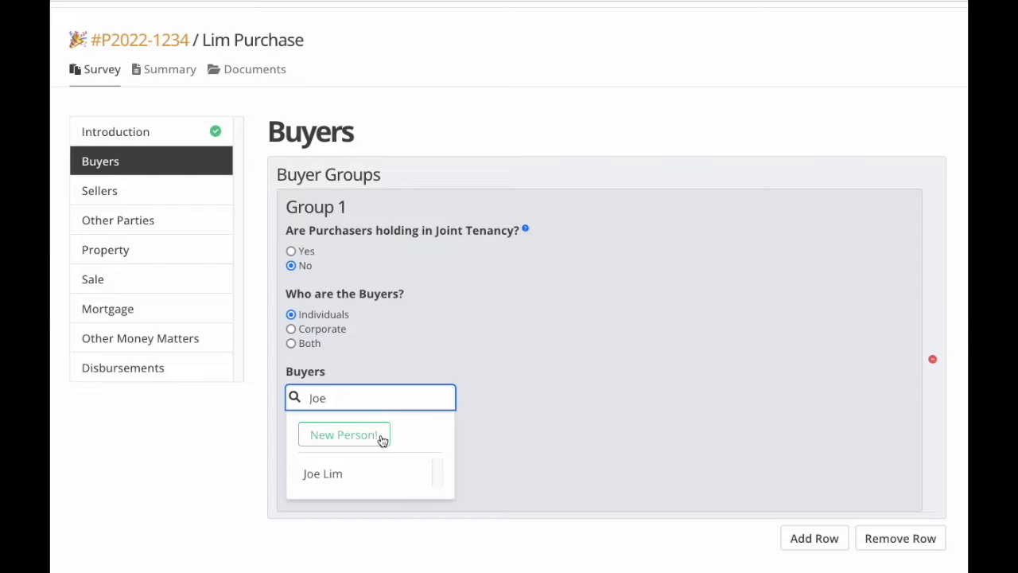
left_click(334, 475)
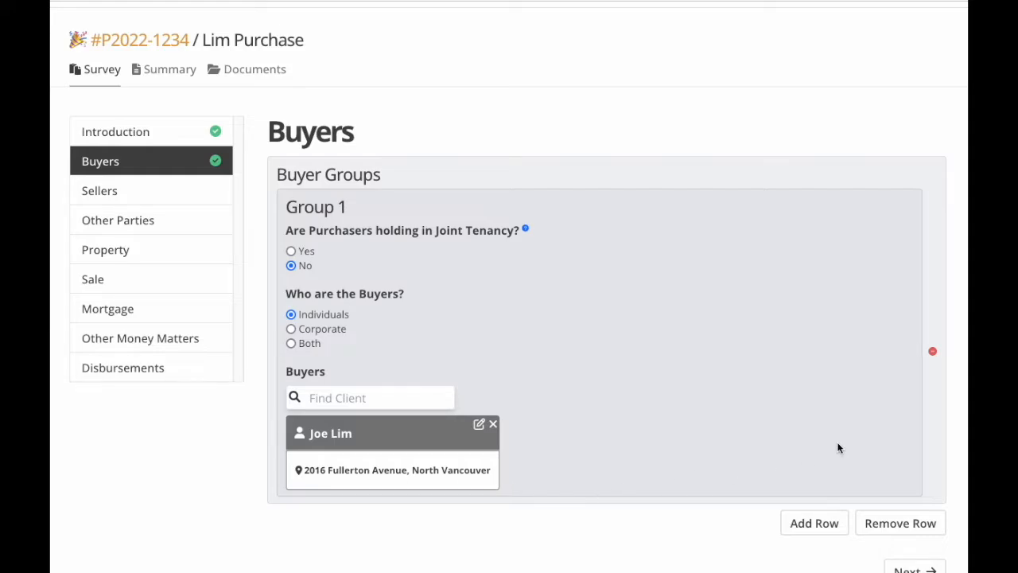
scroll(811, 437, "down", 1)
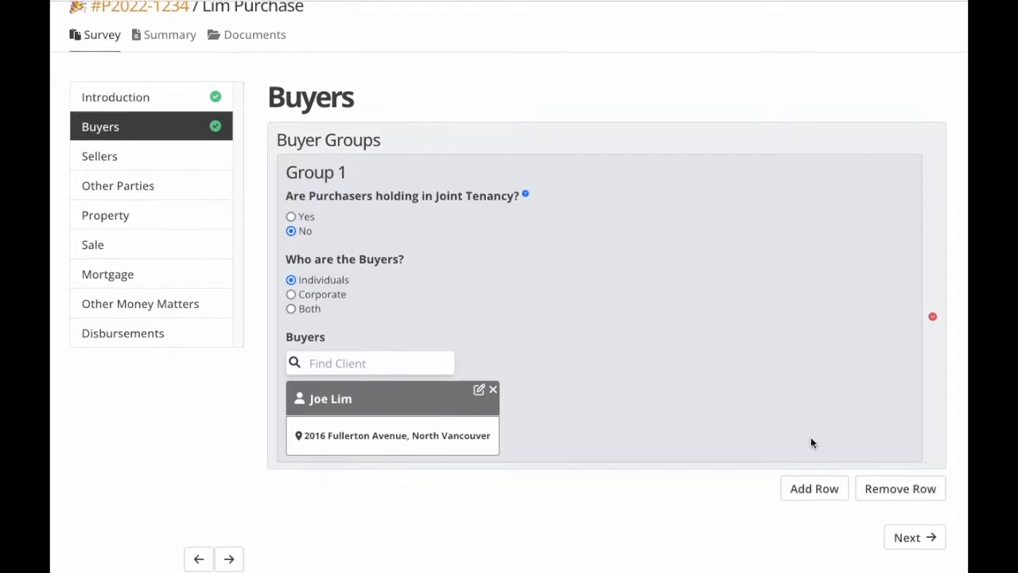
scroll(811, 443, "down", 1)
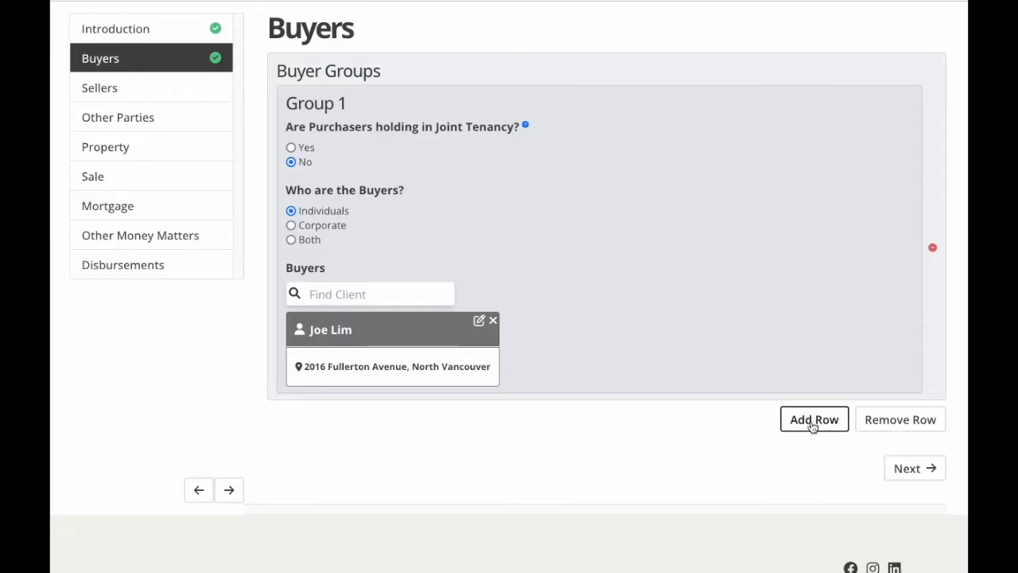
left_click(812, 427)
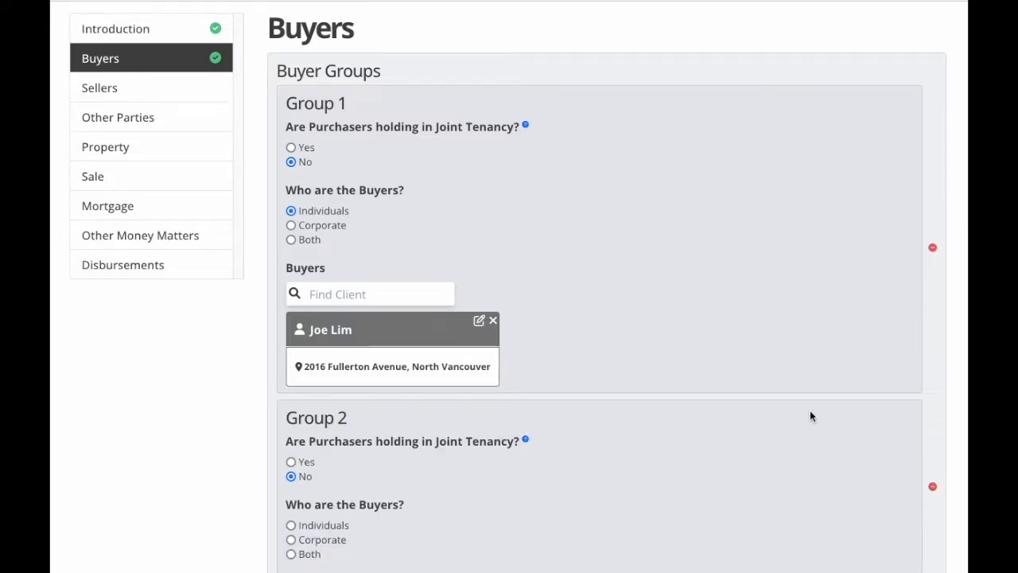
scroll(811, 416, "down", 1)
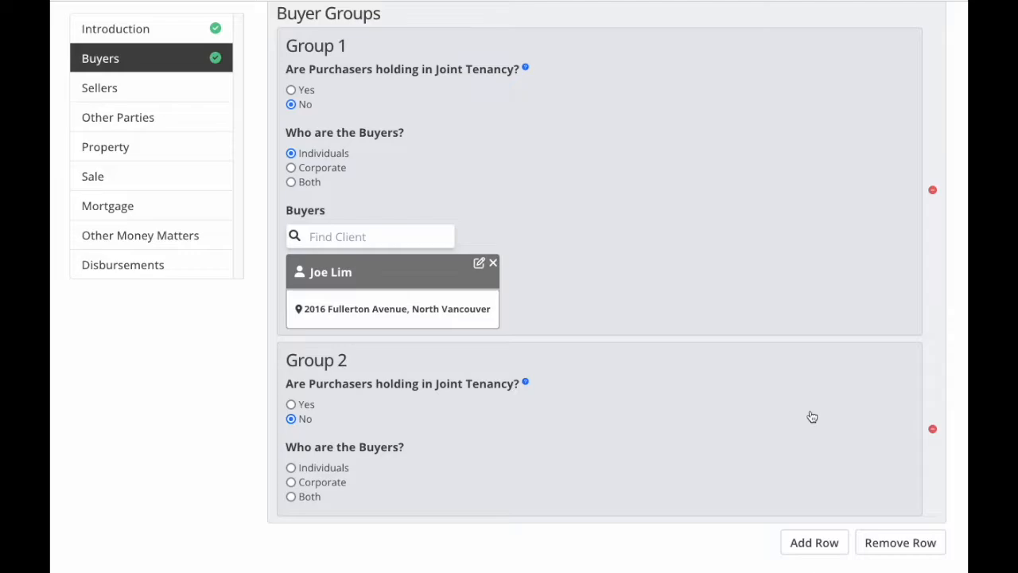
scroll(811, 417, "down", 1)
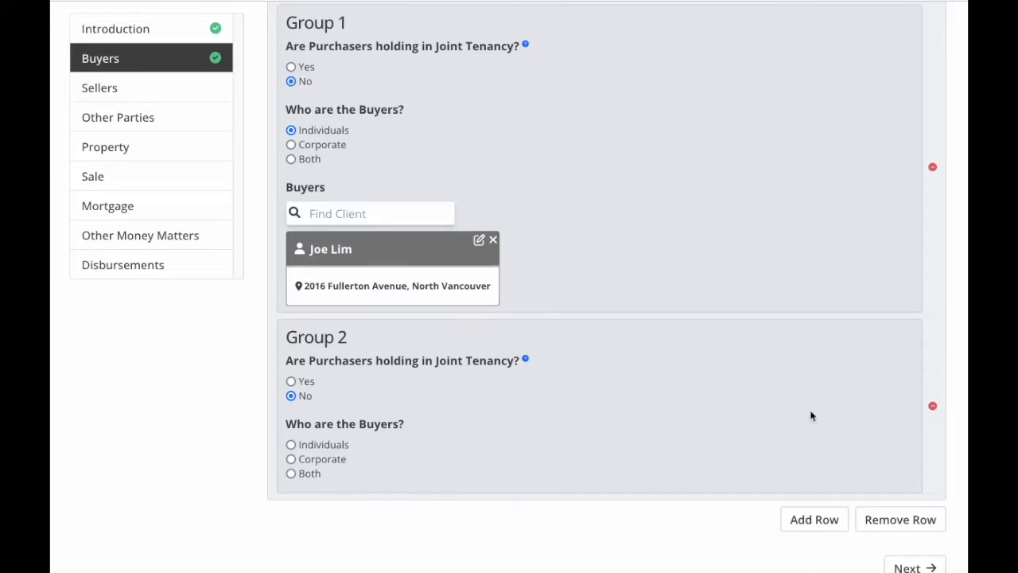
left_click(293, 449)
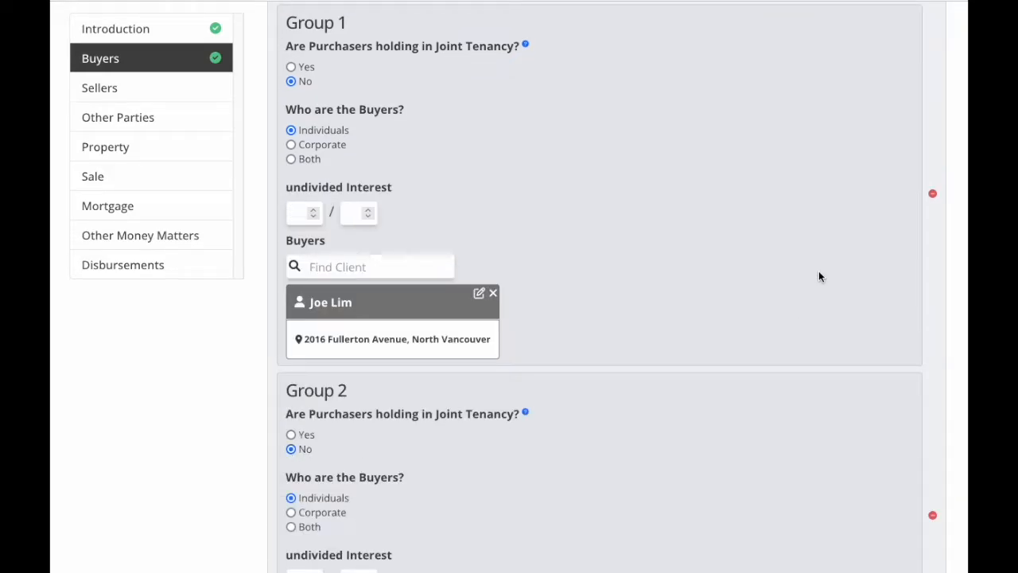
scroll(818, 271, "down", 1)
left_click(294, 143)
type("1")
left_click(357, 146)
type("4")
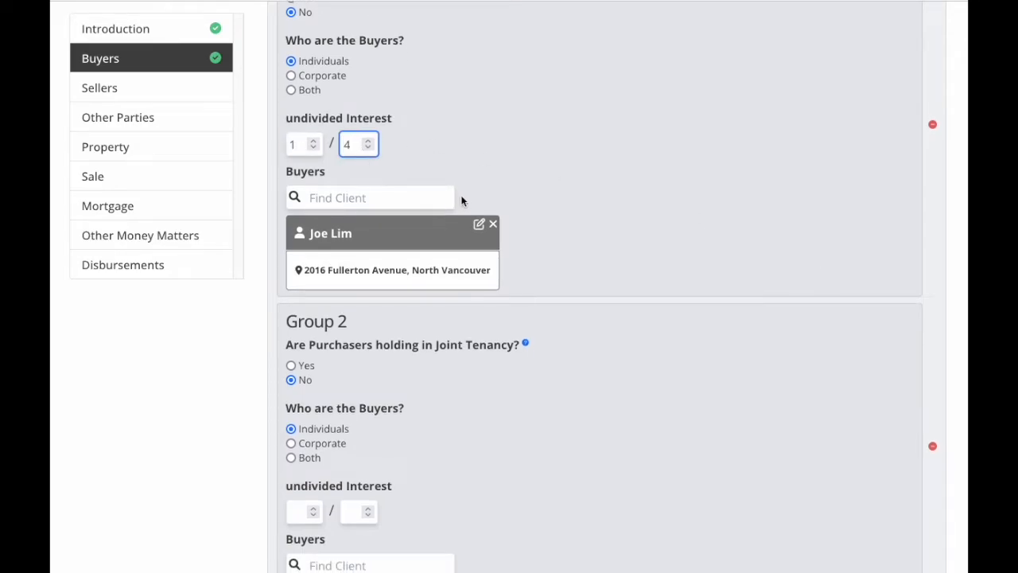
scroll(460, 195, "down", 2)
left_click(301, 409)
type("3")
left_click(354, 407)
type("4")
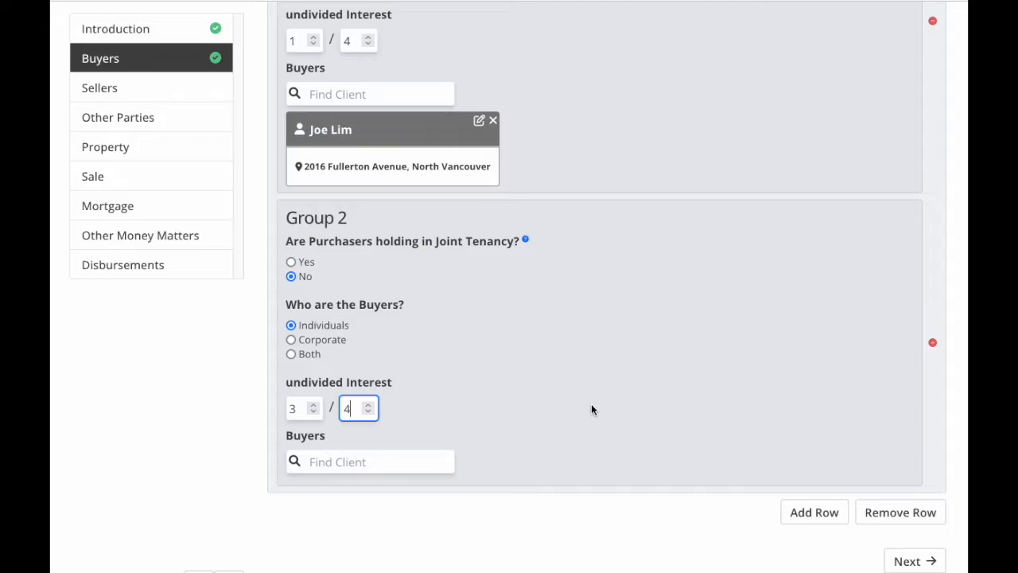
left_click(911, 513)
Set Group 1 to joint tenancy and create a new person as second buyer with first and last name.
left_click(291, 191)
left_click(321, 339)
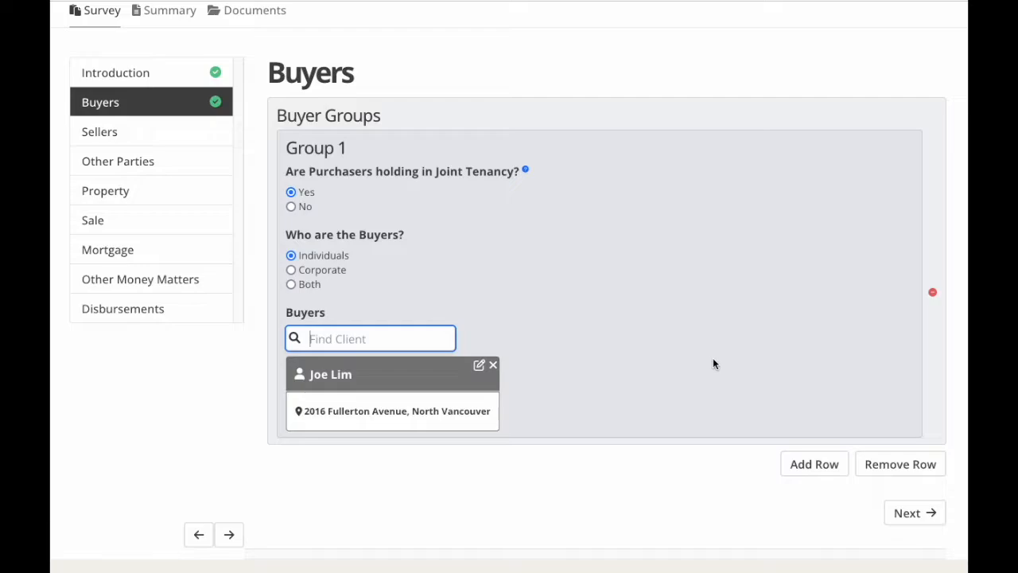
type("Jill")
left_click(342, 377)
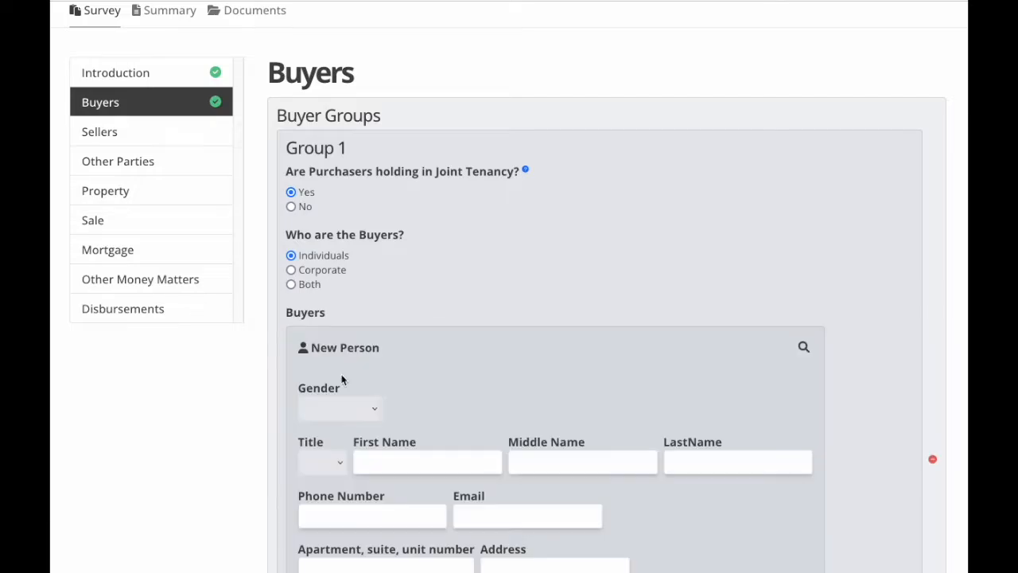
left_click(397, 457)
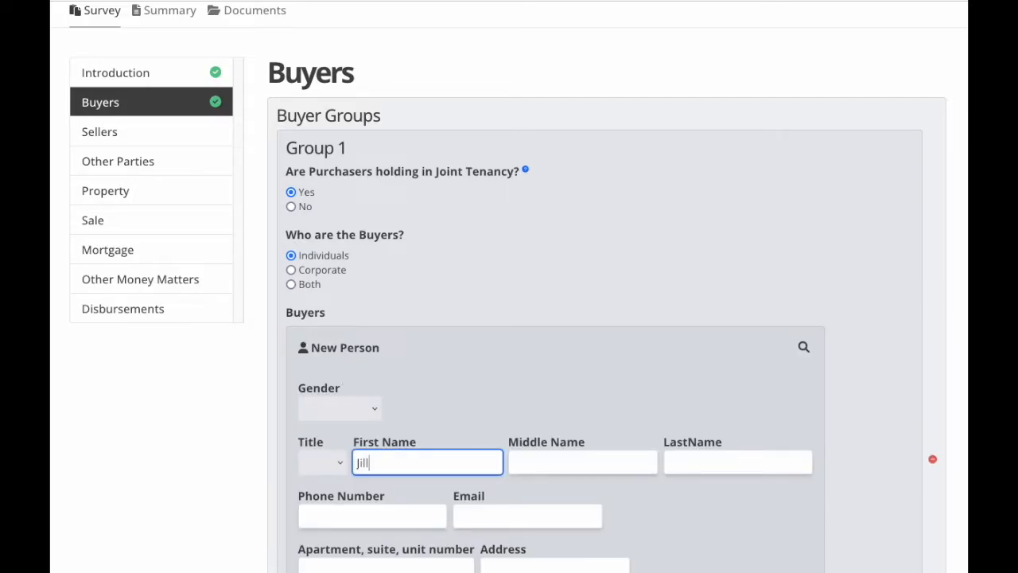
key("Tab")
key("Tab")
Enter the new buyer's unit, street, city, province and postal code, and add them to the group.
scroll(516, 366, "down", 3)
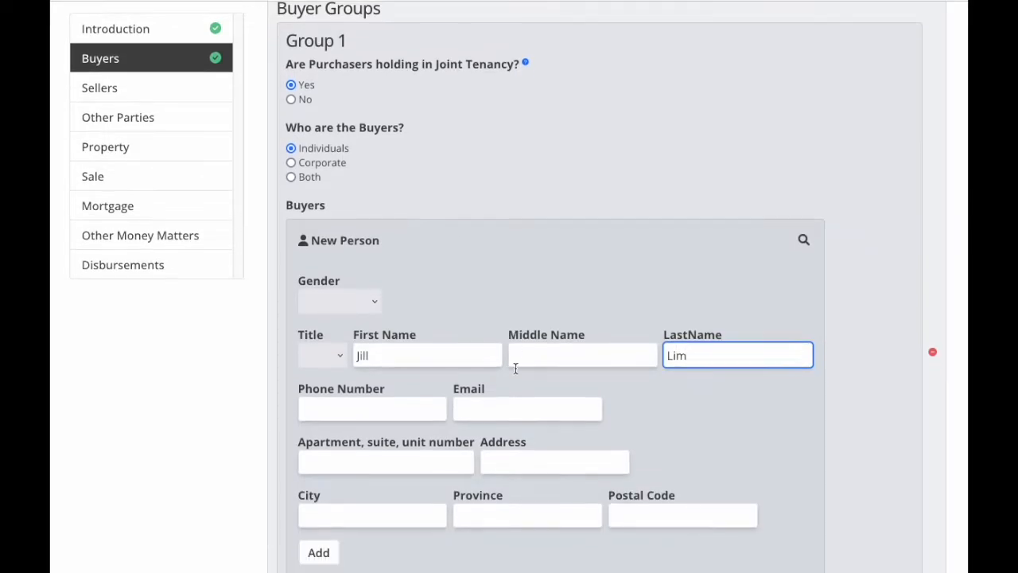
left_click(342, 458)
type("1504")
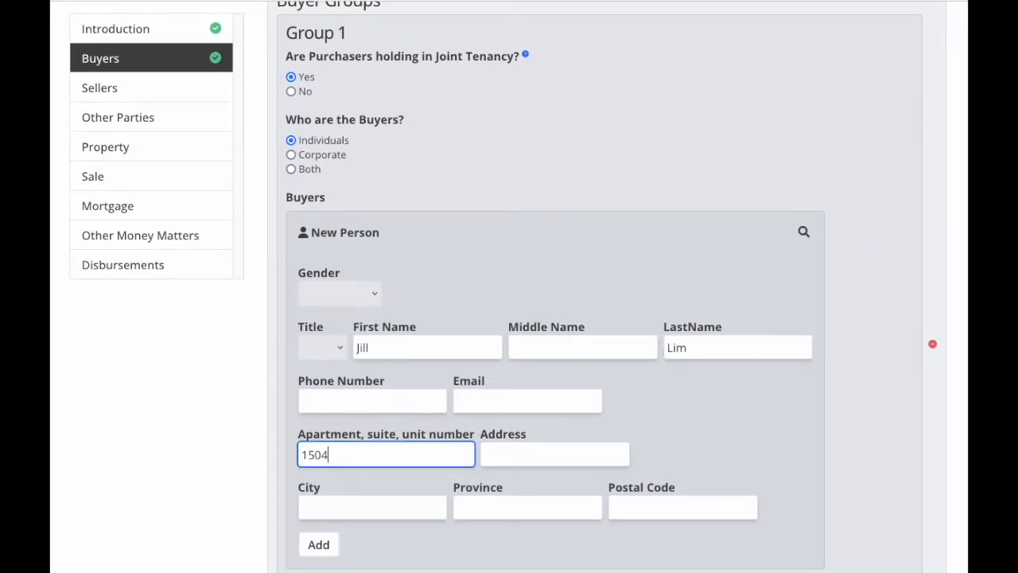
key("Tab")
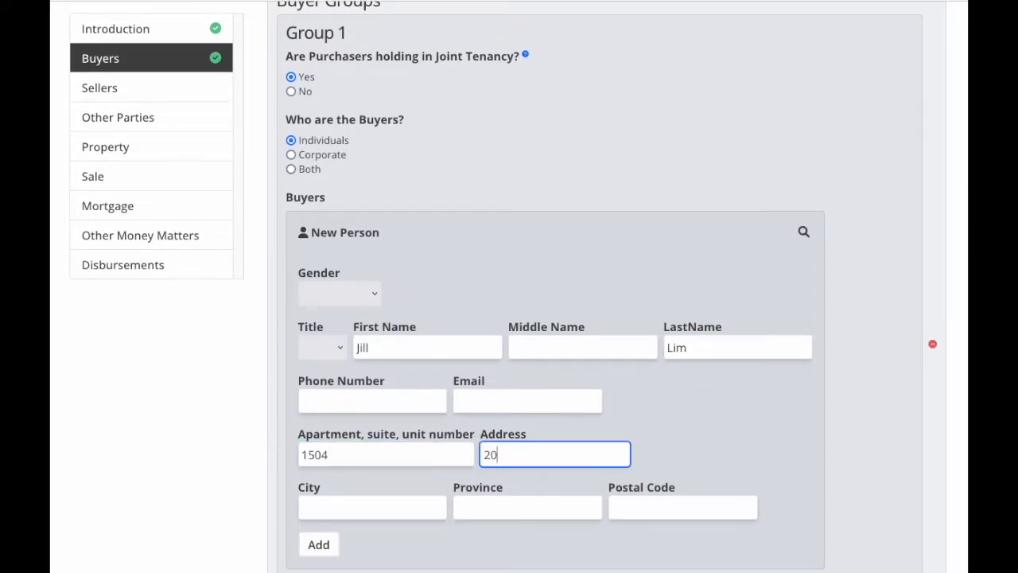
key("Tab")
type("North Vancouver")
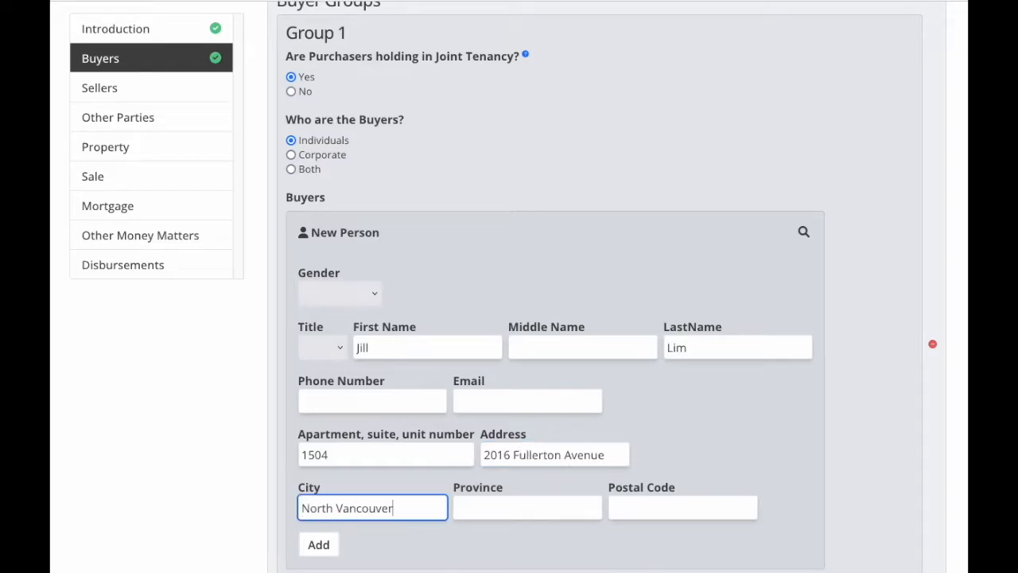
key("Tab")
type("BC")
key("Tab")
type("V7P 3E6")
left_click(311, 552)
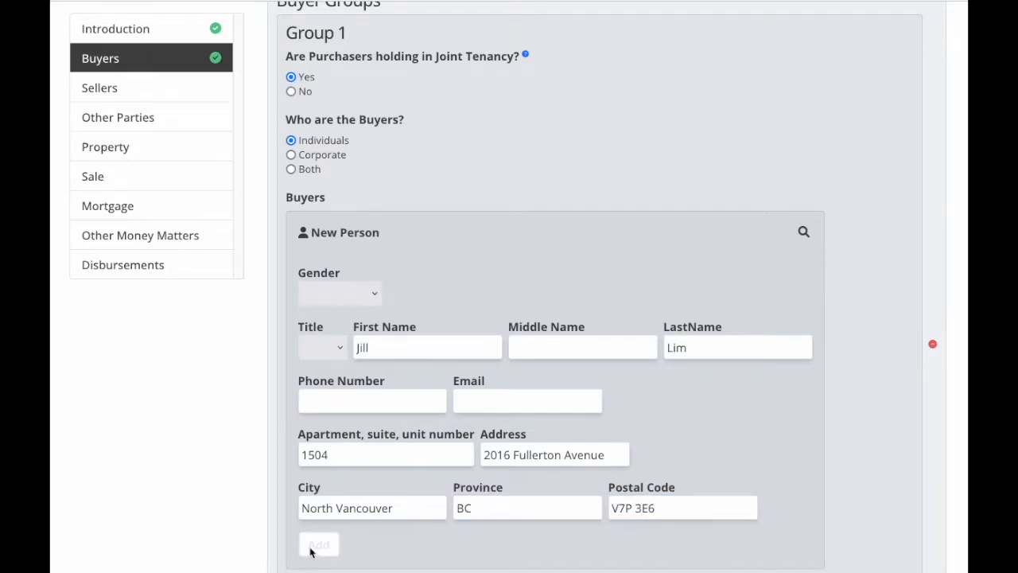
left_click(915, 438)
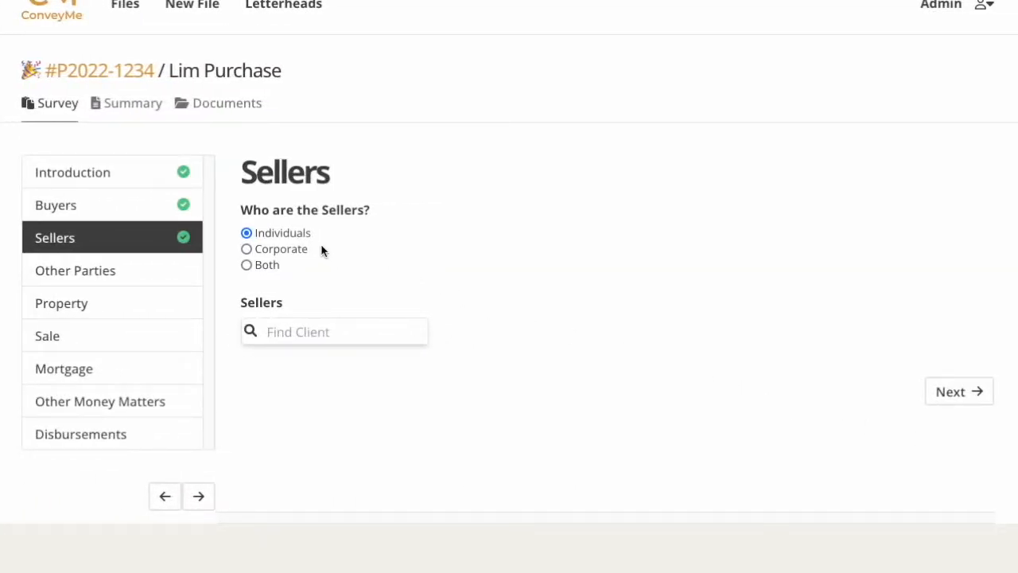
Leave the seller type on Individuals after trying Corporate and Both, with no seller client added.
left_click(247, 249)
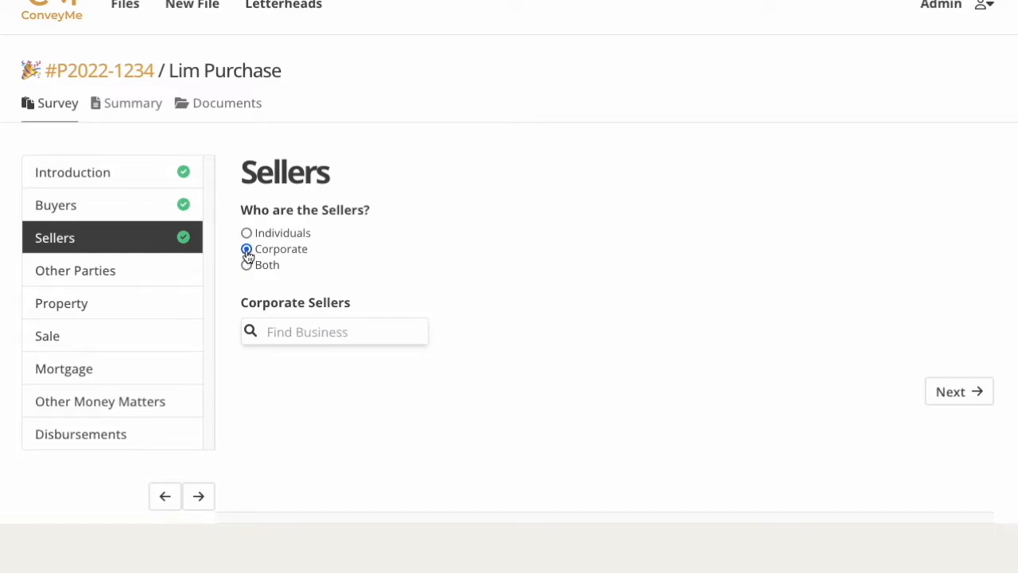
left_click(247, 268)
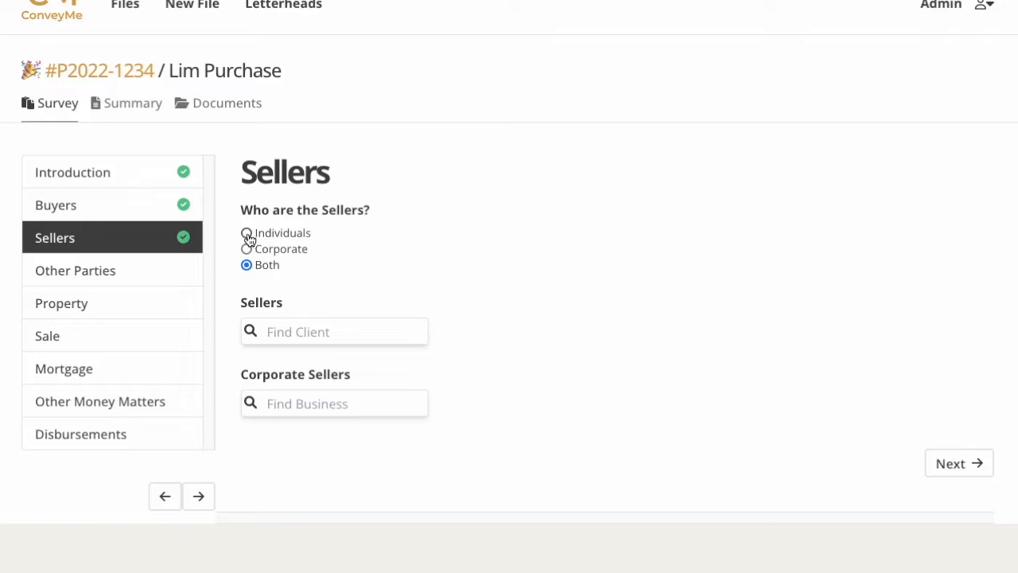
left_click(247, 233)
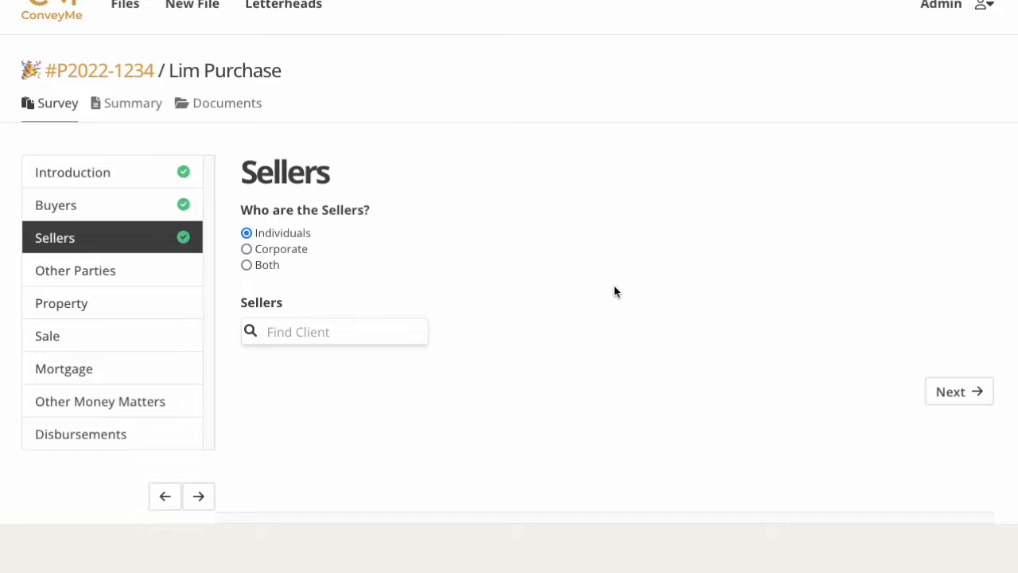
left_click(969, 403)
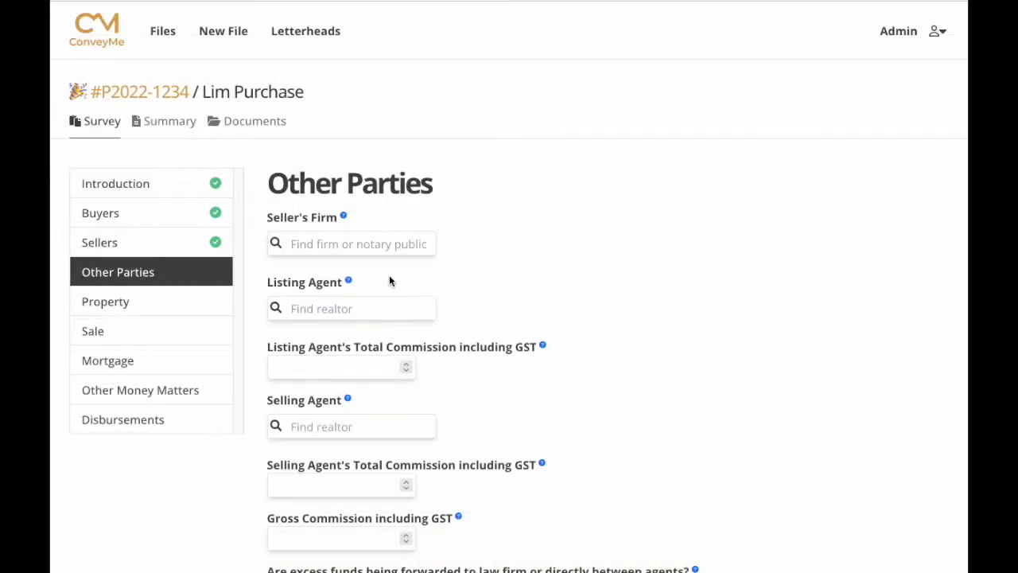
Choose Russells, Notaries Public as the sellers' firm and have excess funds forwarded to the Law Firm.
left_click(293, 245)
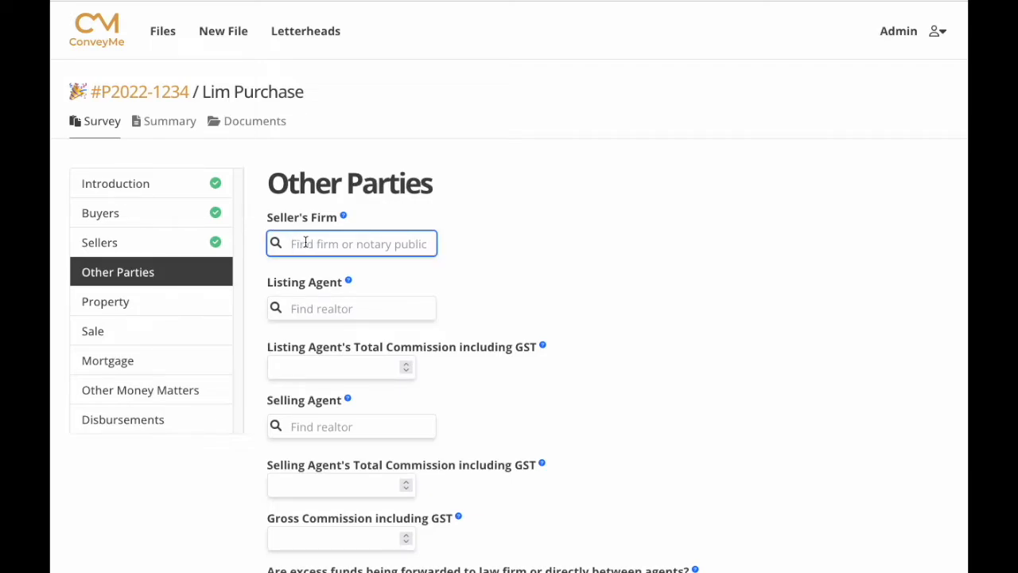
type("Russ")
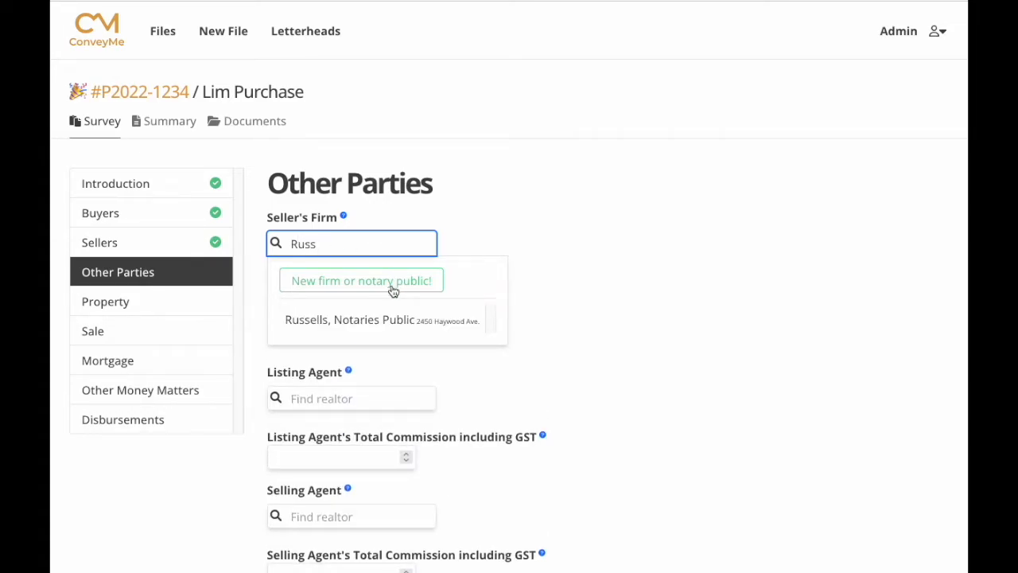
left_click(407, 322)
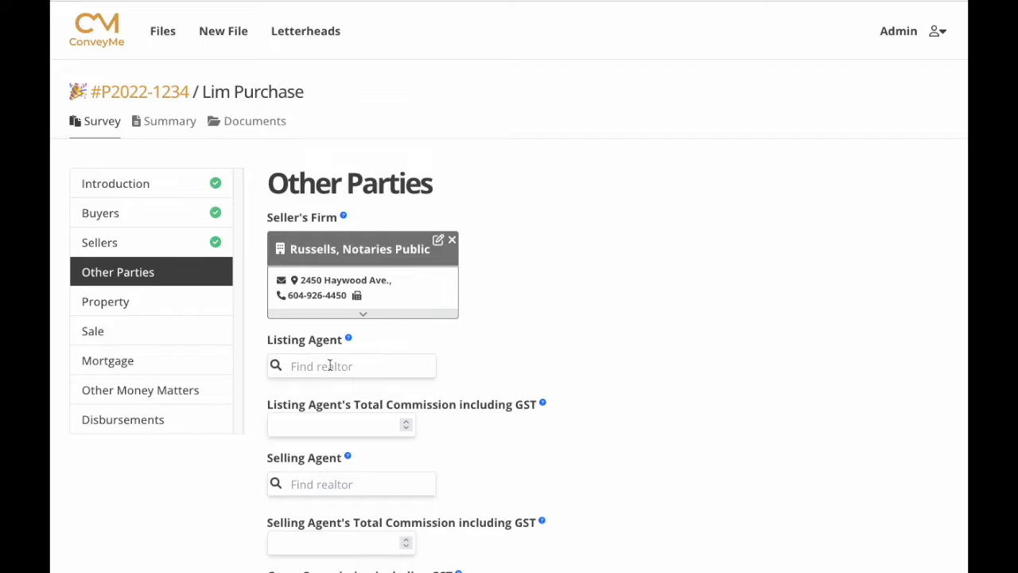
scroll(644, 430, "down", 3)
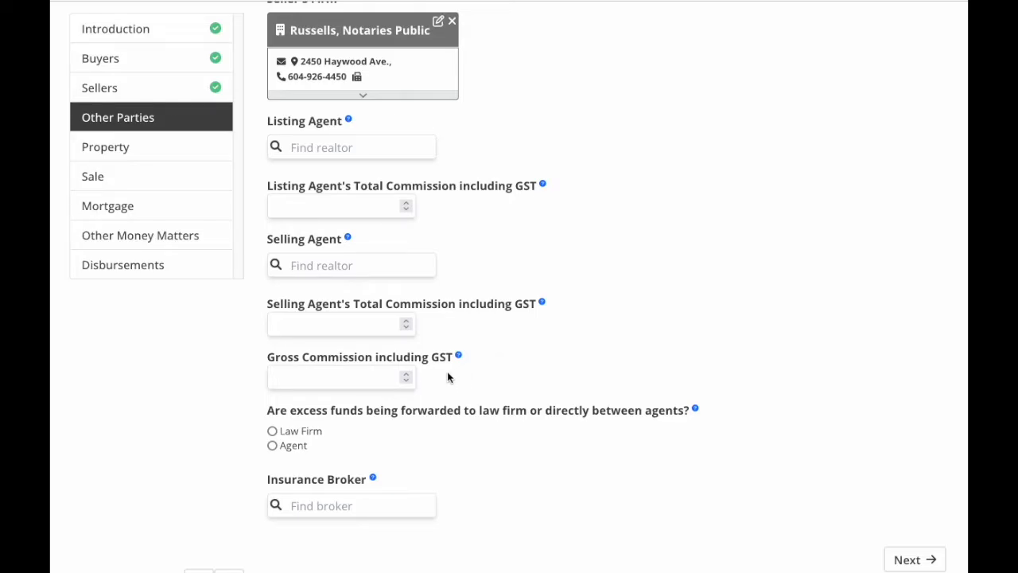
left_click(273, 432)
left_click(273, 447)
left_click(273, 432)
Set CMW Insurance Services Ltd. as the insurance broker.
left_click(301, 506)
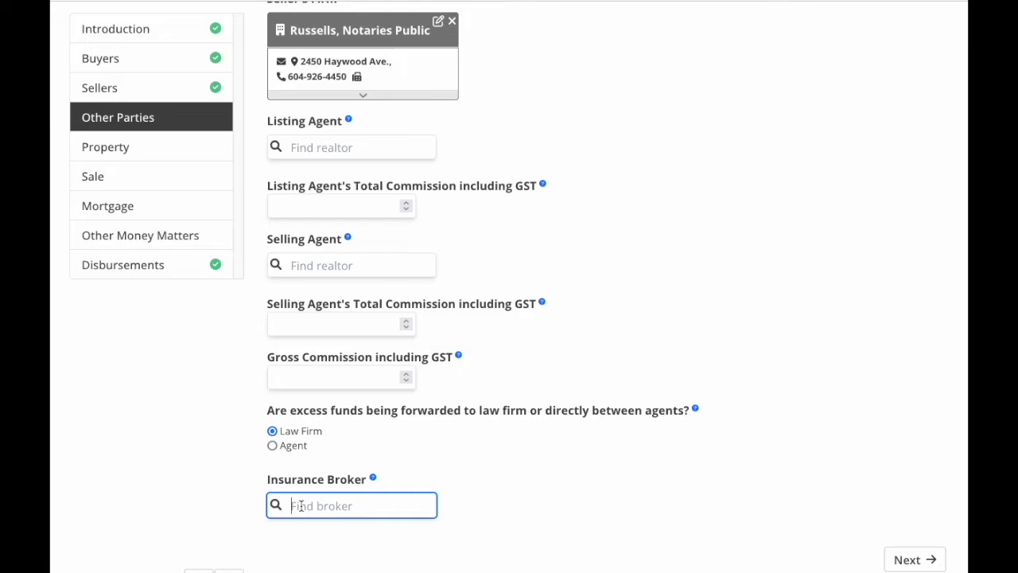
type("CM")
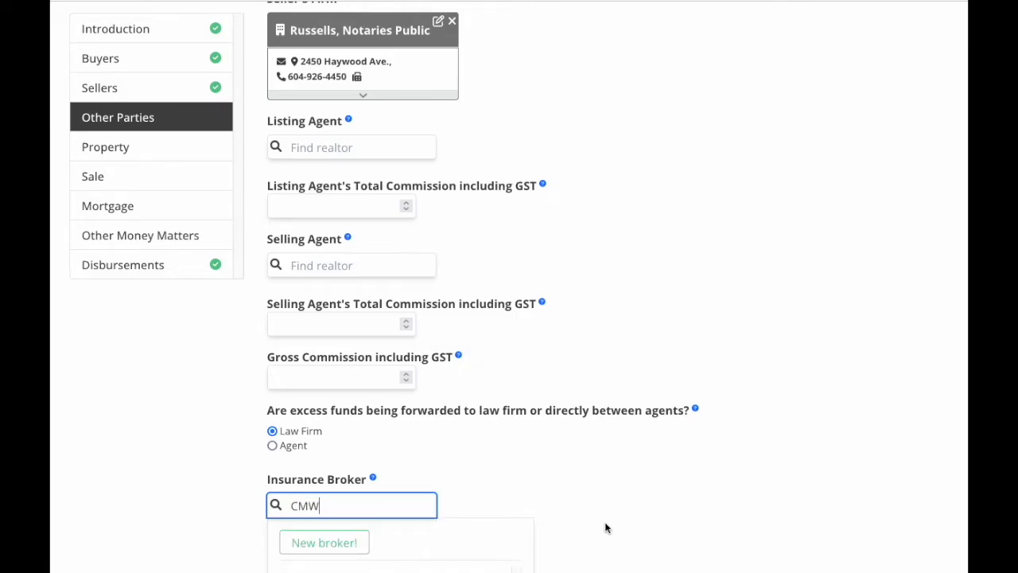
type("W")
scroll(605, 528, "down", 3)
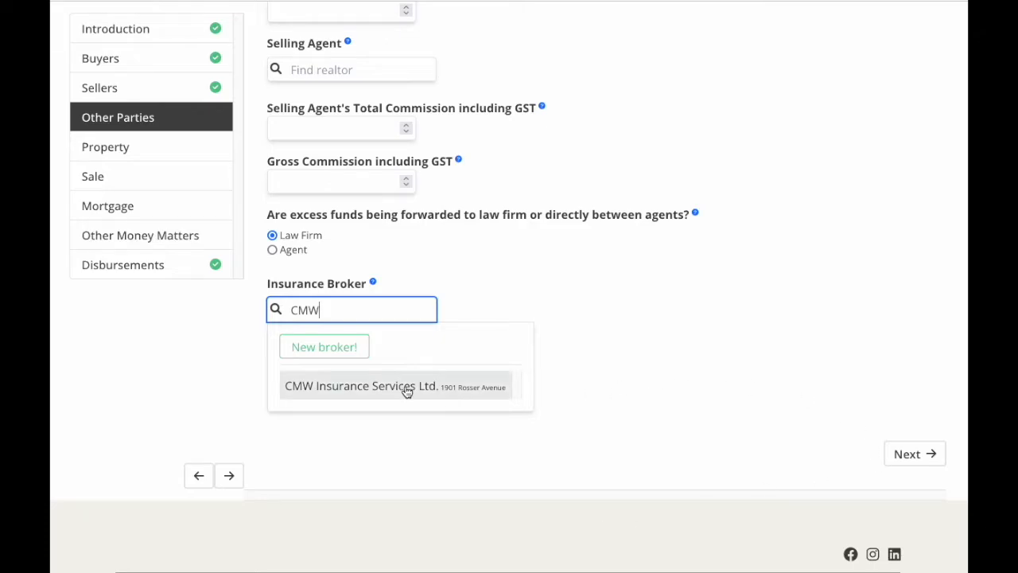
left_click(406, 388)
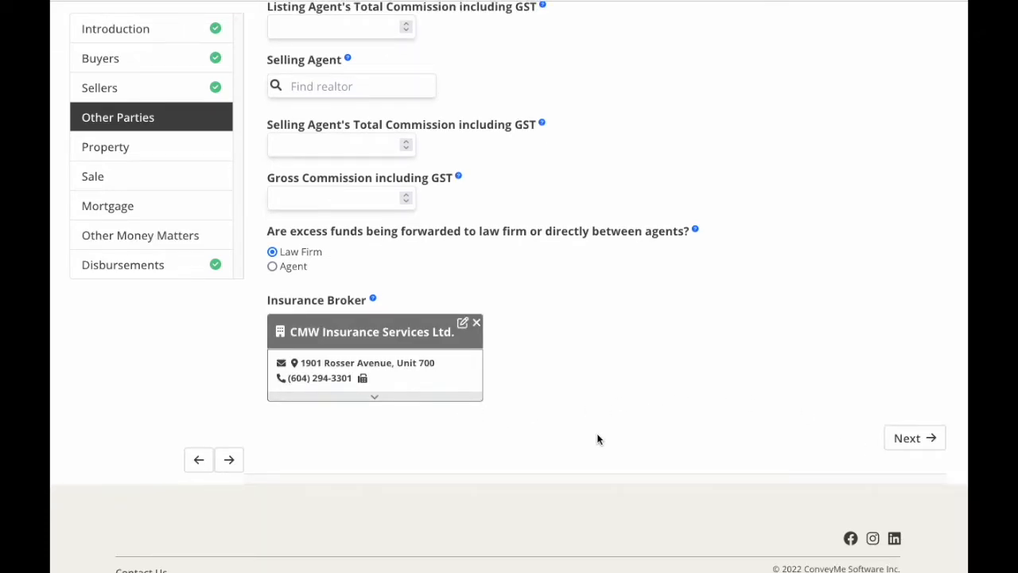
left_click(911, 440)
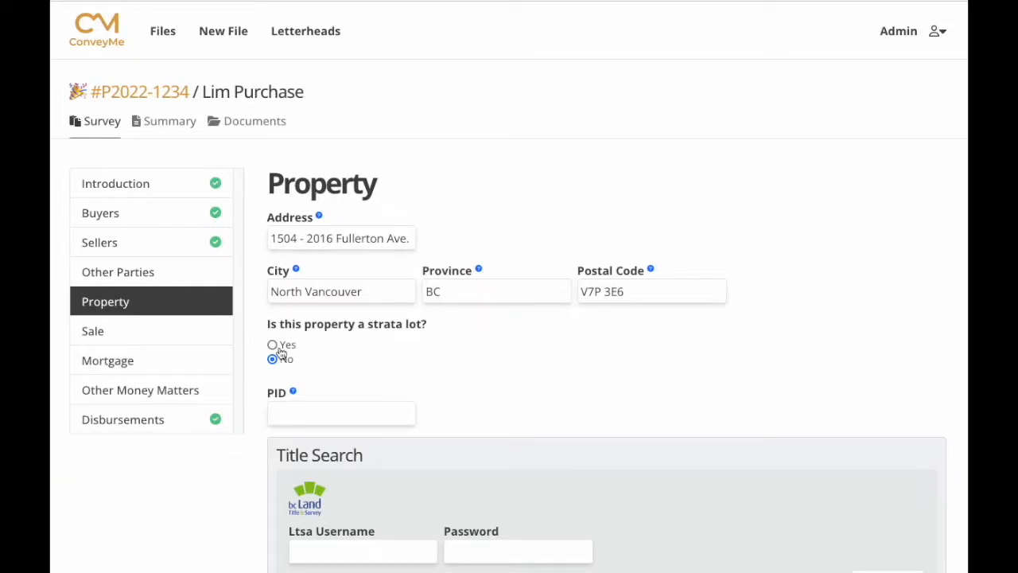
Mark the property as strata lot 180 on plan VAS437 with PID 004-157-605.
left_click(273, 345)
left_click(283, 407)
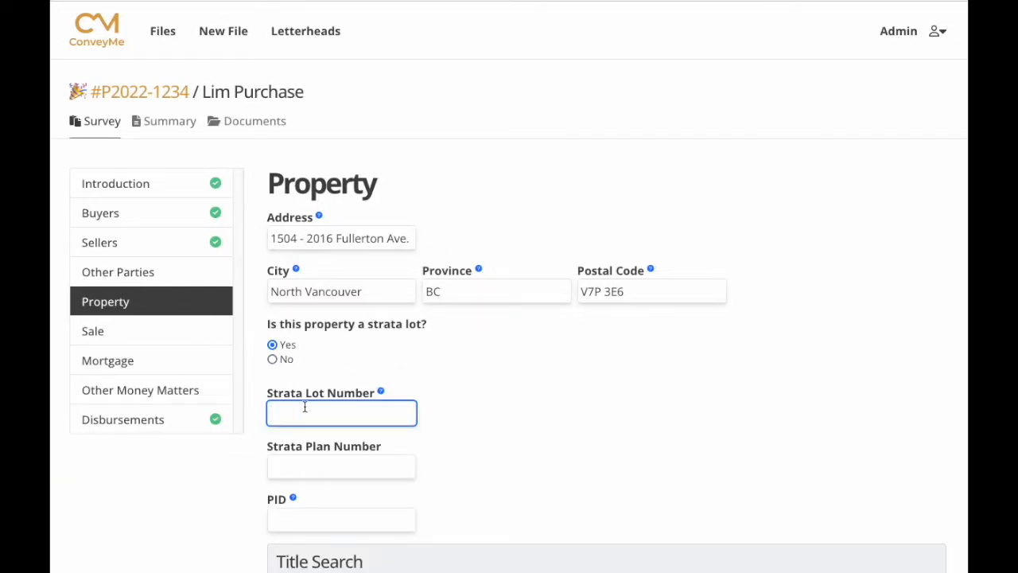
type("180")
left_click(302, 464)
type("VAS437")
left_click(290, 518)
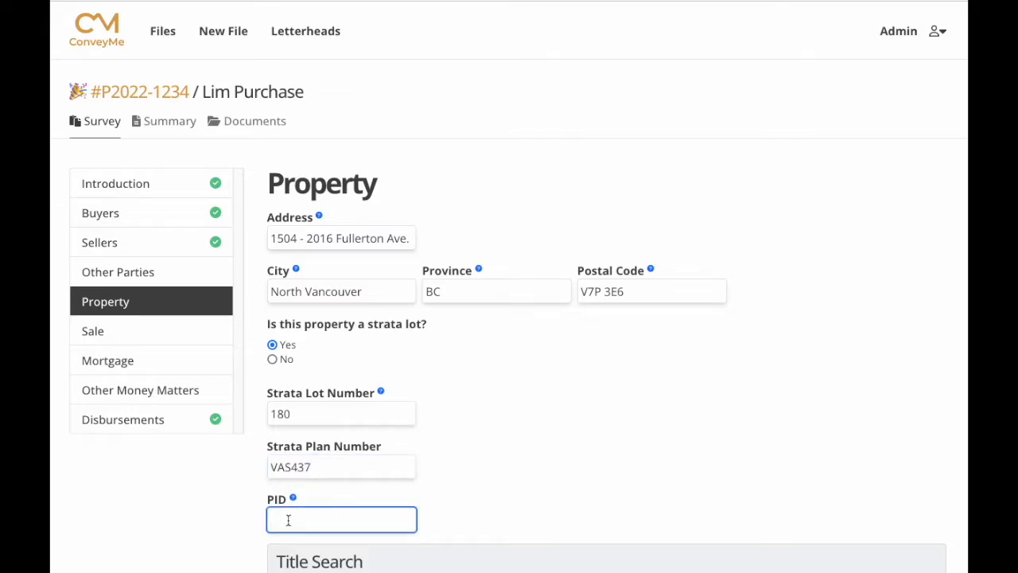
Authorize the LTSA account using the saved LTSA login.
scroll(421, 477, "down", 3)
left_click(326, 449)
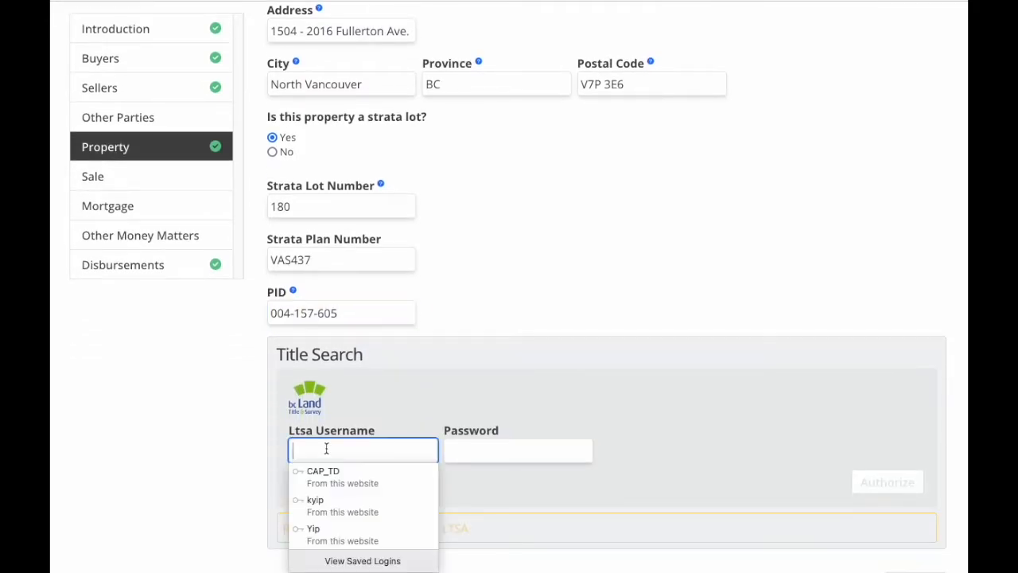
left_click(330, 476)
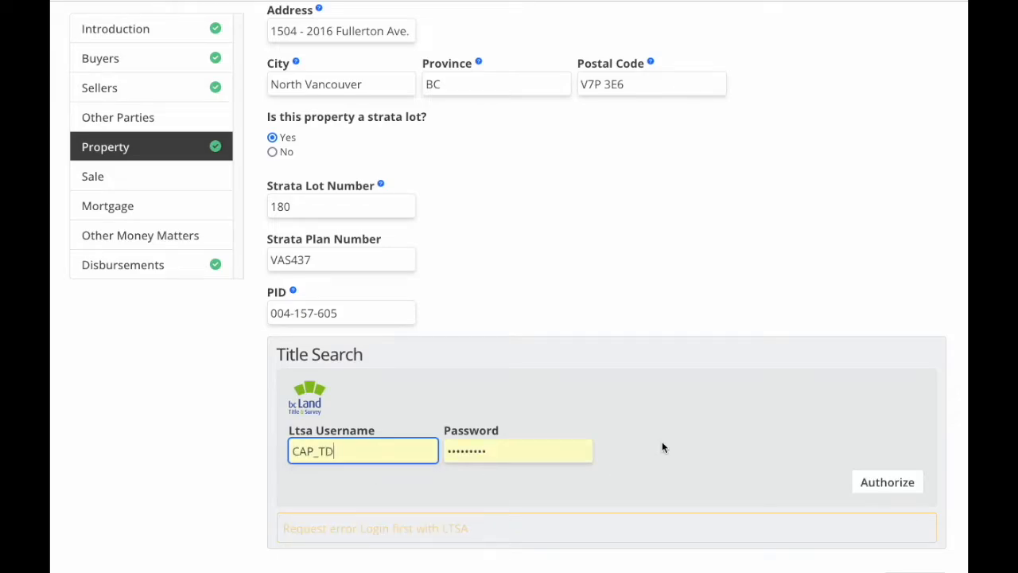
scroll(662, 441, "down", 1)
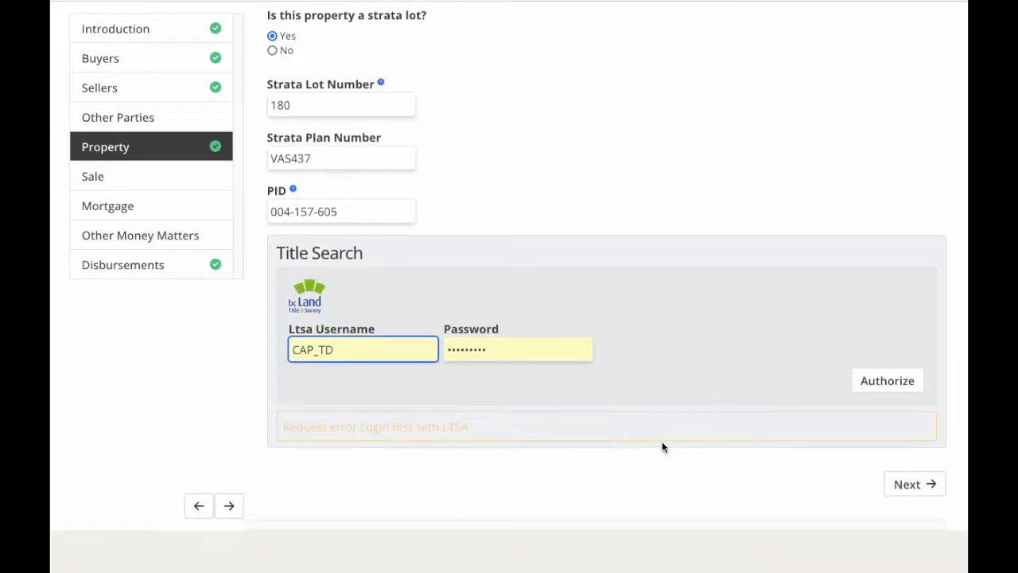
left_click(891, 386)
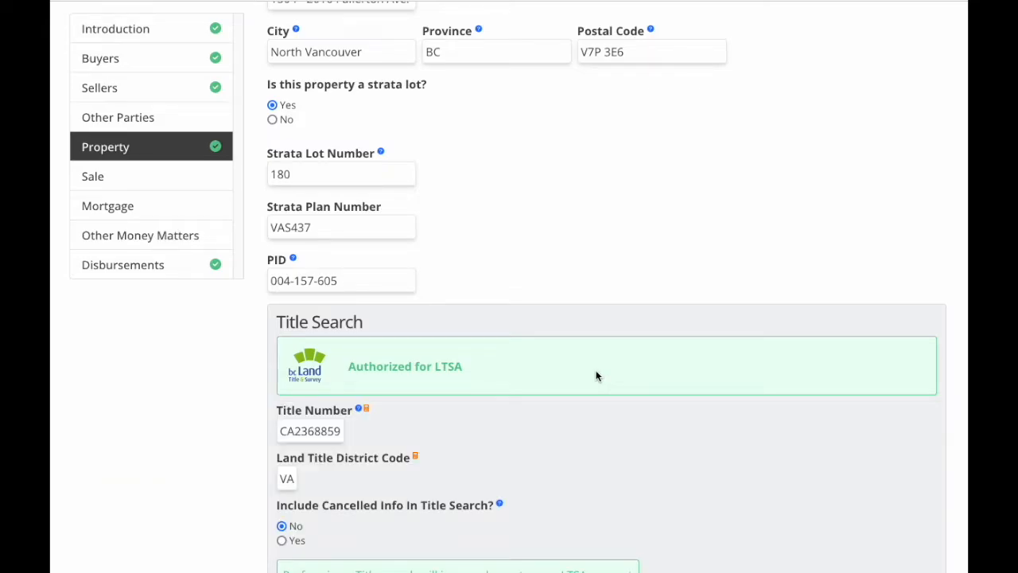
scroll(703, 289, "down", 3)
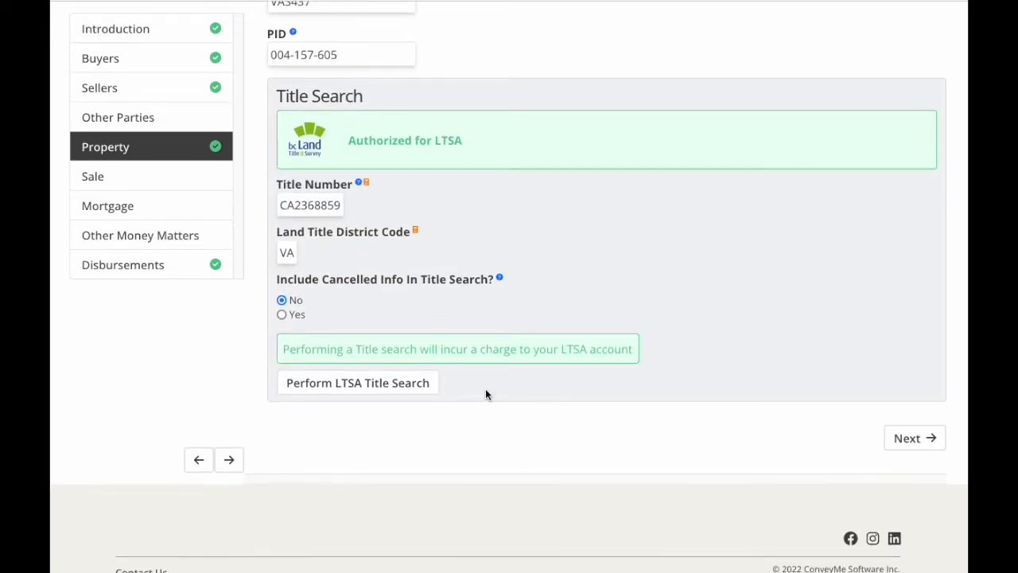
left_click(386, 390)
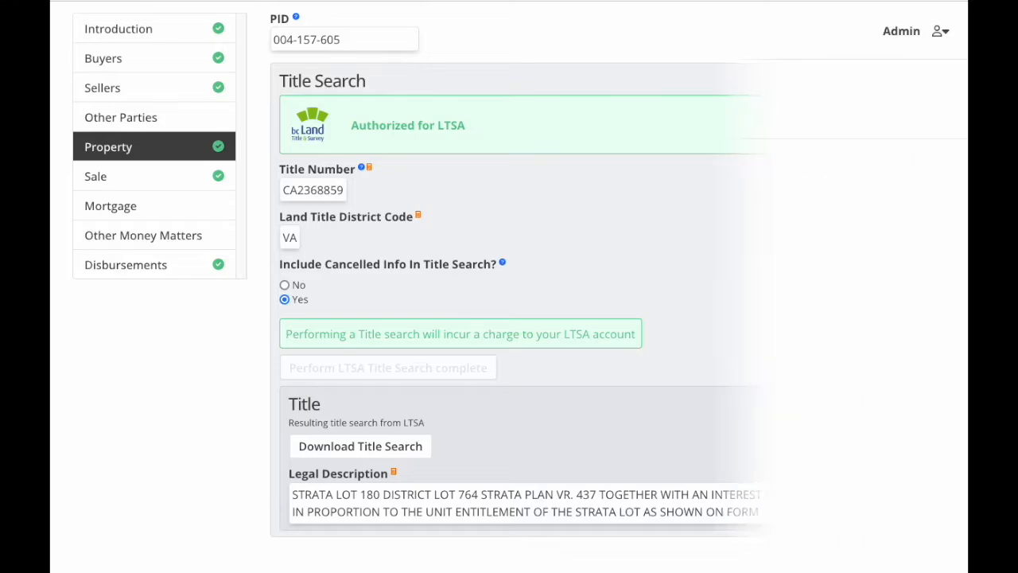
Set the contract date to 2022-08-15 and the completion date to 2022-09-15.
left_click(356, 239)
left_click(437, 272)
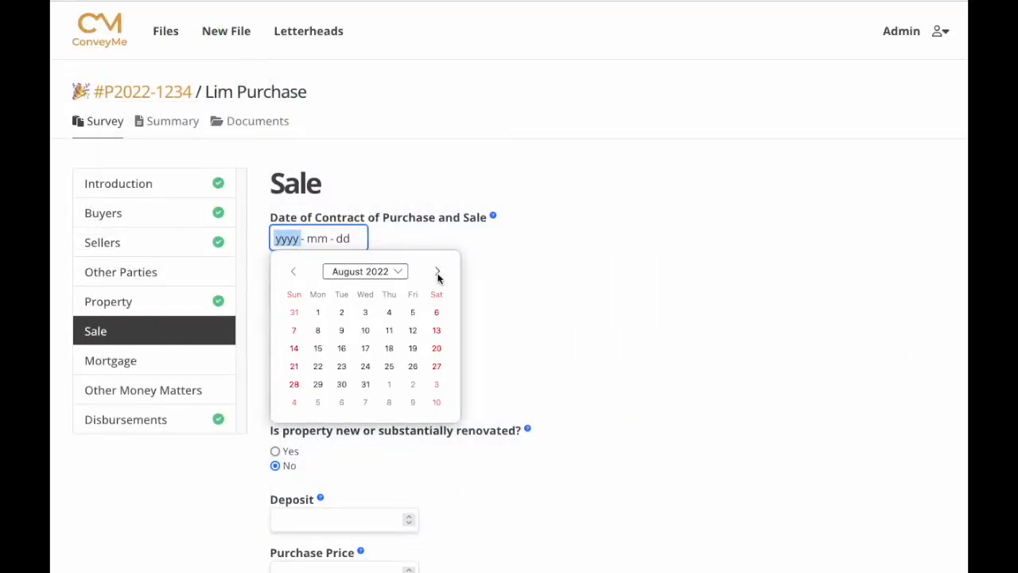
left_click(318, 350)
left_click(358, 291)
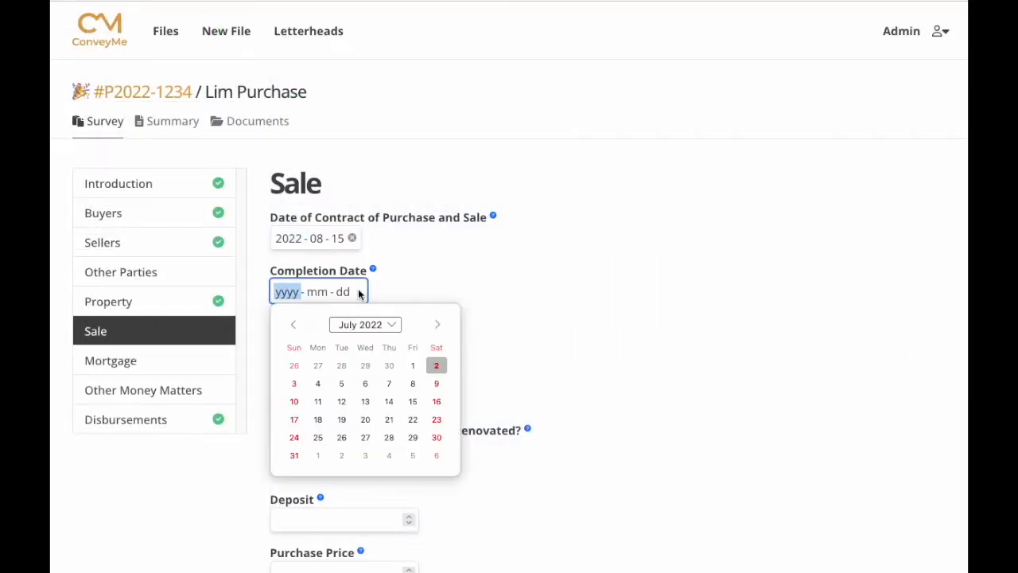
left_click(437, 325)
left_click(436, 325)
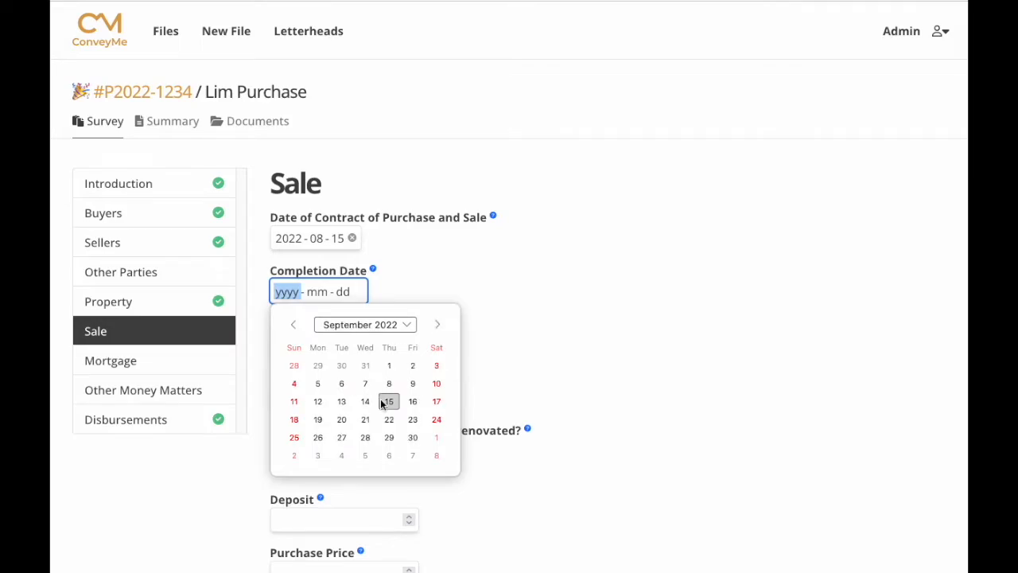
left_click(389, 401)
Set both the adjustment and possession dates to 2022-09-17.
left_click(359, 346)
left_click(437, 378)
left_click(437, 378)
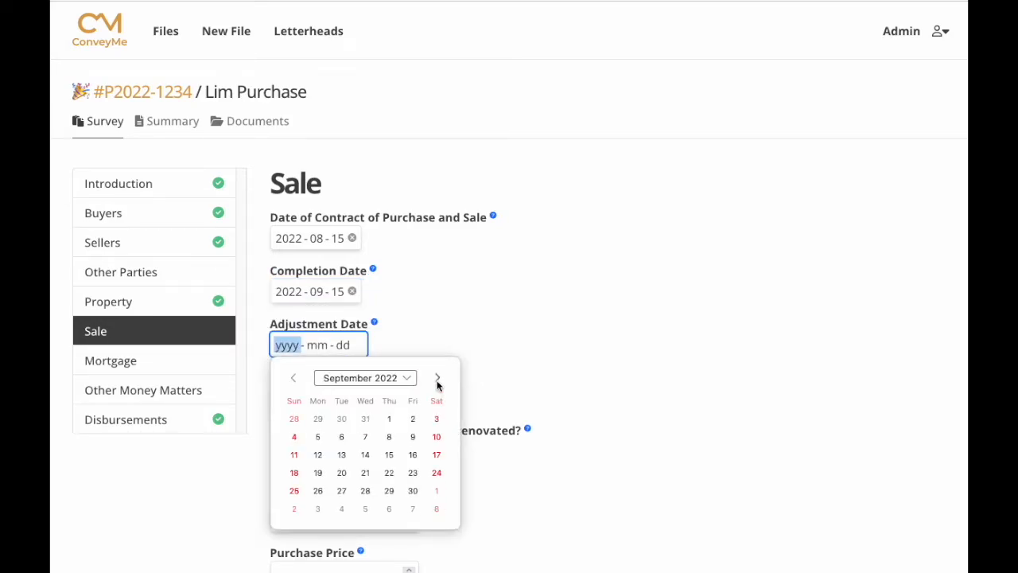
left_click(437, 455)
left_click(360, 399)
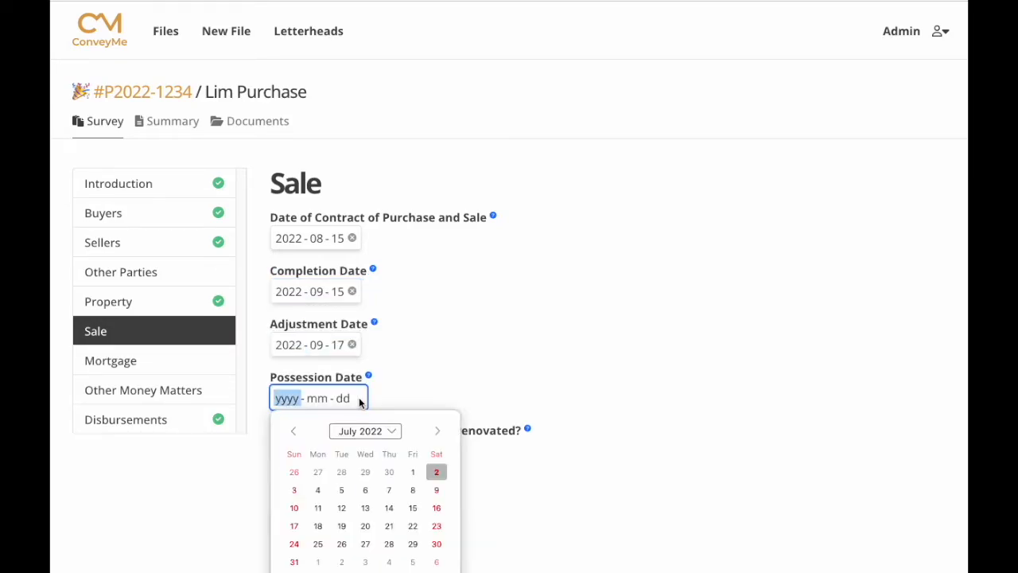
left_click(437, 431)
left_click(437, 432)
left_click(436, 508)
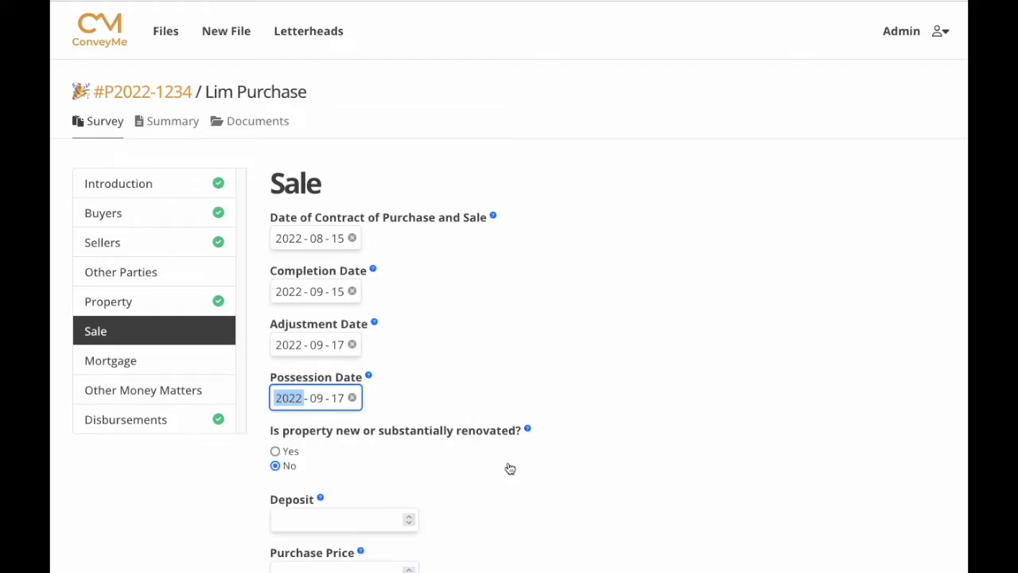
scroll(578, 364, "down", 3)
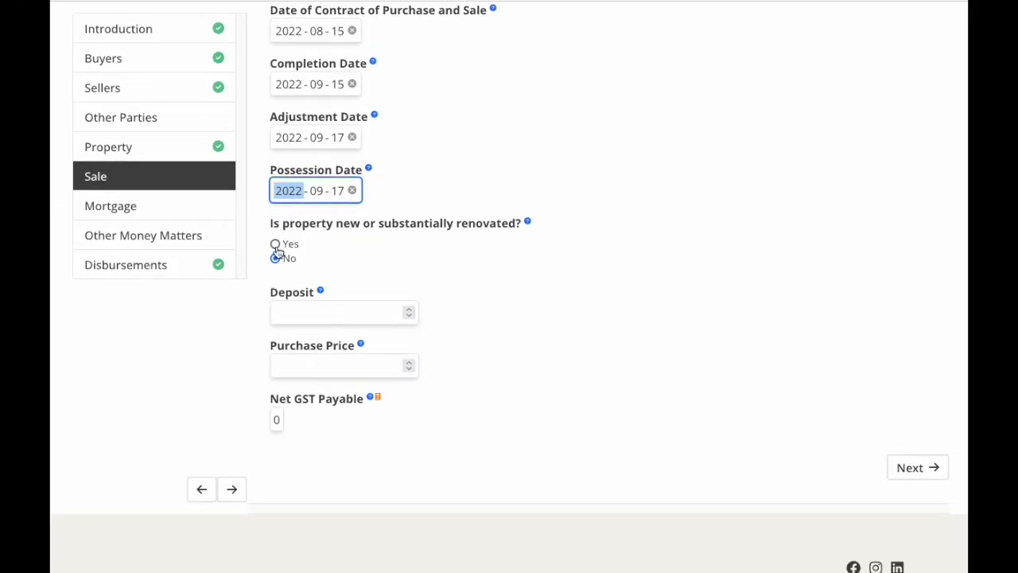
Mark the property as new build with a 25000 deposit and 466935 purchase price.
left_click(276, 271)
scroll(603, 378, "down", 3)
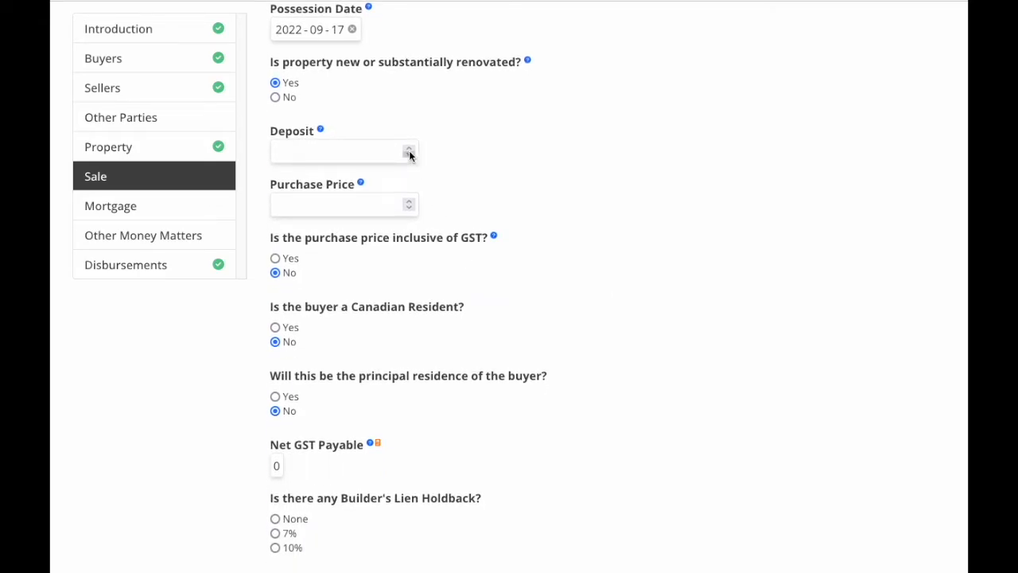
left_click(279, 151)
type("25000")
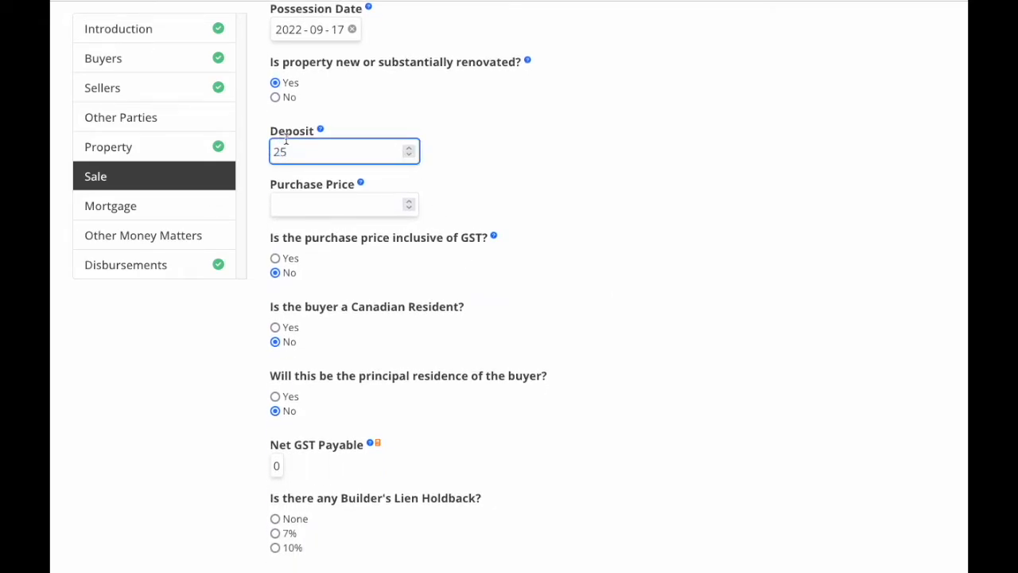
left_click(309, 207)
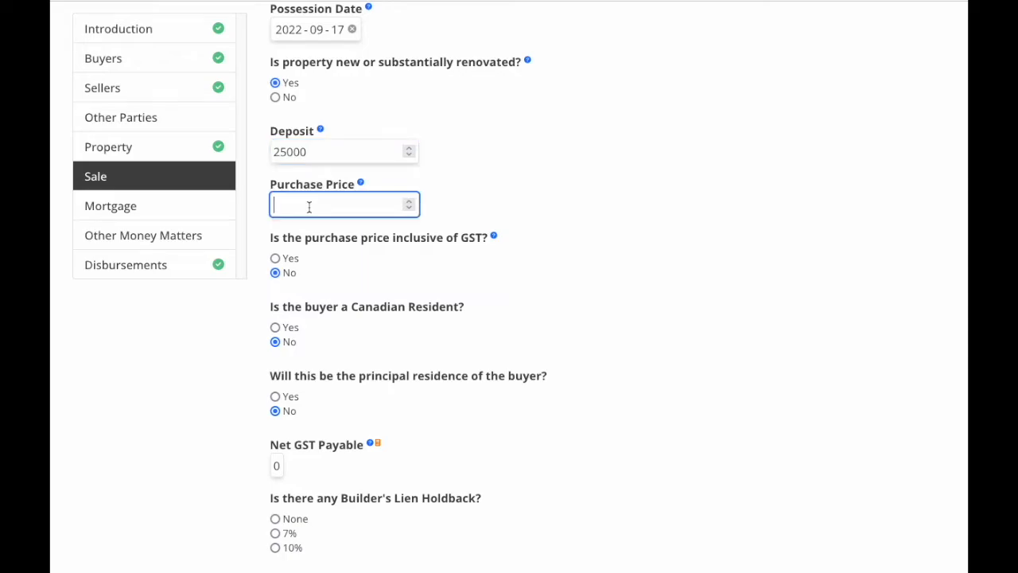
type("466935")
Make the price GST-inclusive with a 445000 base, resident principal-residence buyer and 7% holdback.
left_click(276, 259)
left_click(292, 324)
type("445000")
left_click(276, 382)
left_click(275, 450)
scroll(583, 444, "down", 2)
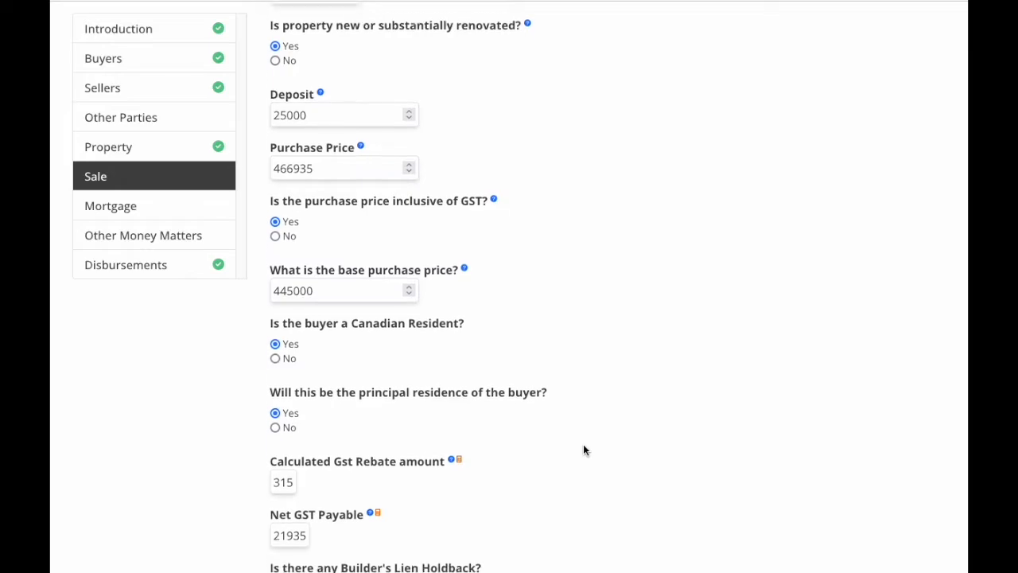
left_click(276, 456)
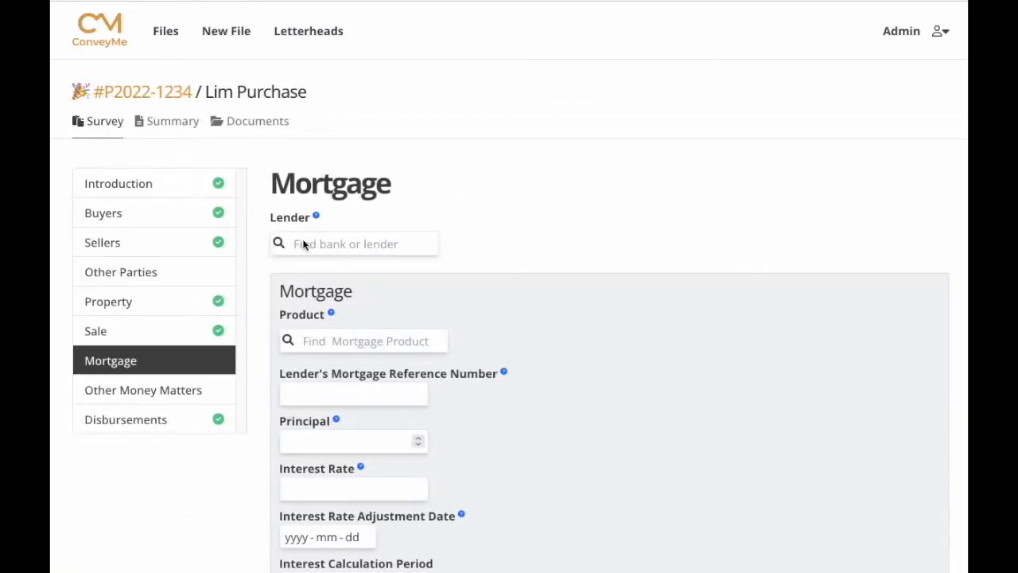
Pick HSBC Bank at 885 W. Georgia Street as lender and search products for 'Fixed'.
left_click(289, 241)
type("HSBC")
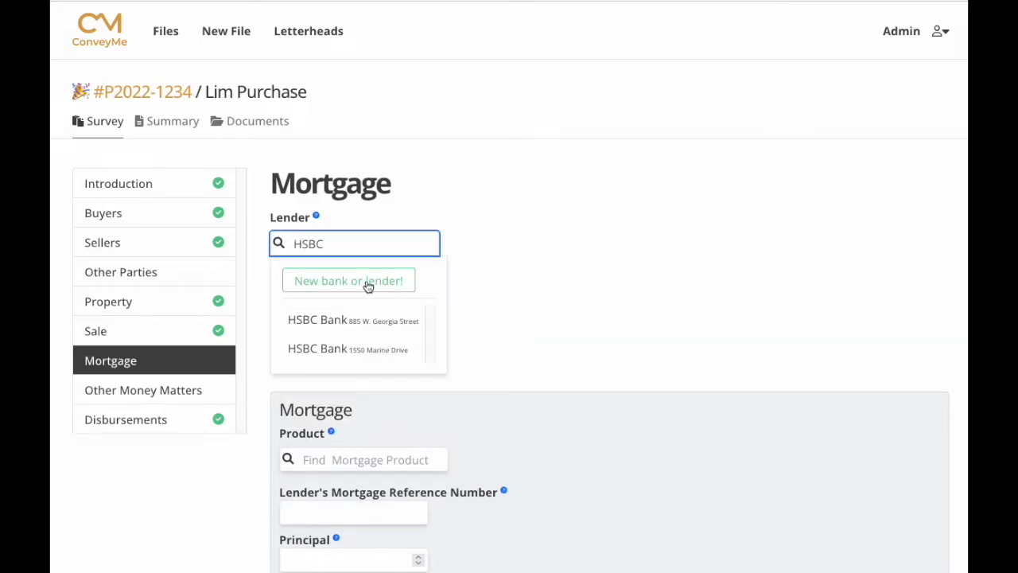
left_click(371, 323)
left_click(310, 401)
type("Fixed")
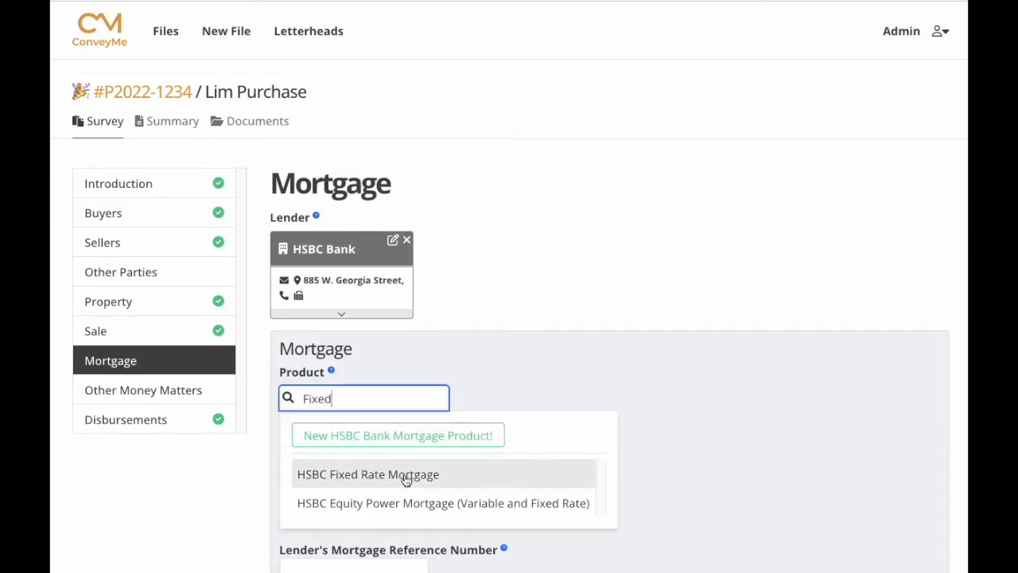
Clear the product search and enter reference M12345, principal 200000 and interest rate 3.5.
left_click_drag(356, 398, 271, 385)
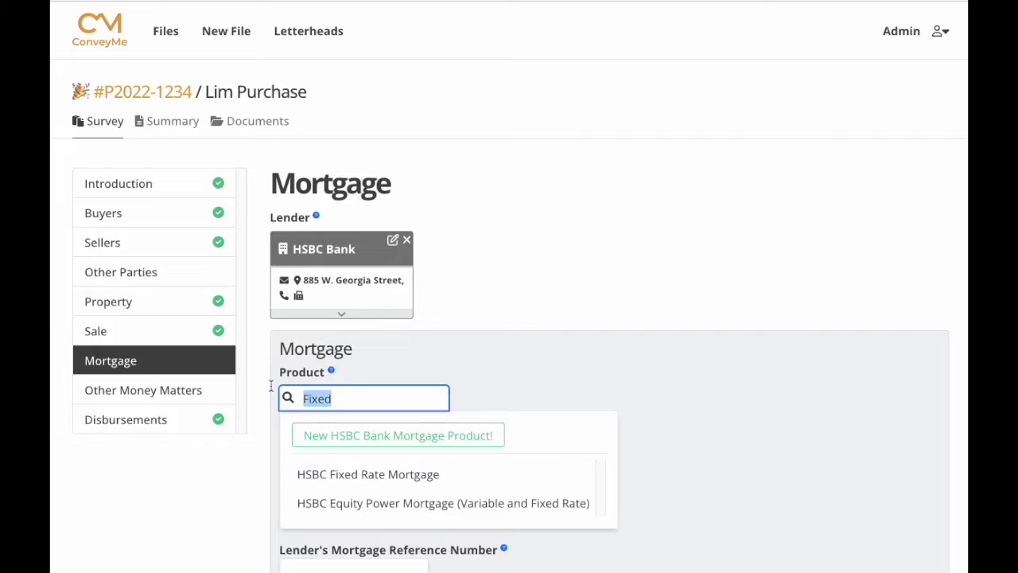
key("BackSpace")
scroll(632, 469, "down", 5)
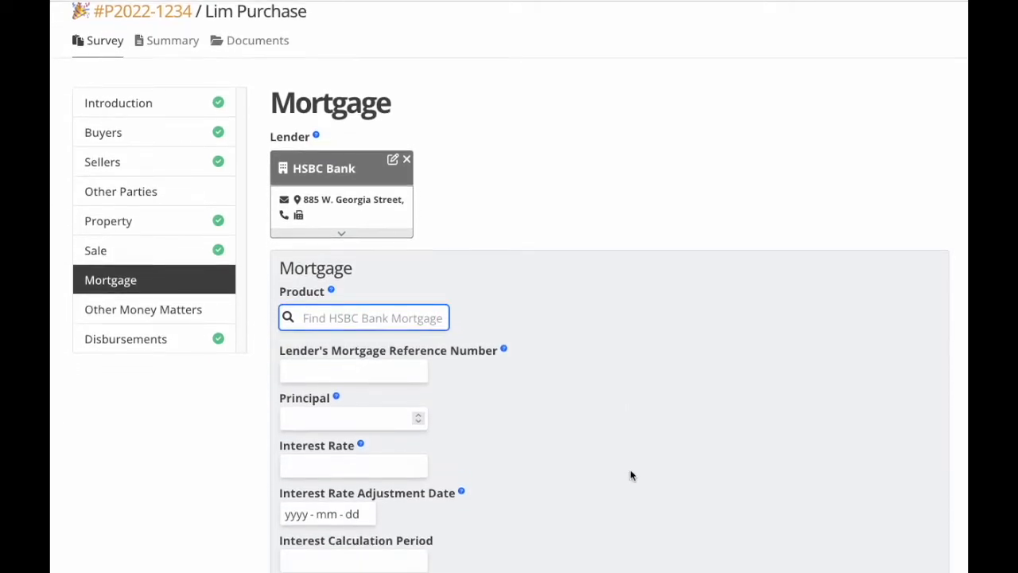
left_click(312, 232)
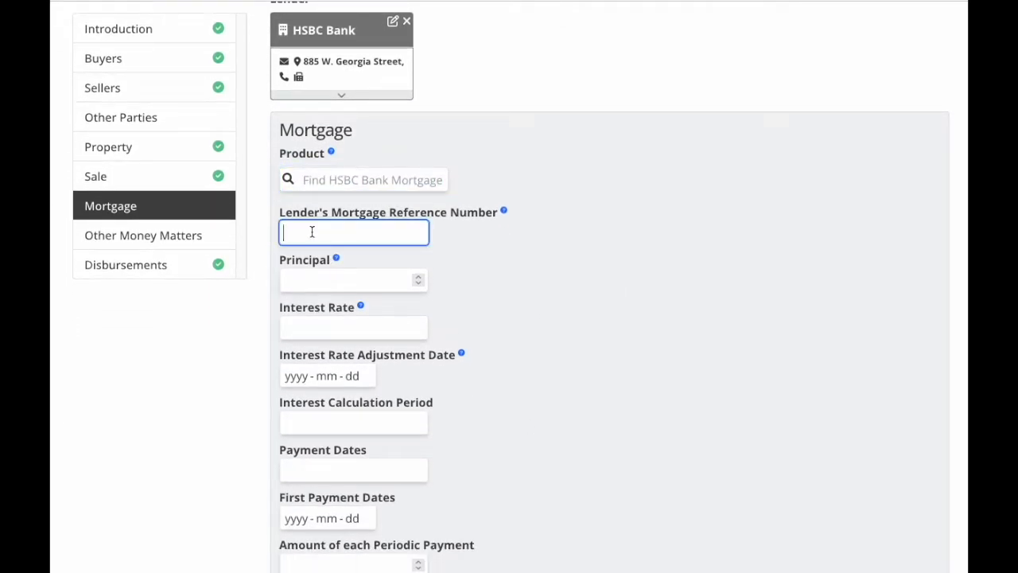
type("M12345")
left_click(302, 273)
type("200000")
left_click(326, 319)
type("3.")
type("000")
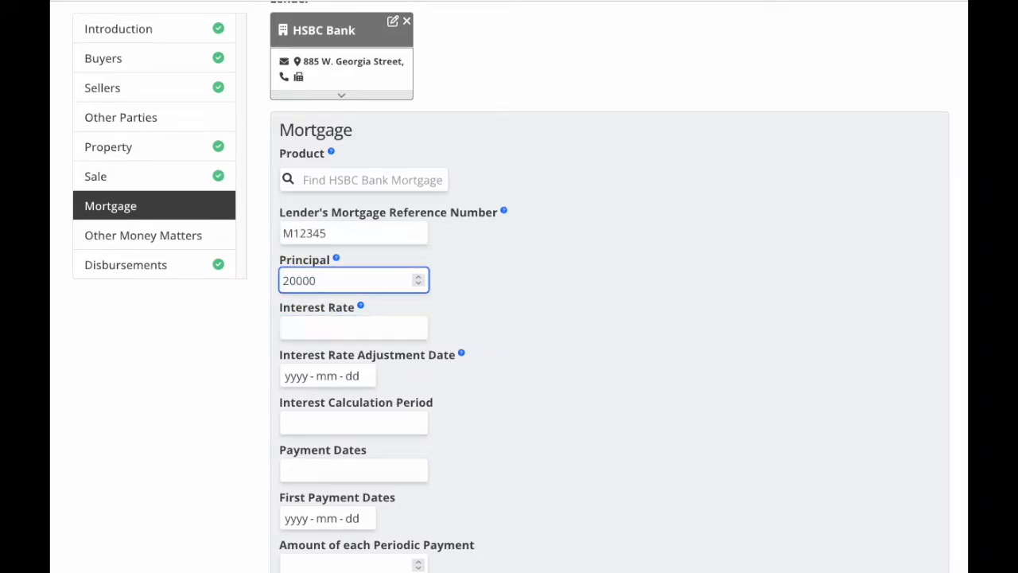
type("0")
left_click(326, 319)
type("3.5")
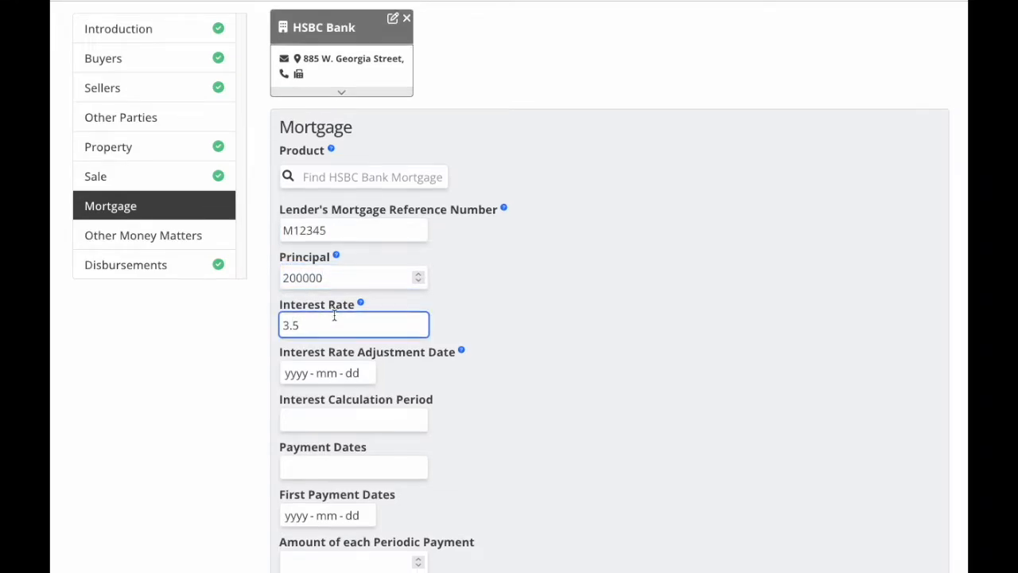
Set the adjustment date to October 1, calculation 'half yearly not in advance', payments 'First of each month'.
scroll(331, 334, "down", 1)
left_click(302, 335)
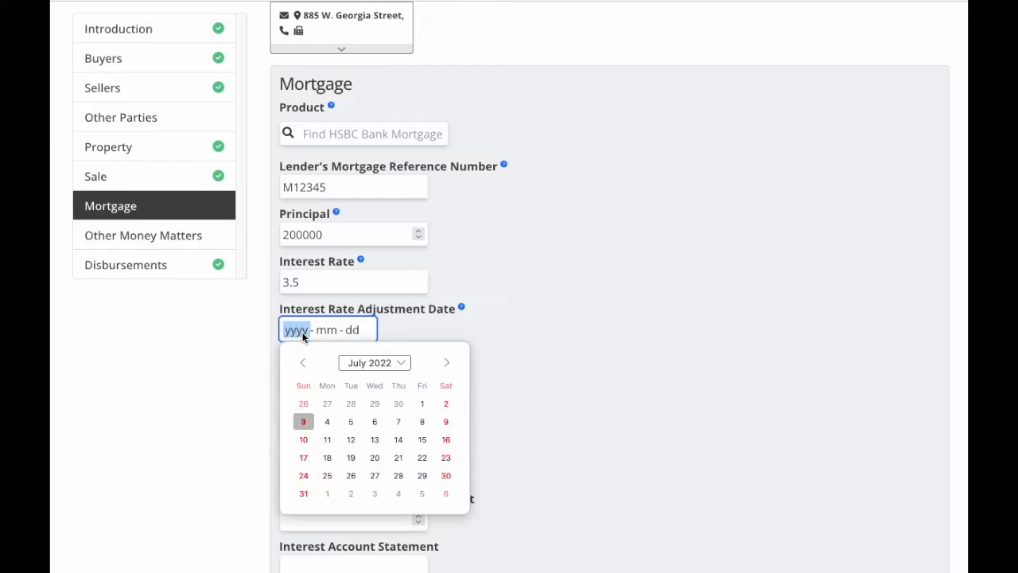
left_click(446, 362)
left_click(446, 362)
left_click(446, 362)
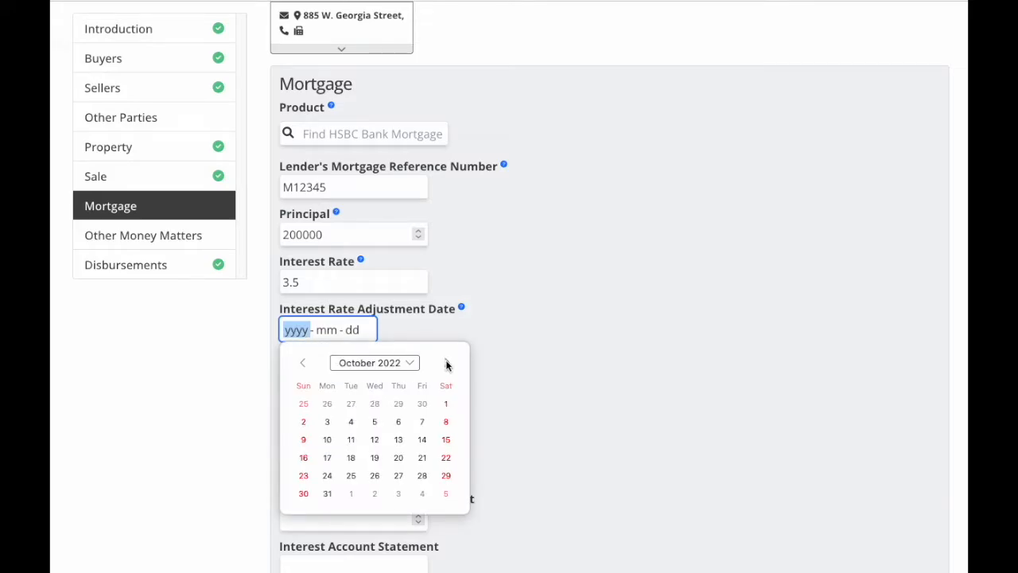
left_click(446, 403)
left_click(297, 377)
type("half year")
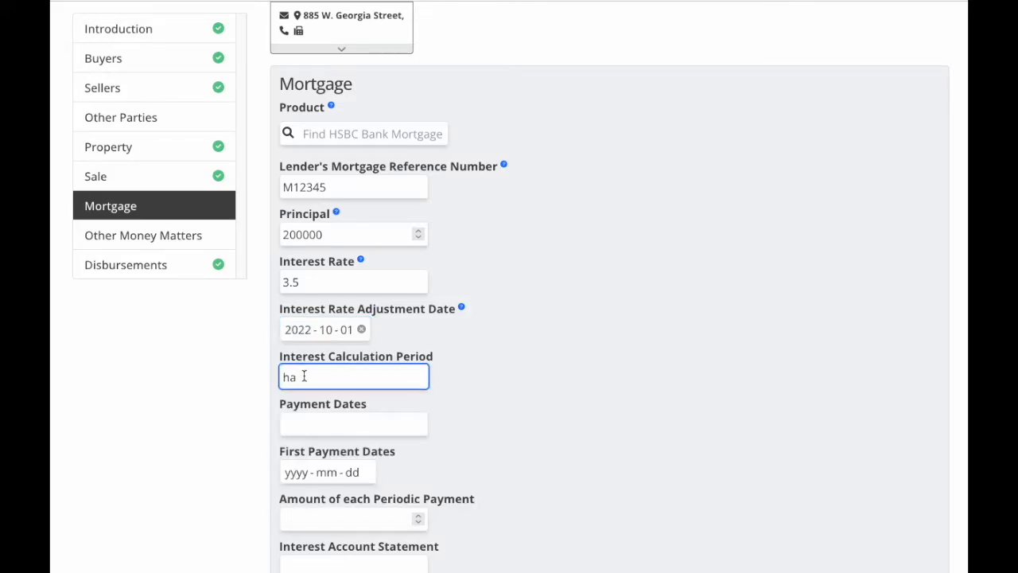
type("ly not in advance")
left_click(311, 422)
type("First of each month")
Set the first payment date to November 1, 2022.
scroll(300, 400, "down", 1)
left_click(293, 395)
left_click(446, 425)
left_click(446, 424)
left_click(447, 425)
left_click(447, 424)
left_click(350, 465)
Enter admin and appraisal fees of 100 each, giving 199800 mortgage proceeds.
scroll(439, 456, "down", 7)
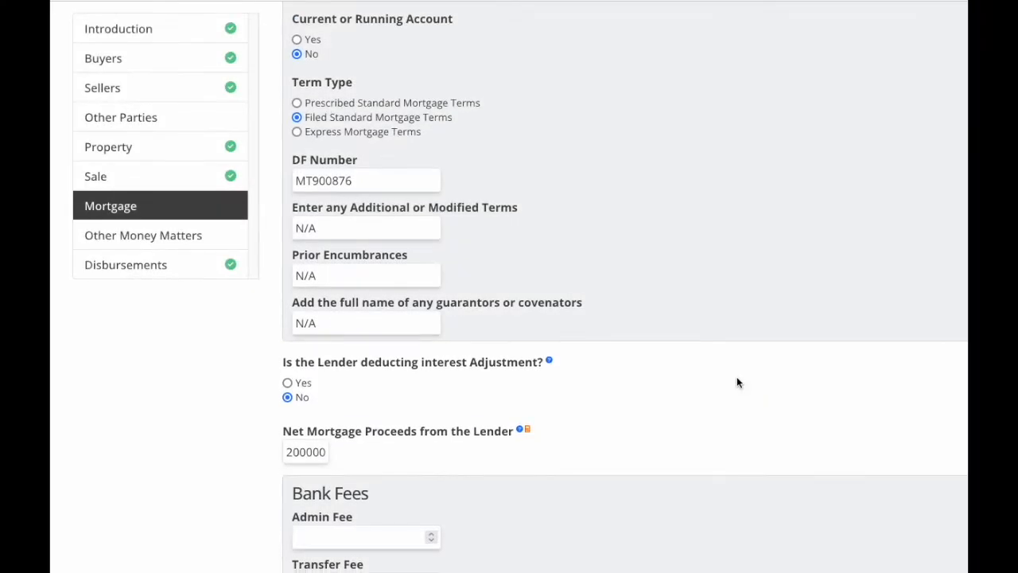
scroll(740, 375, "down", 4)
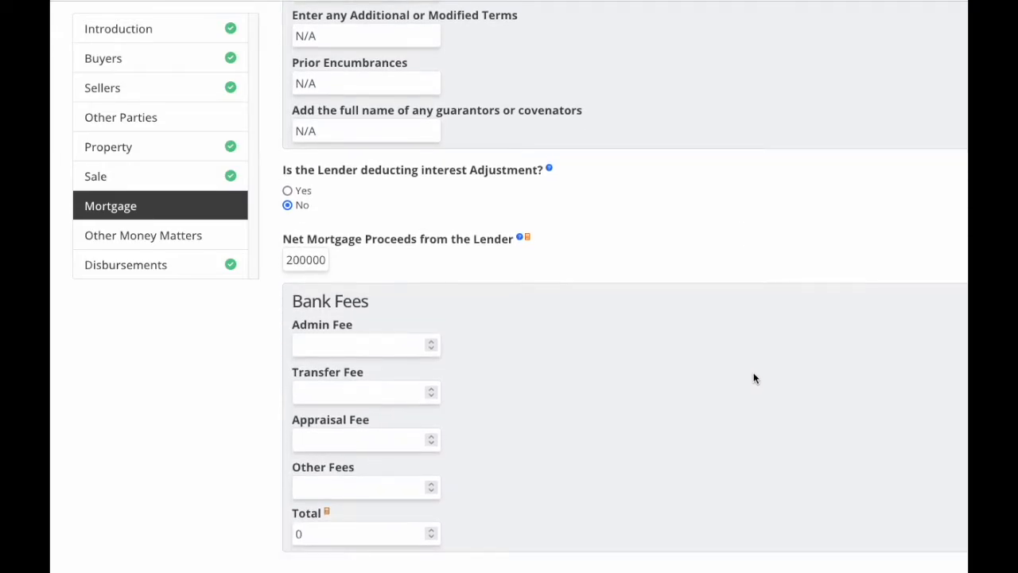
scroll(756, 378, "down", 1)
left_click(351, 231)
type("100")
left_click(300, 329)
type("10")
left_click(492, 386)
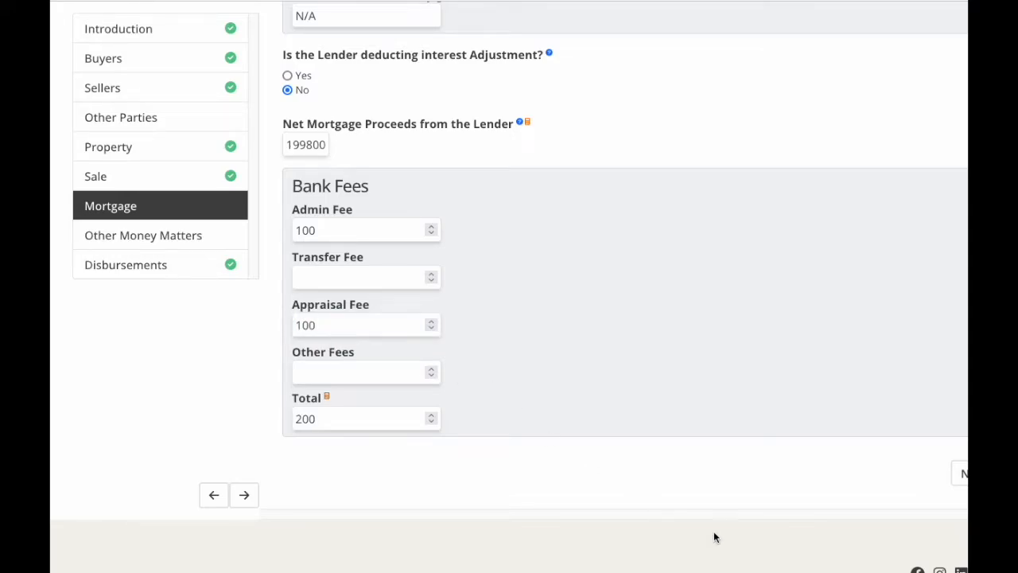
scroll(651, 478, "left", 3)
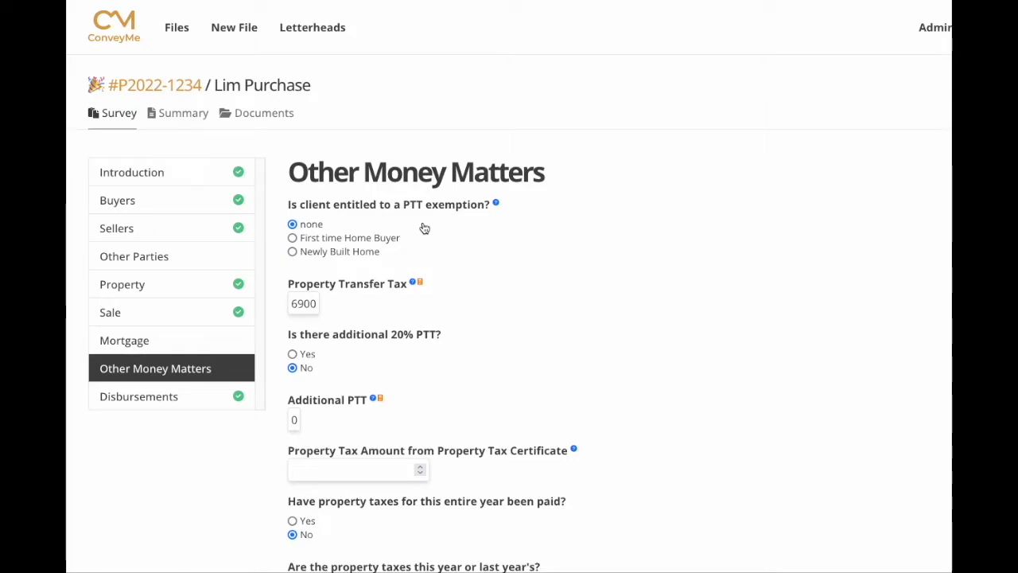
Claim the First time Home Buyer exemption so Property Transfer Tax becomes 0.
left_click(293, 238)
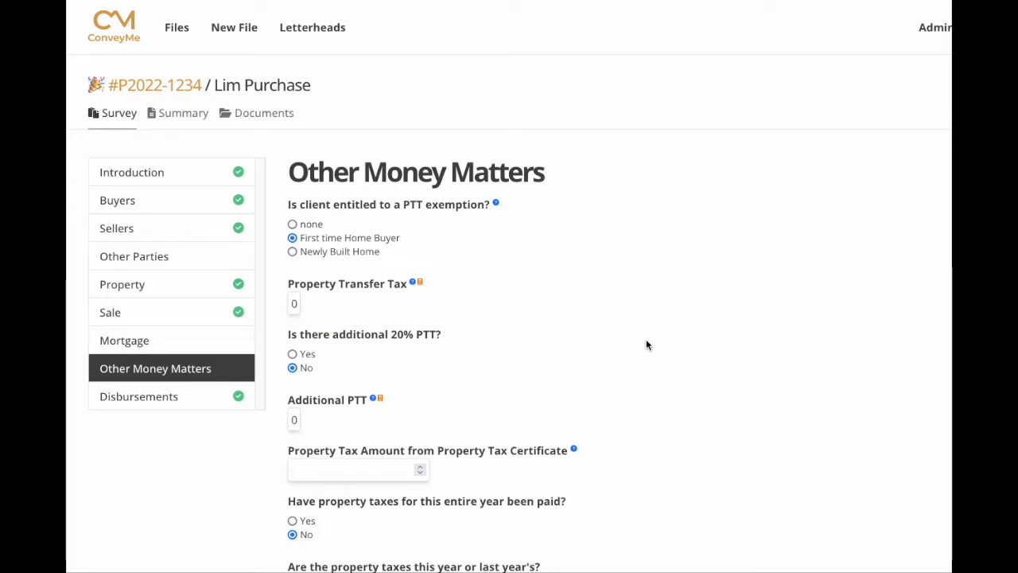
scroll(646, 345, "down", 2)
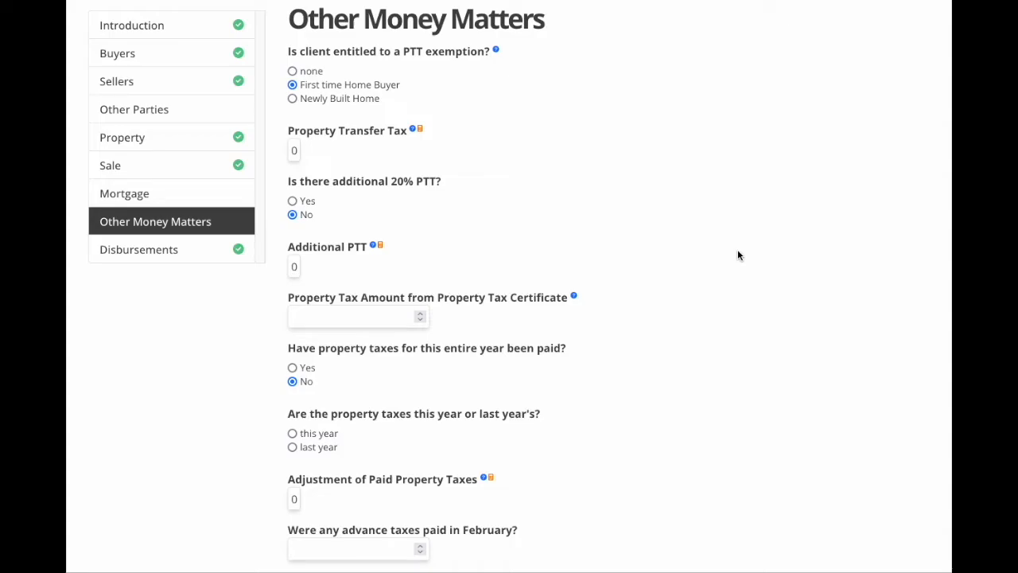
scroll(737, 254, "down", 3)
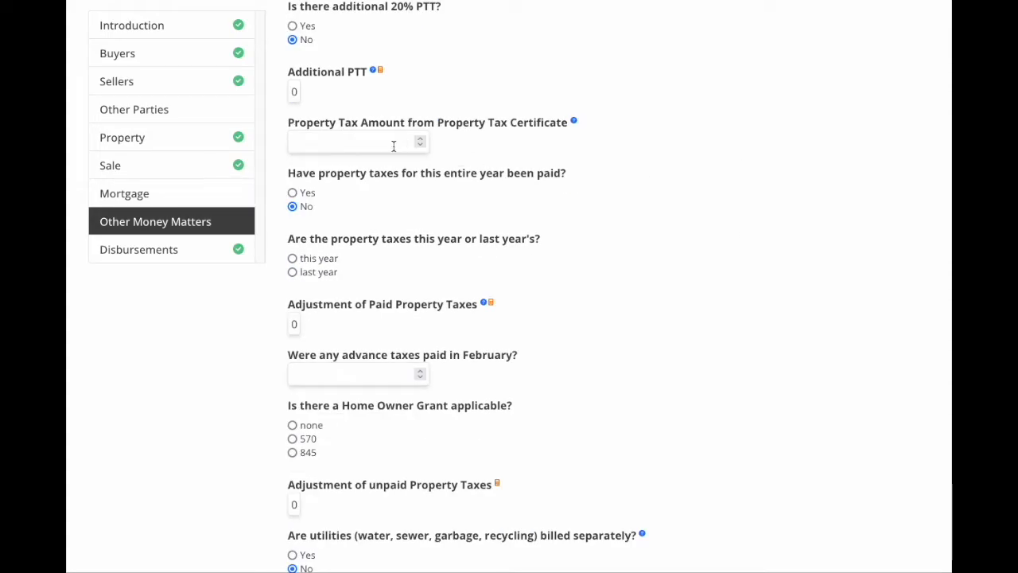
Enter 1800 as the property tax certificate amount and recalculate adjustments.
left_click(300, 141)
type("1800")
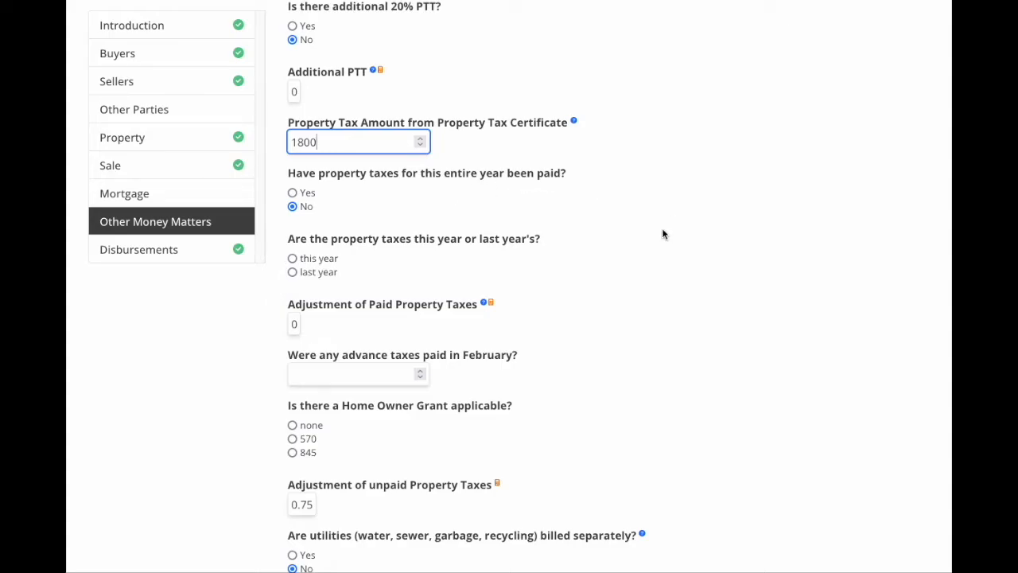
scroll(664, 234, "down", 3)
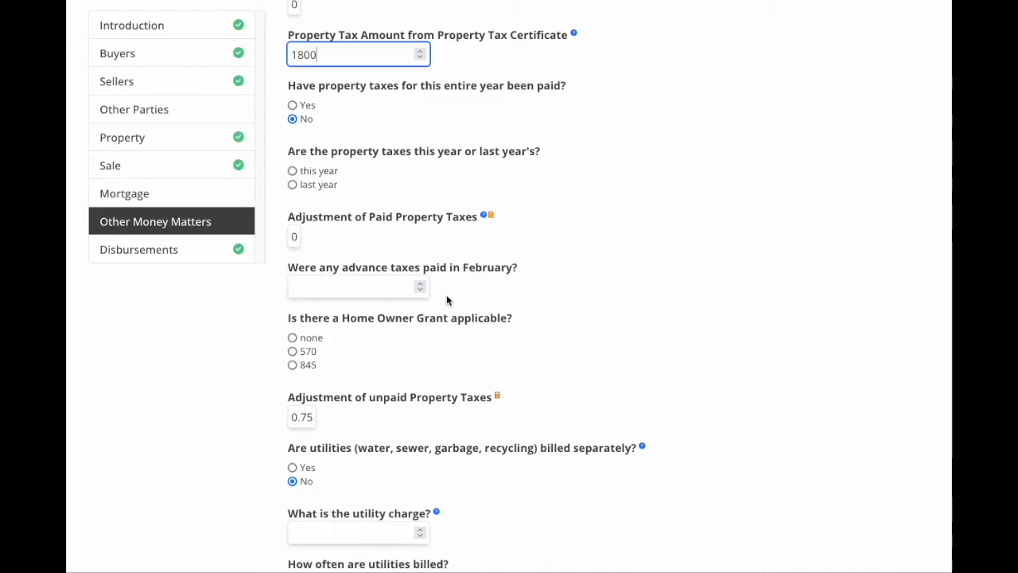
left_click(339, 291)
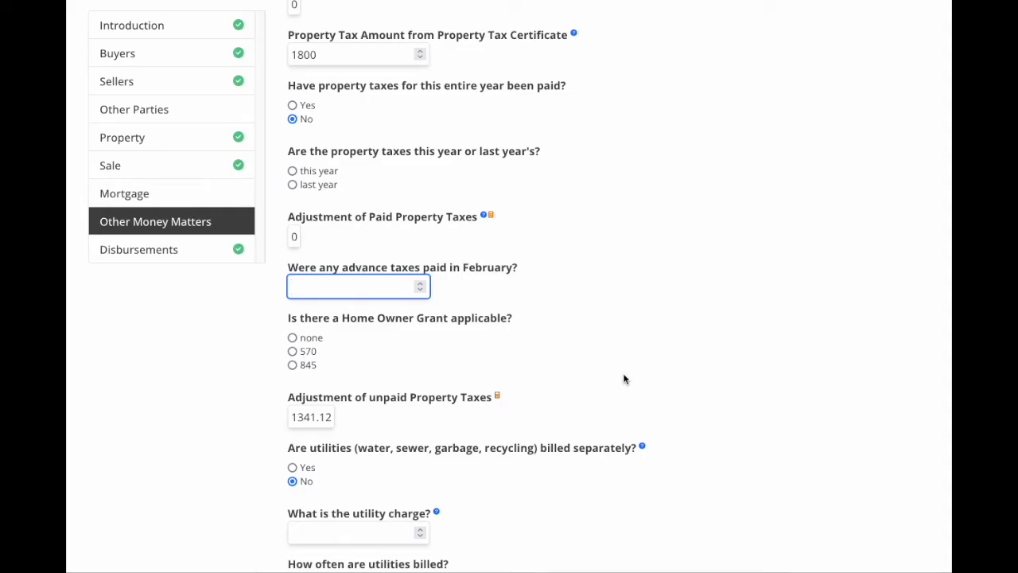
scroll(617, 369, "up", 4)
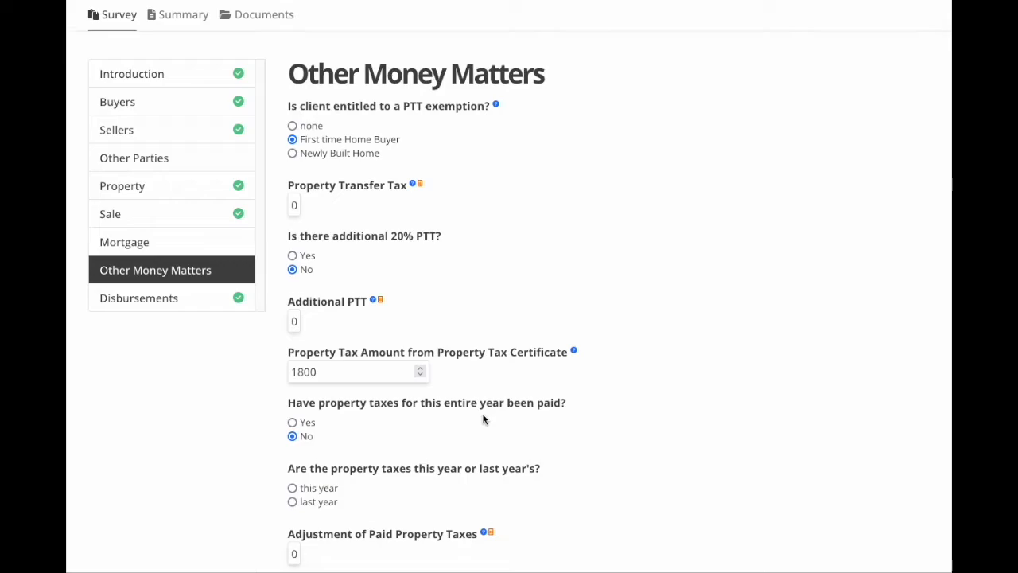
scroll(484, 420, "down", 2)
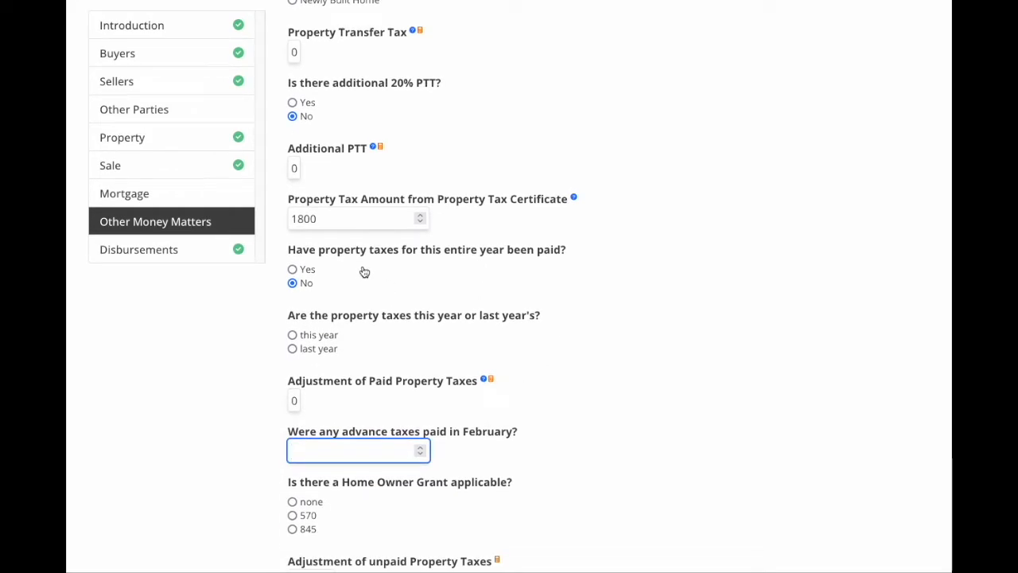
Mark this year's property taxes as fully paid.
left_click(292, 271)
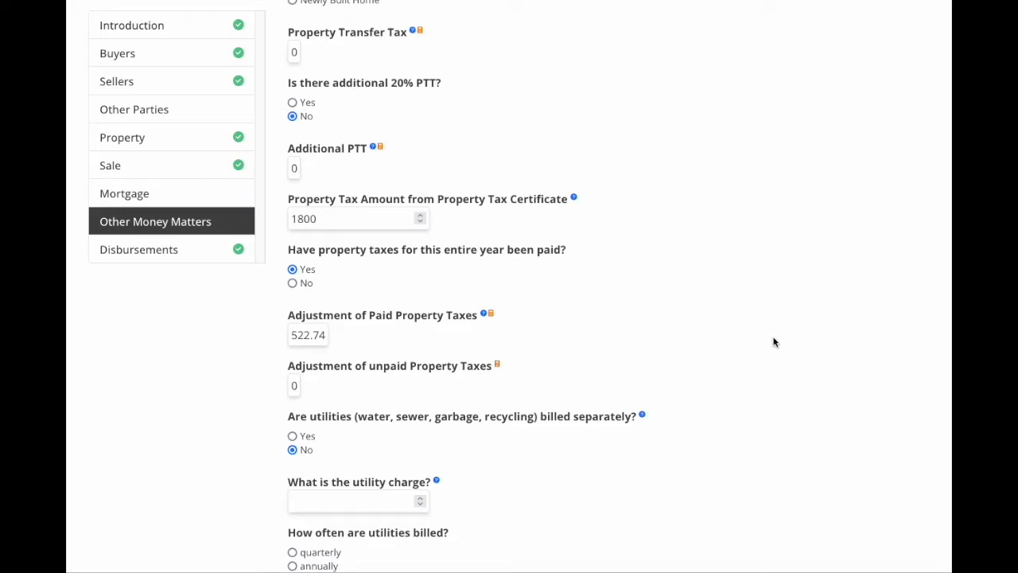
scroll(774, 342, "down", 2)
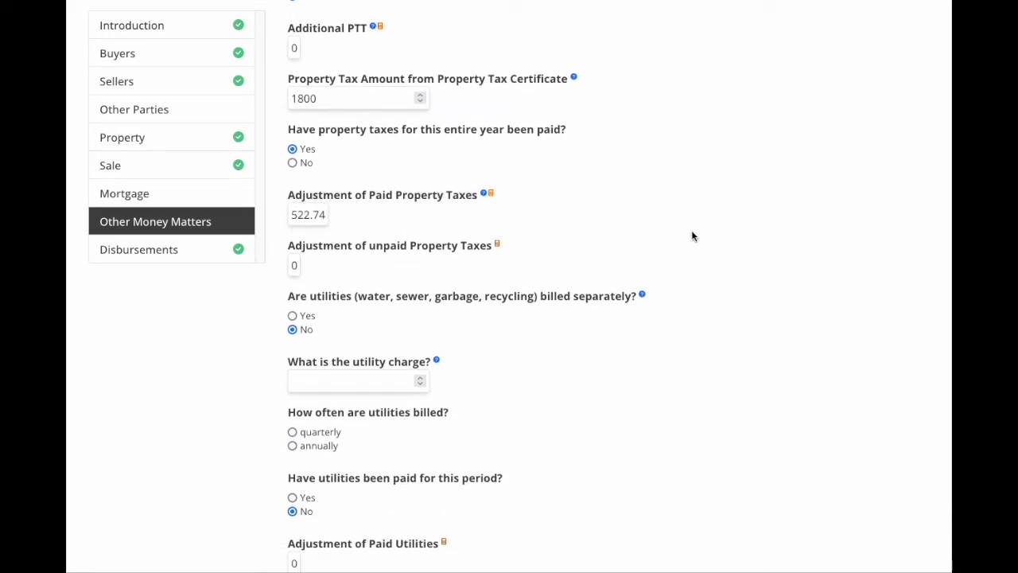
scroll(729, 293, "down", 2)
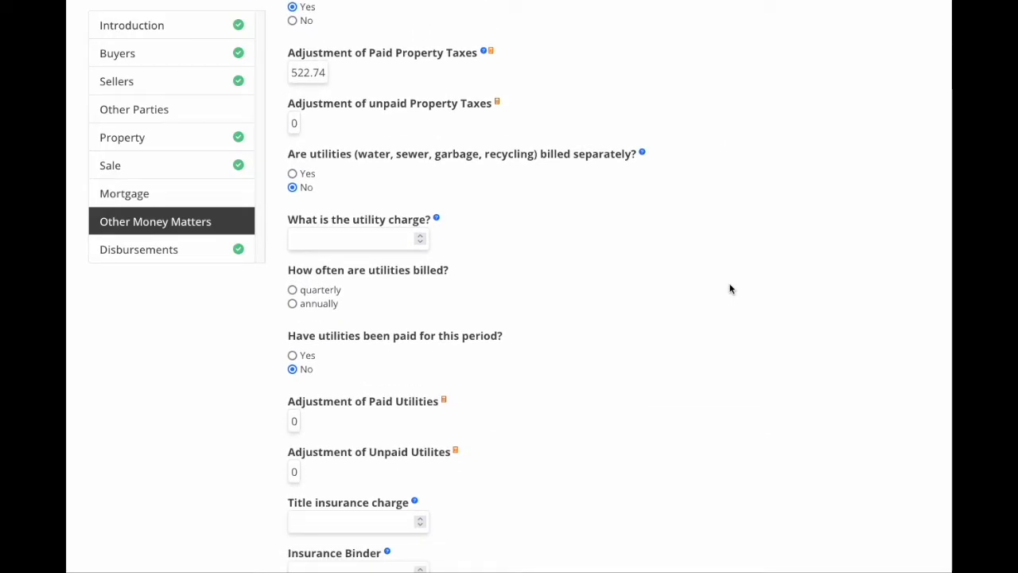
Record utilities billed separately at 1000 annually, marked as paid.
left_click(293, 174)
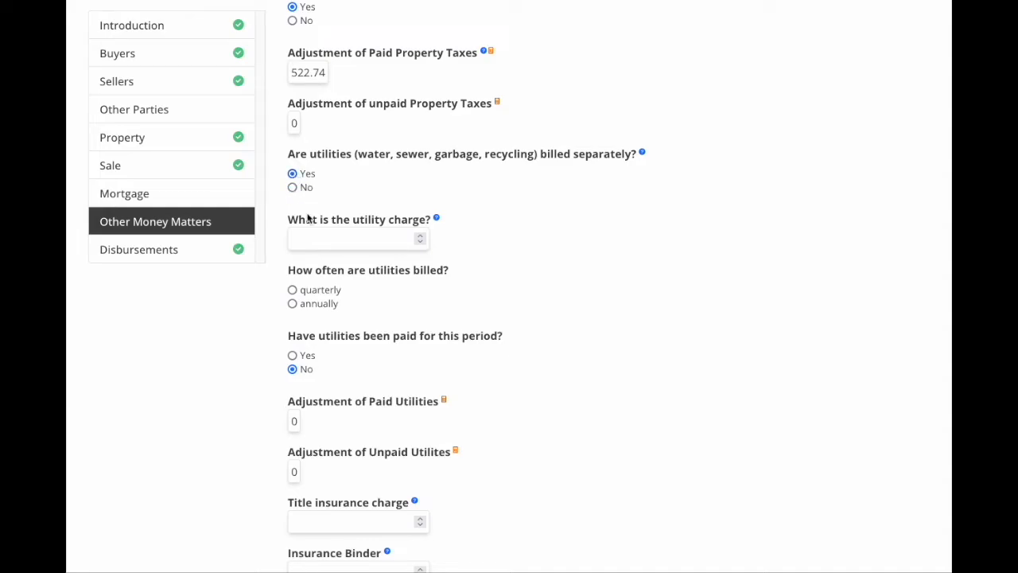
left_click(316, 239)
type("1000")
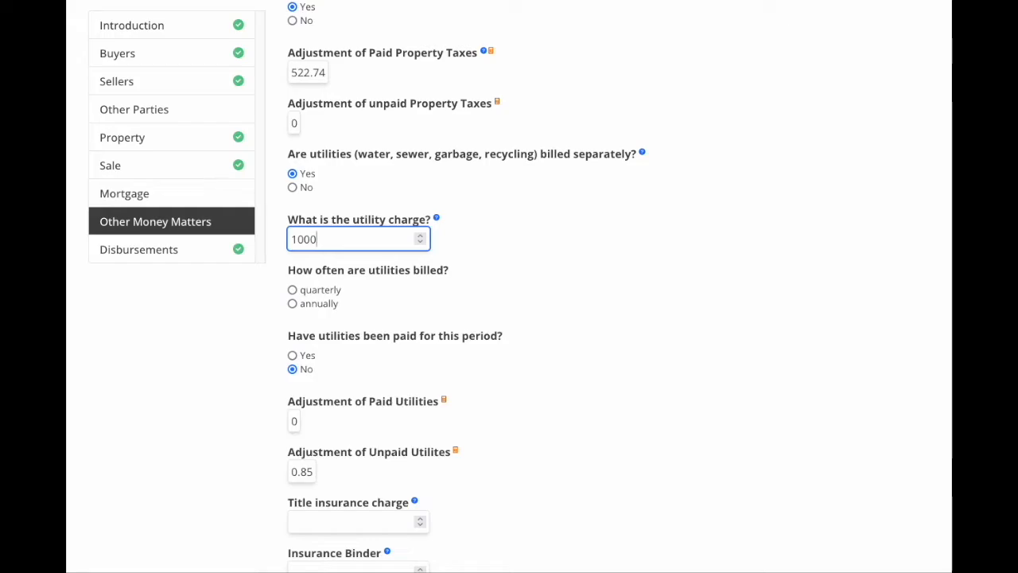
scroll(509, 268, "down", 1)
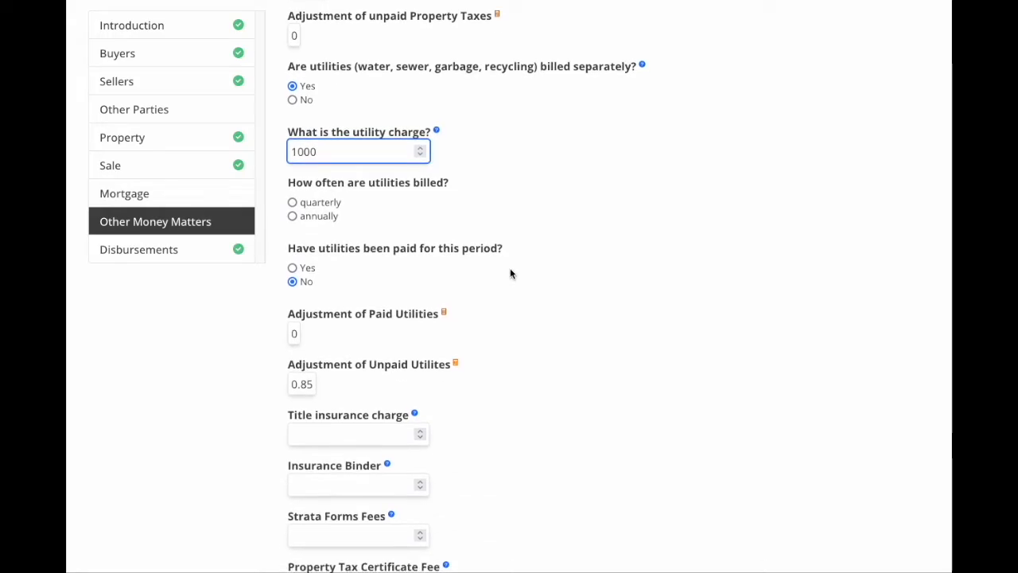
left_click(293, 218)
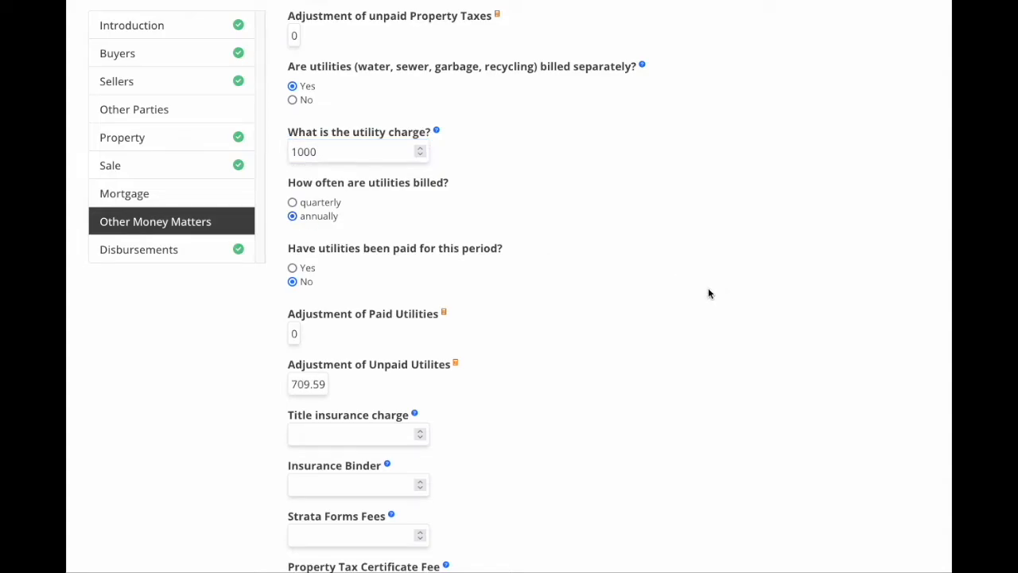
scroll(708, 291, "down", 1)
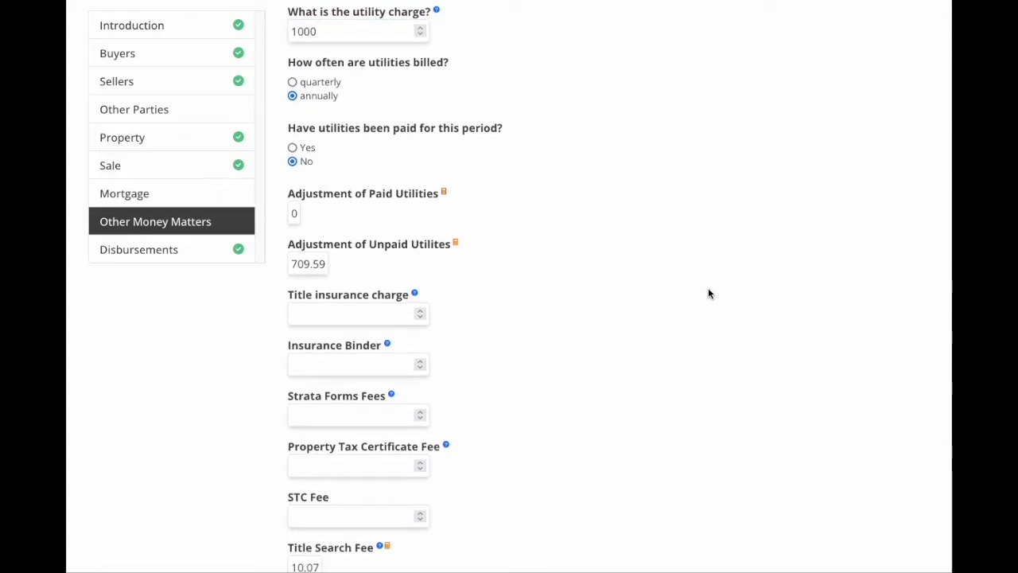
left_click(293, 149)
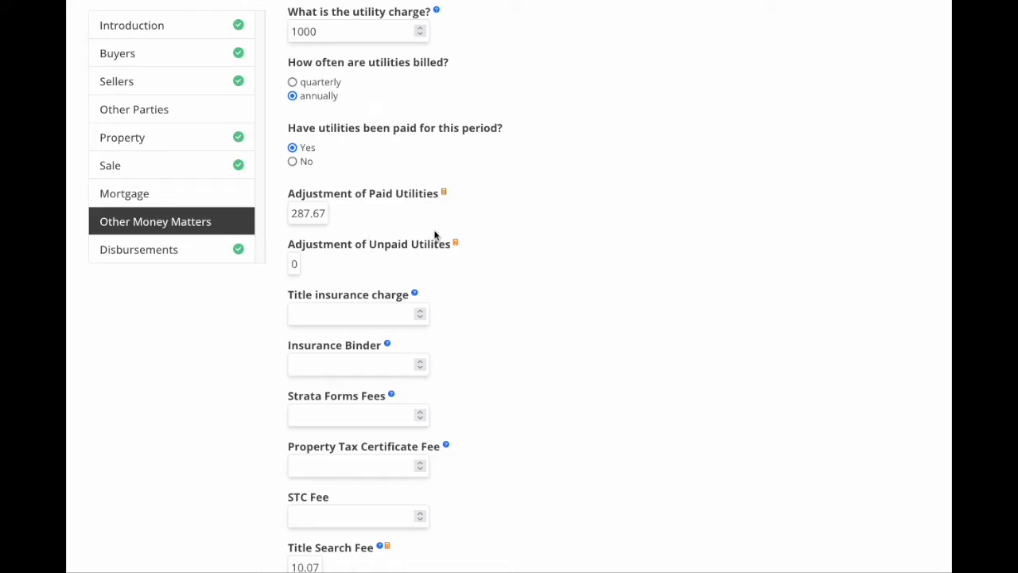
left_click(292, 161)
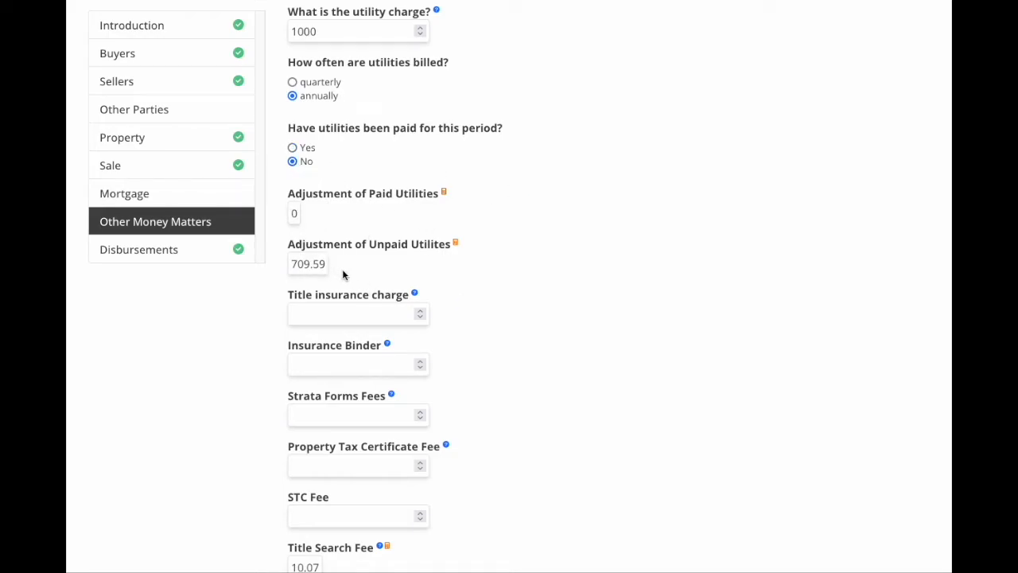
left_click(292, 148)
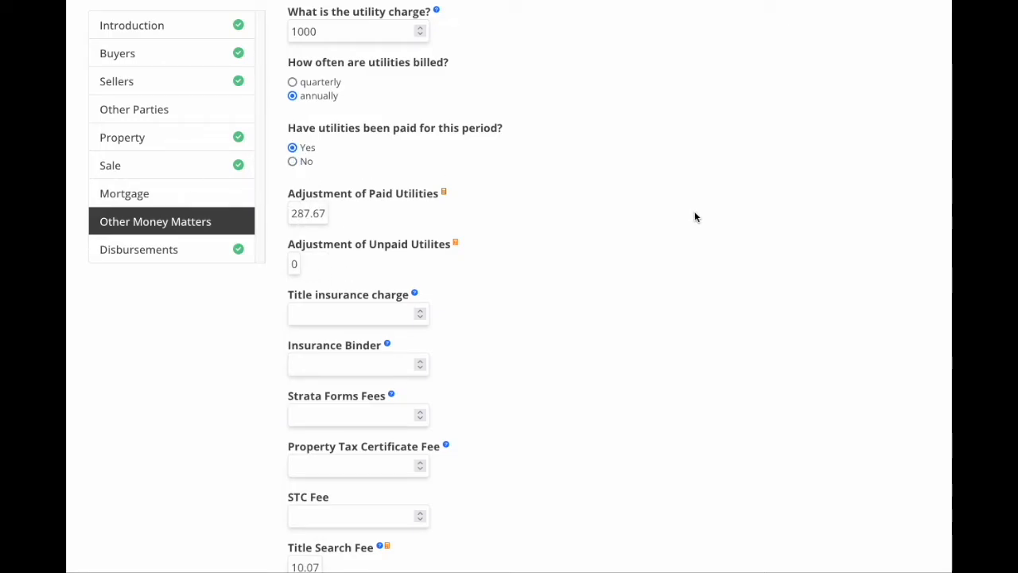
scroll(694, 217, "down", 3)
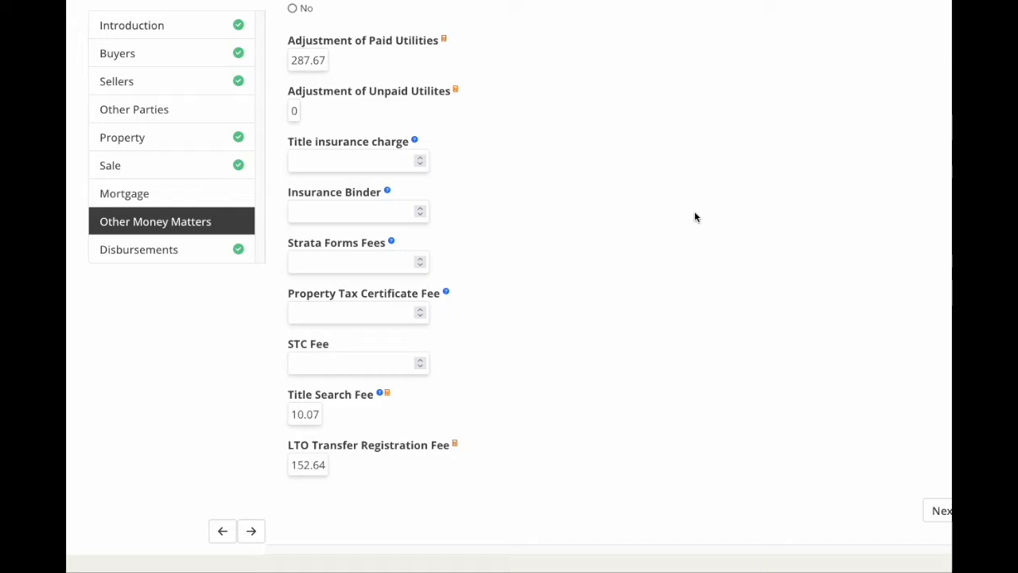
Enter fees: title insurance 350, insurance binder 85, strata forms 150, tax certificate 85, STC 15.
left_click(340, 162)
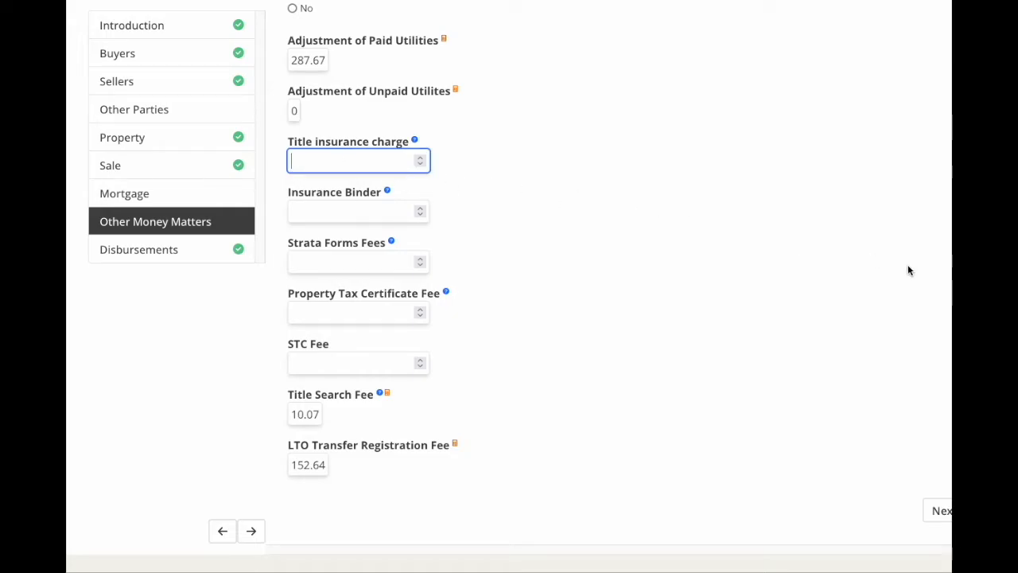
type("350")
left_click(299, 211)
type("85")
left_click(301, 261)
type("150")
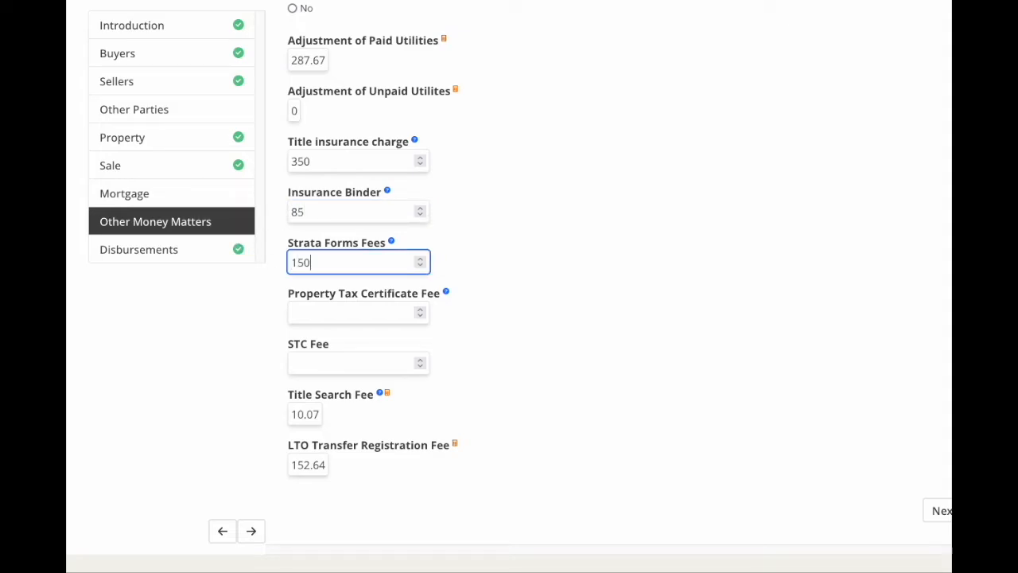
left_click(322, 316)
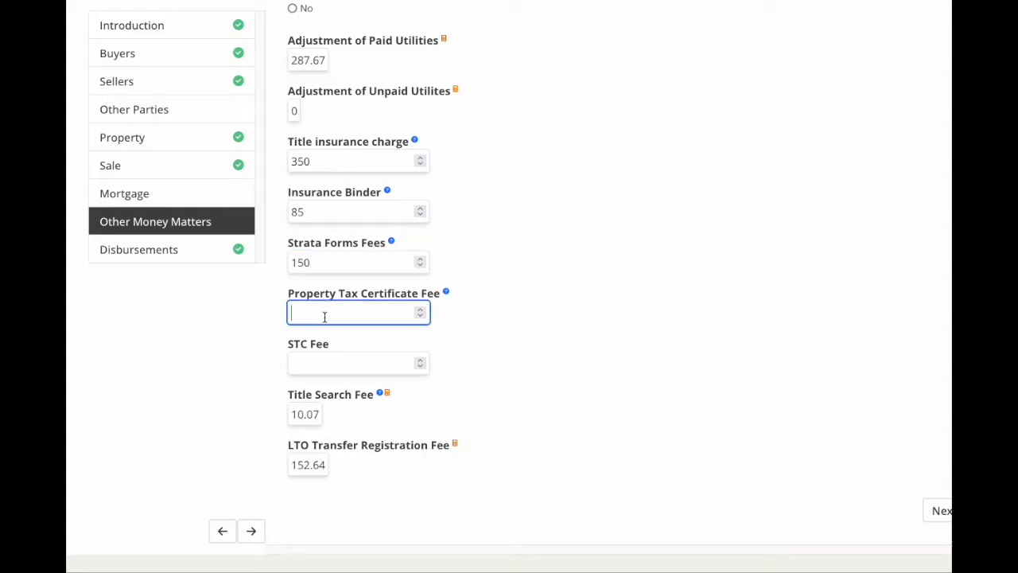
type("85")
scroll(570, 414, "down", 1)
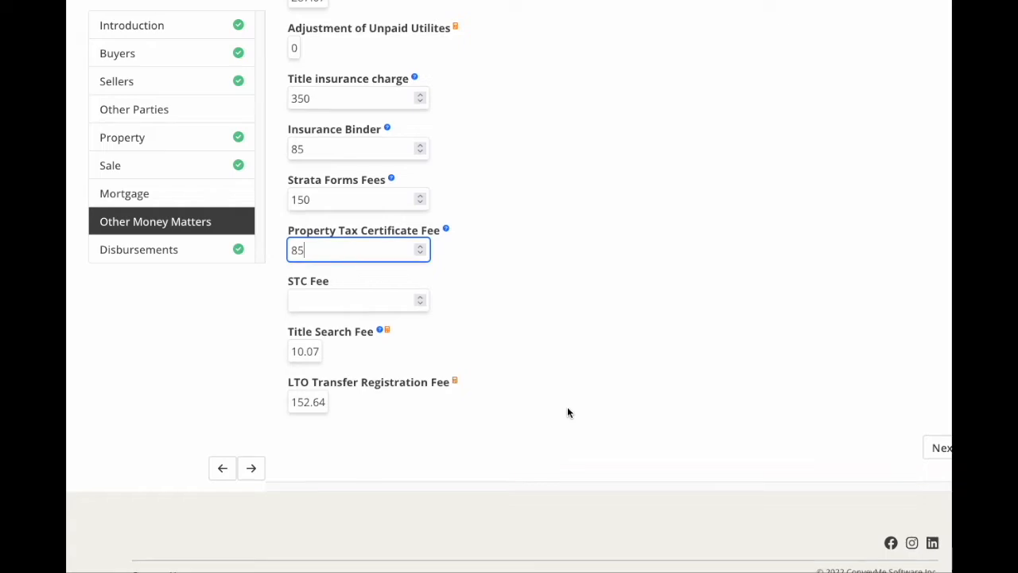
left_click(321, 299)
type("15")
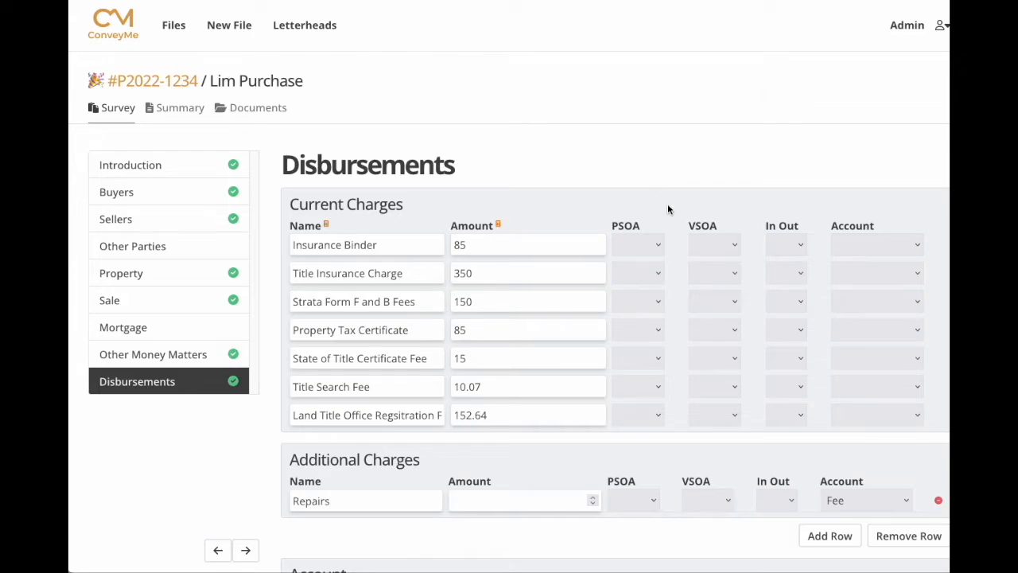
Set Insurance Binder to PSOA Debit with In Out set to Out.
left_click(659, 246)
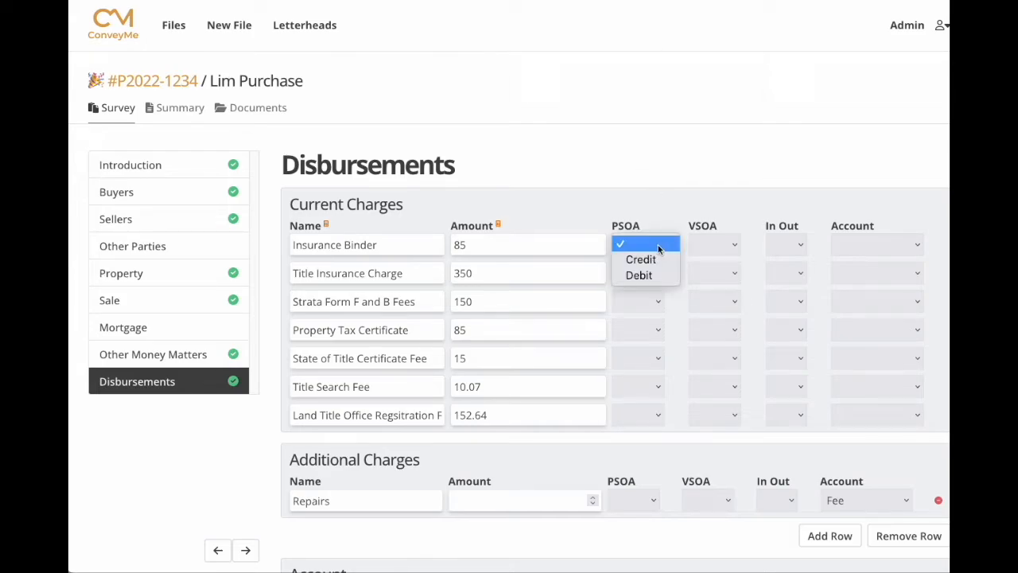
left_click(649, 275)
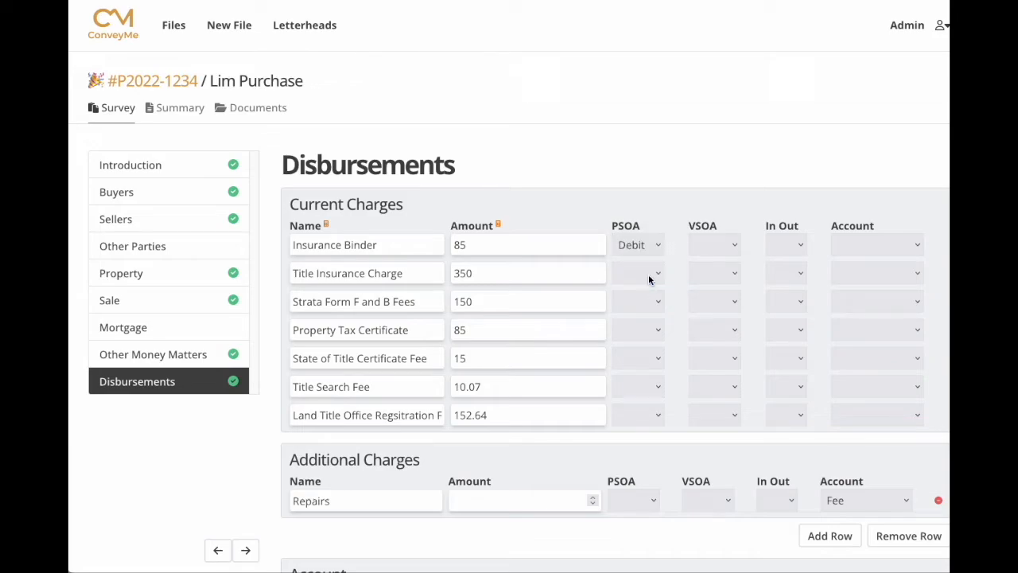
left_click(802, 247)
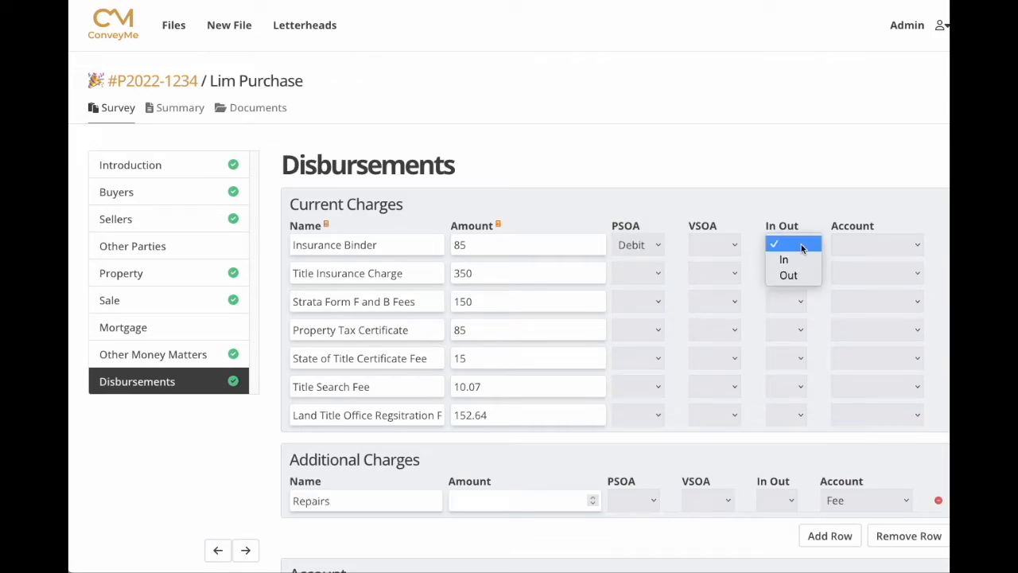
left_click(796, 276)
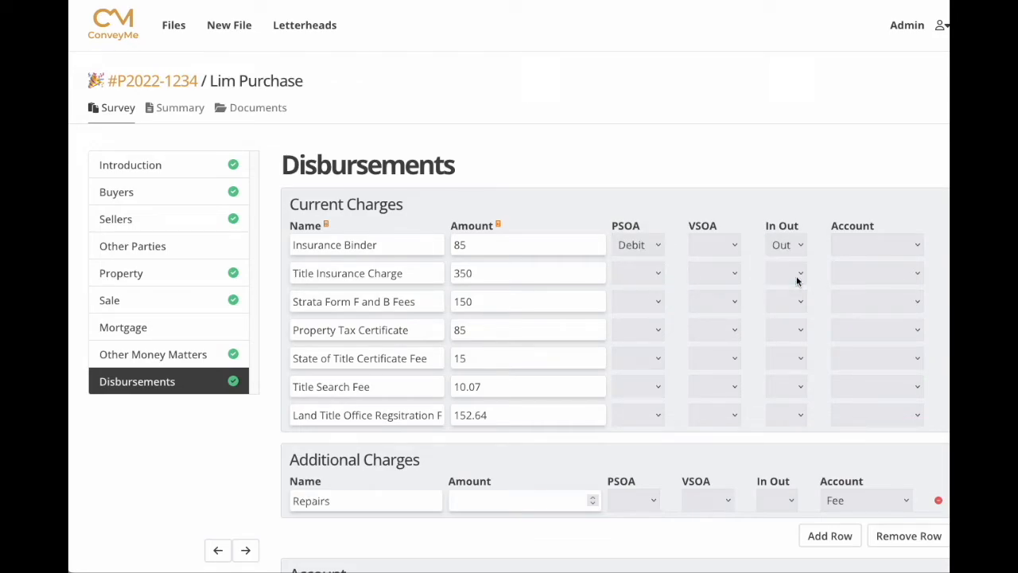
Assign the Title Search Fee and Land Title Office fee to the Disbursement account.
left_click(919, 390)
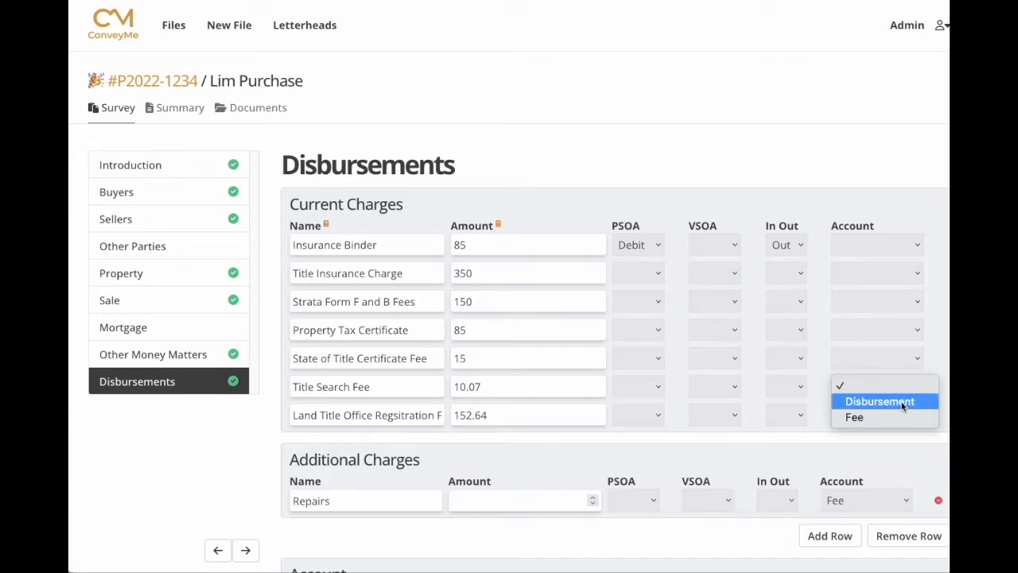
left_click(908, 402)
left_click(916, 418)
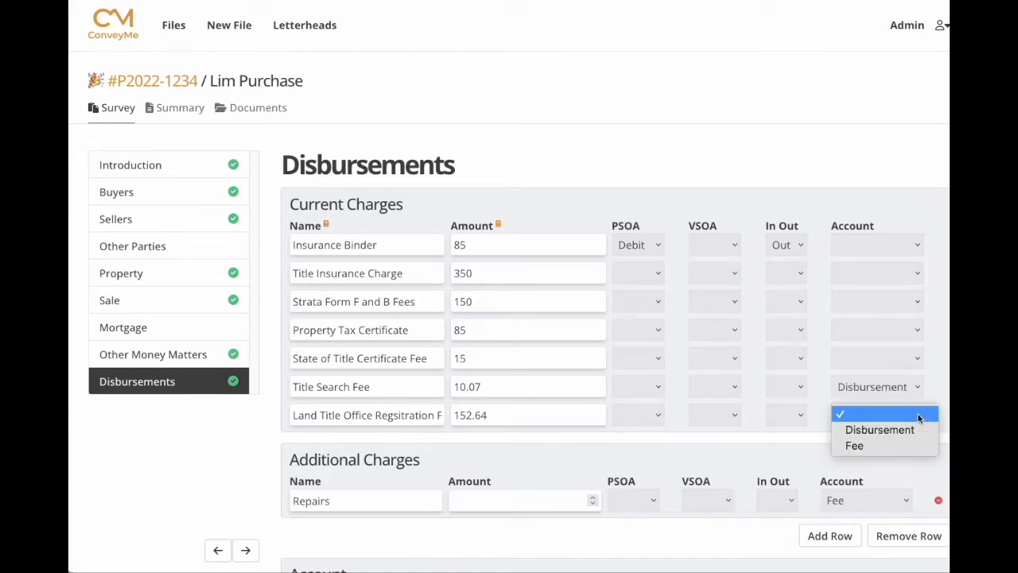
left_click(910, 430)
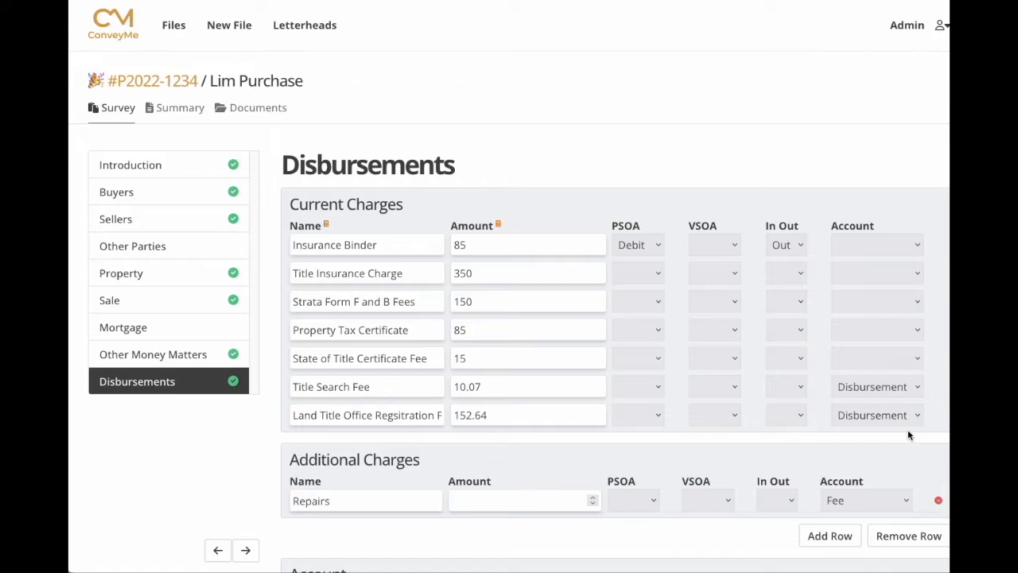
scroll(485, 457, "down", 2)
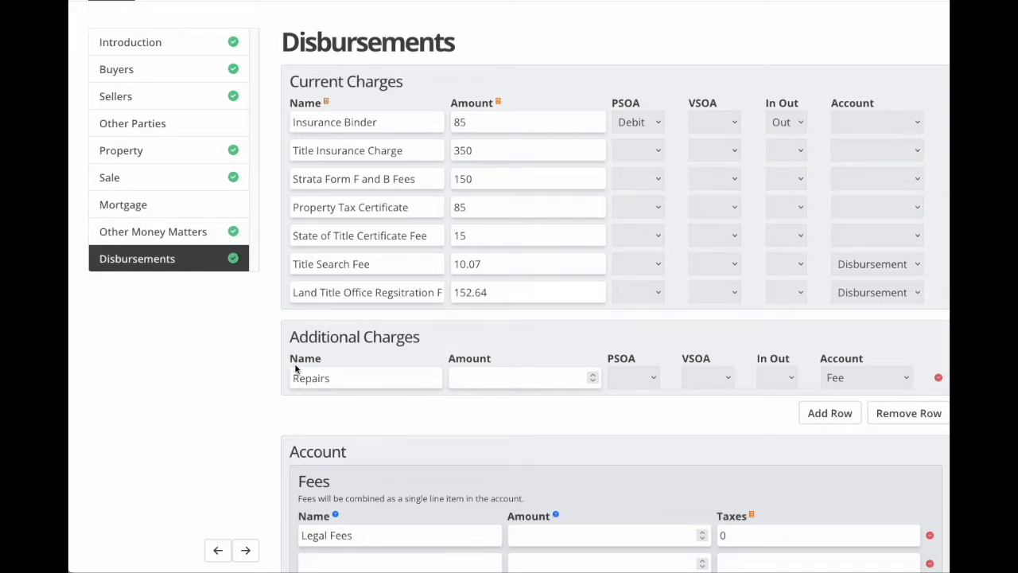
Enter Repairs of 5000 as a purchaser credit and vendor debit.
left_click(476, 377)
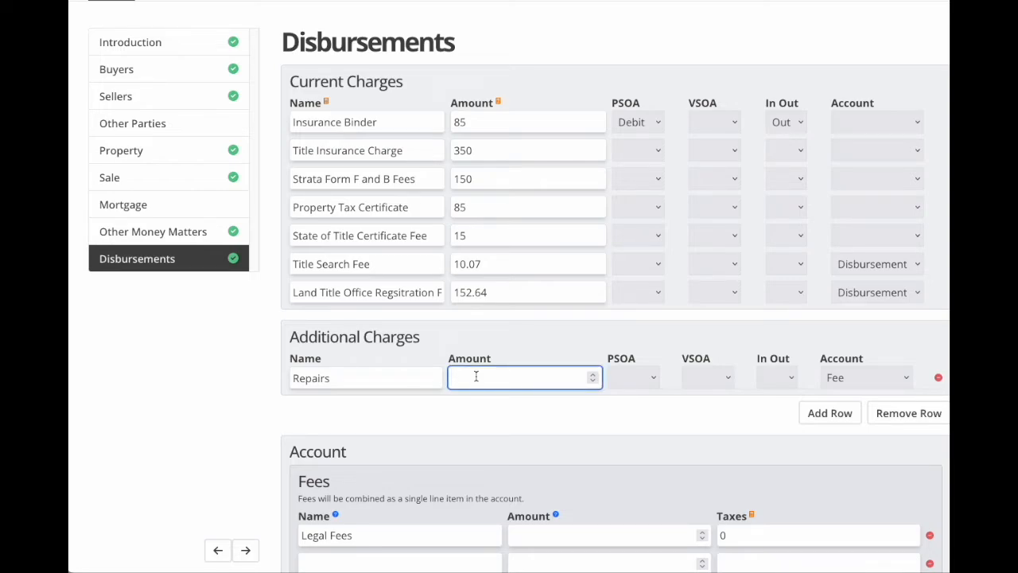
type("5000")
left_click(651, 379)
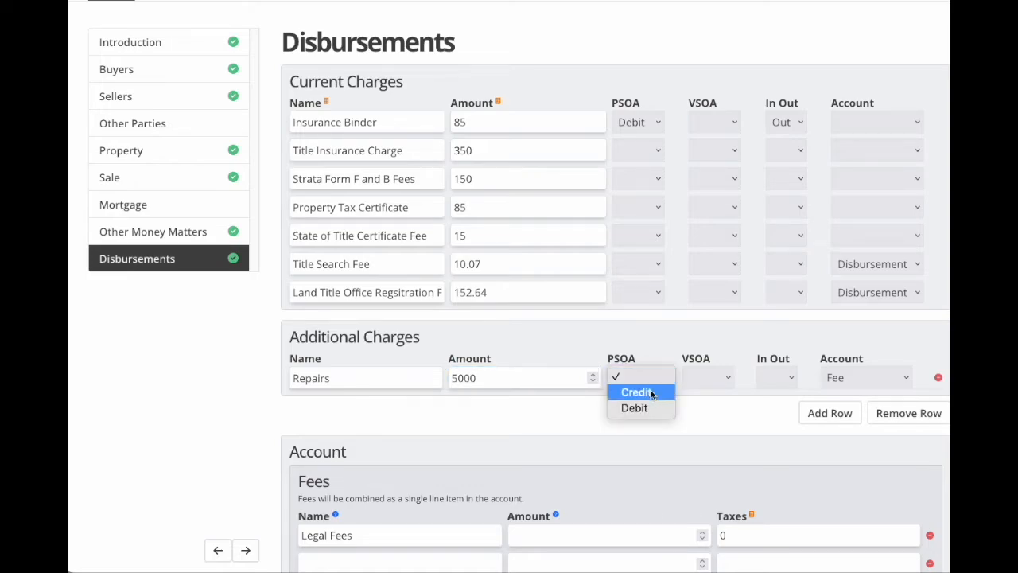
left_click(651, 393)
left_click(730, 381)
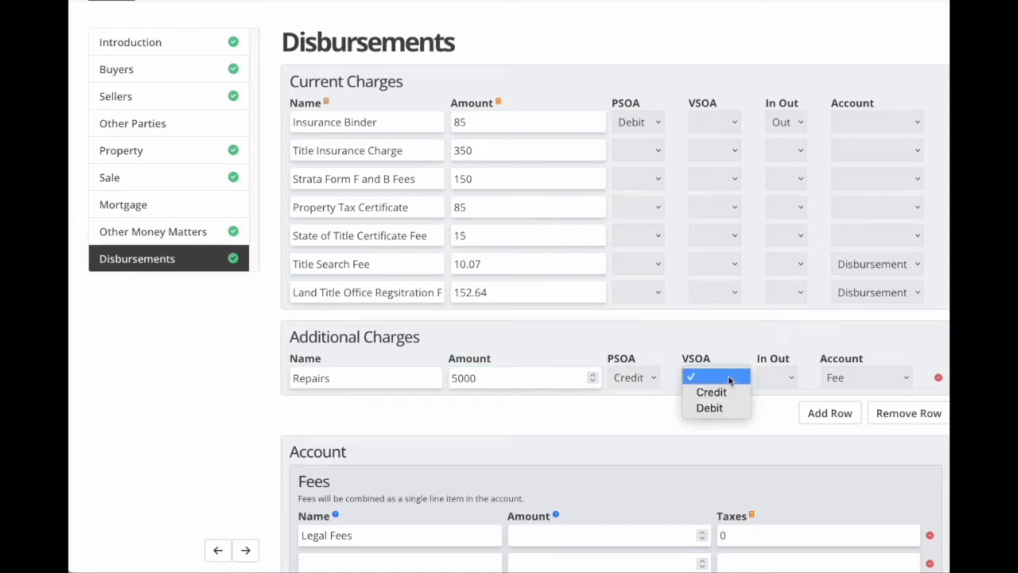
left_click(716, 410)
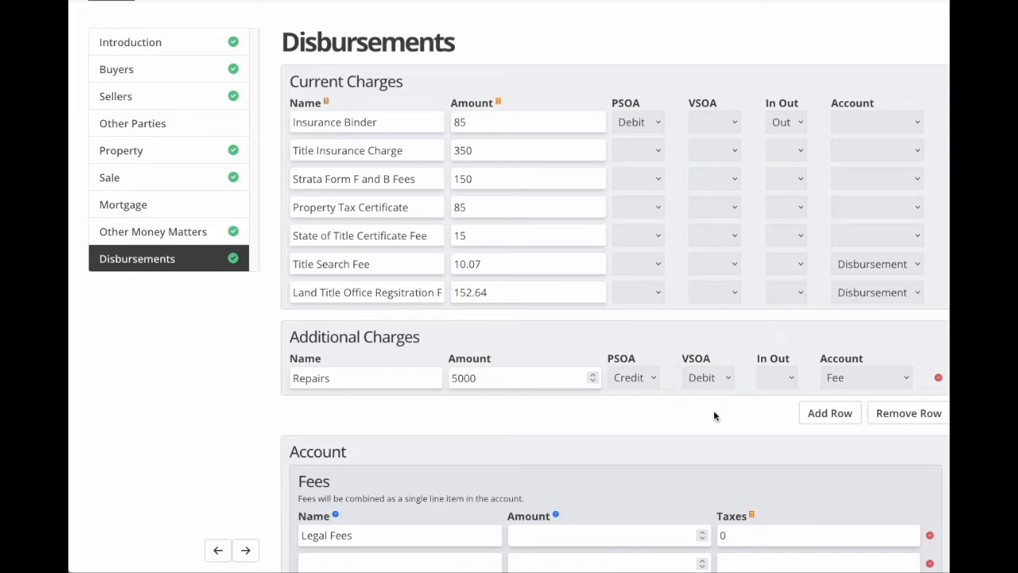
scroll(670, 435, "down", 3)
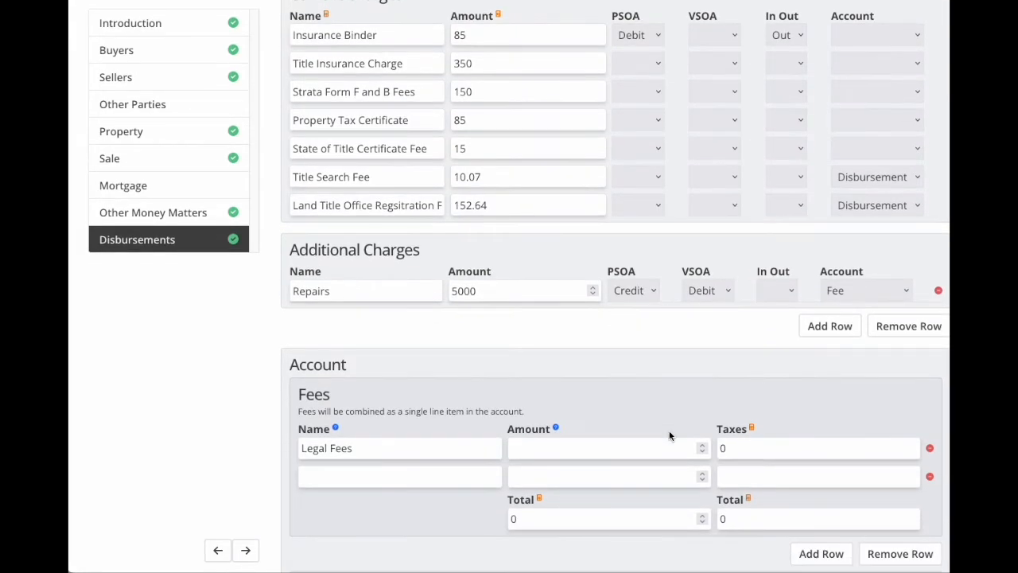
scroll(669, 435, "down", 1)
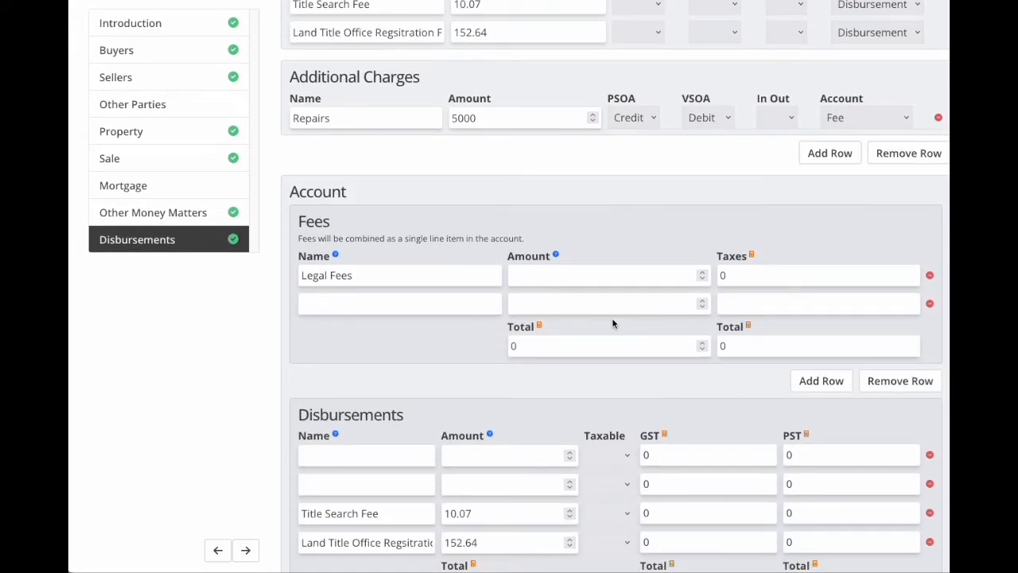
left_click(545, 275)
Enter 1200 as the legal fee and recalculate totals.
type("100")
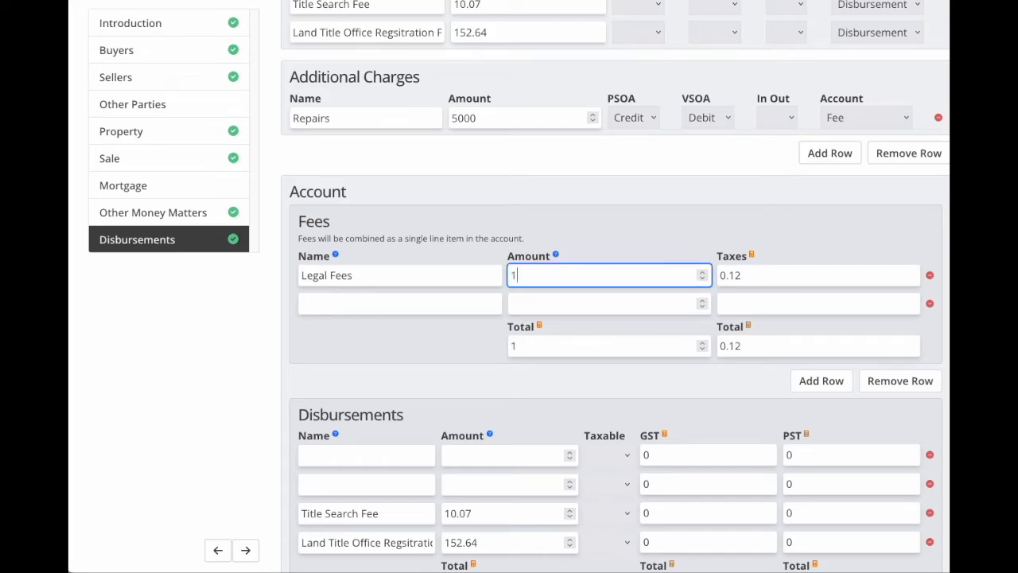
key("BackSpace")
key("BackSpace")
type("200")
left_click(698, 240)
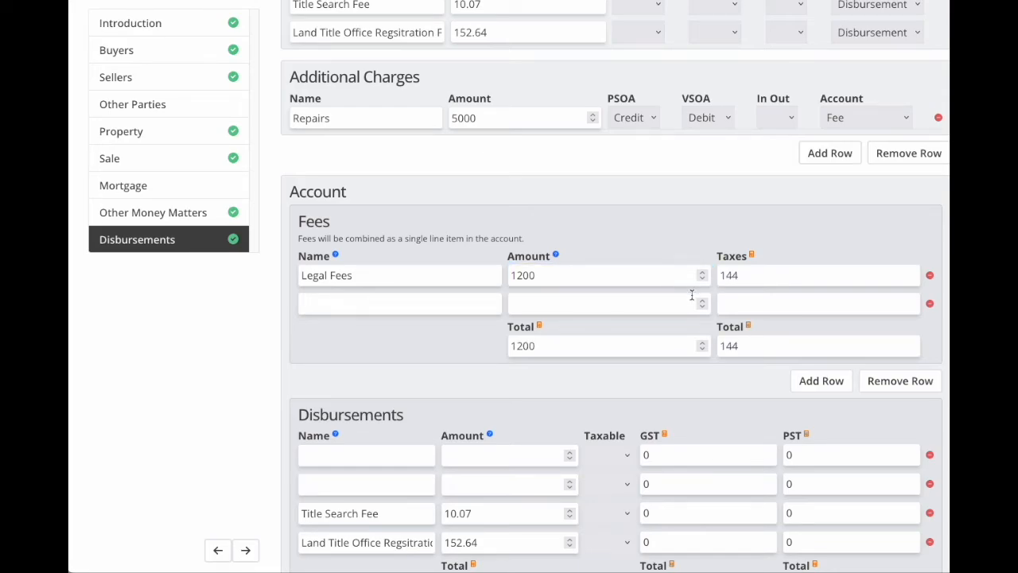
Mark the Title Search Fee and Land Title Office fee as not taxable.
scroll(692, 295, "down", 1)
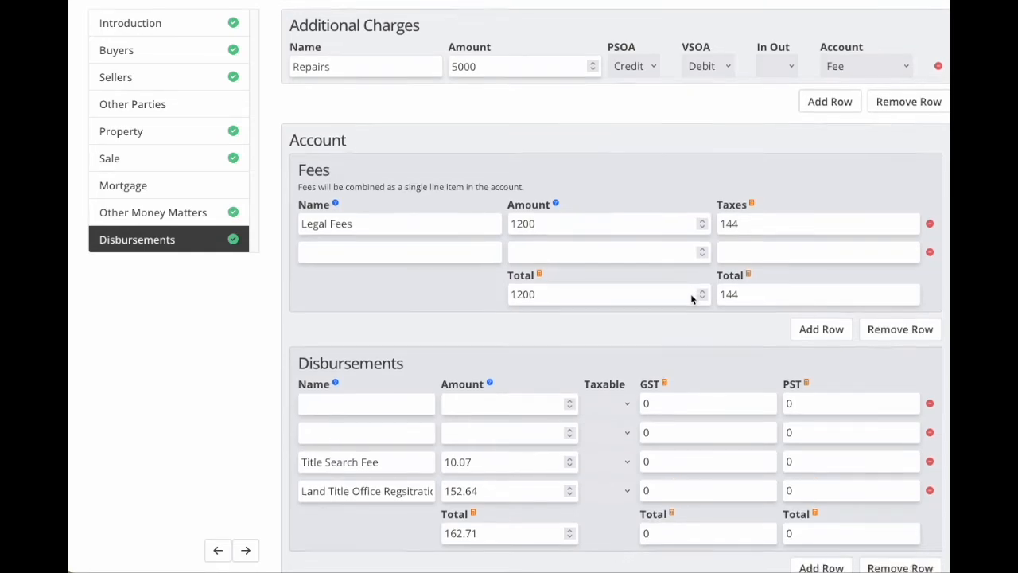
scroll(692, 300, "down", 5)
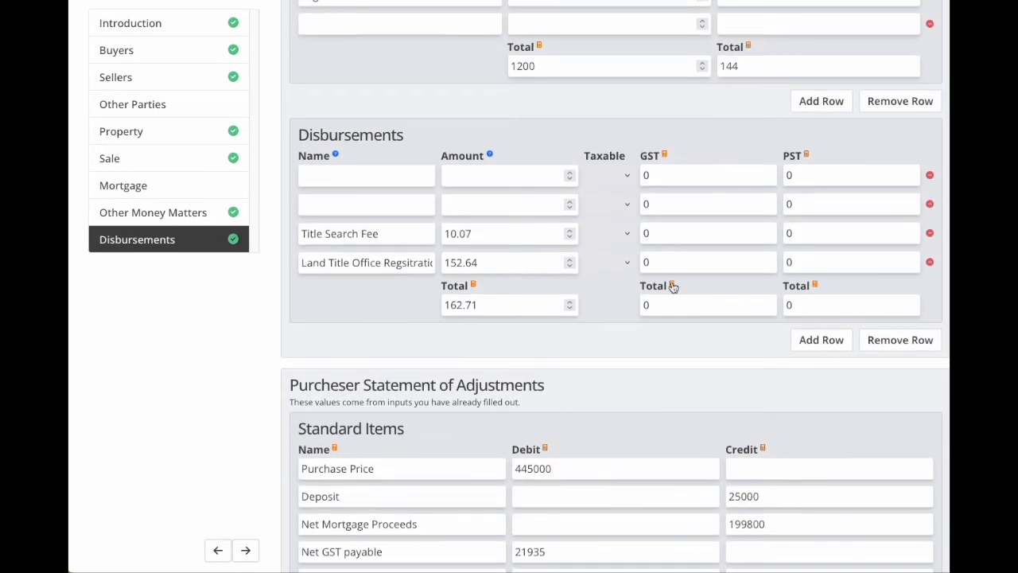
left_click(628, 236)
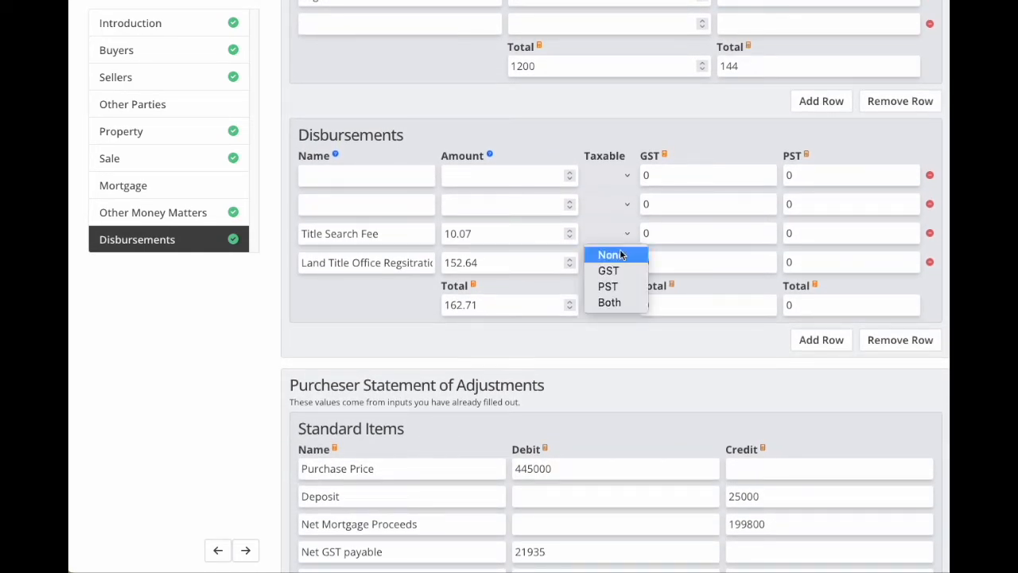
left_click(619, 258)
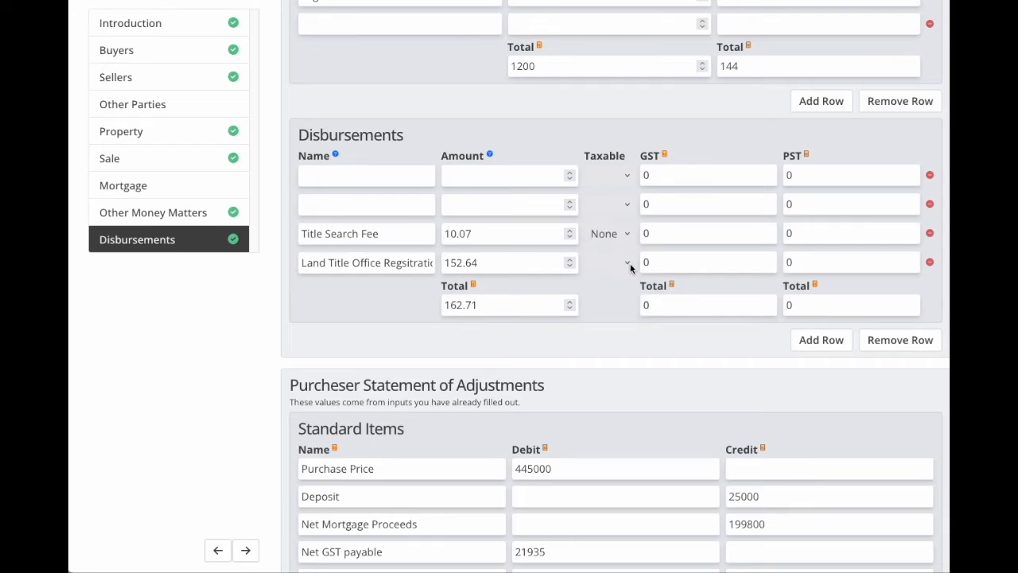
left_click(629, 269)
left_click(614, 284)
Finish Disbursements and continue to the file summary.
scroll(768, 414, "down", 4)
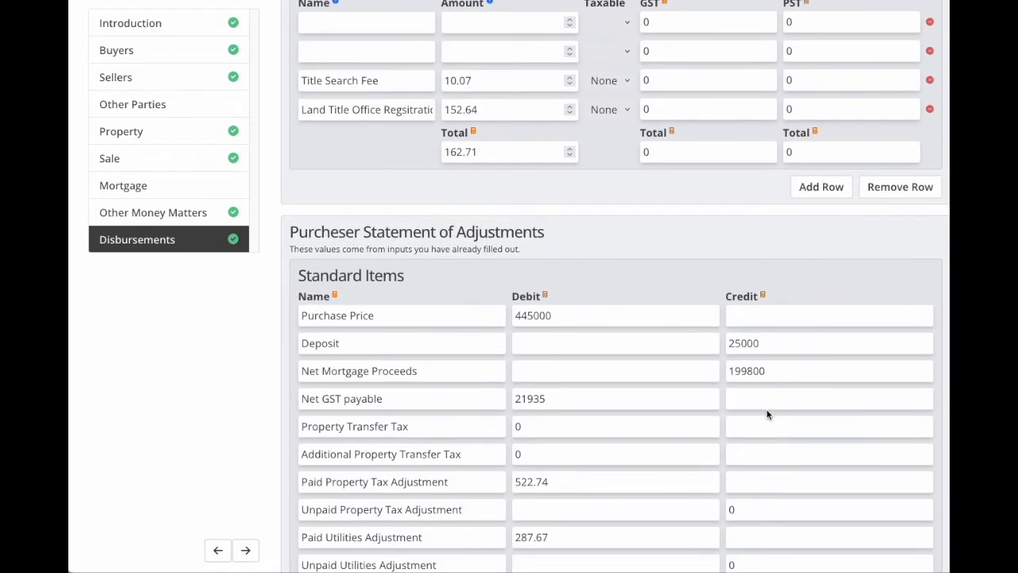
scroll(767, 414, "down", 3)
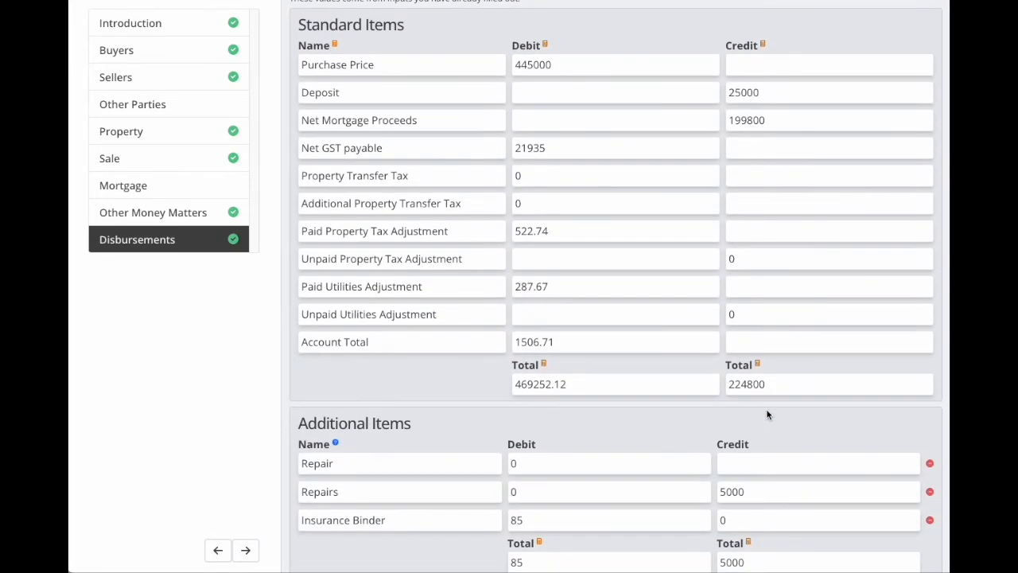
scroll(768, 413, "down", 3)
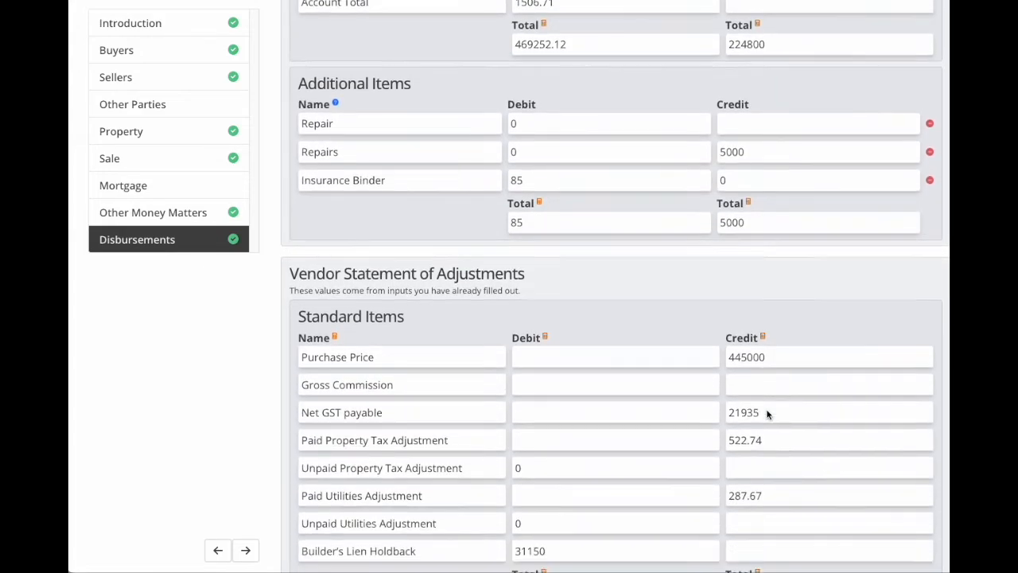
scroll(767, 413, "down", 3)
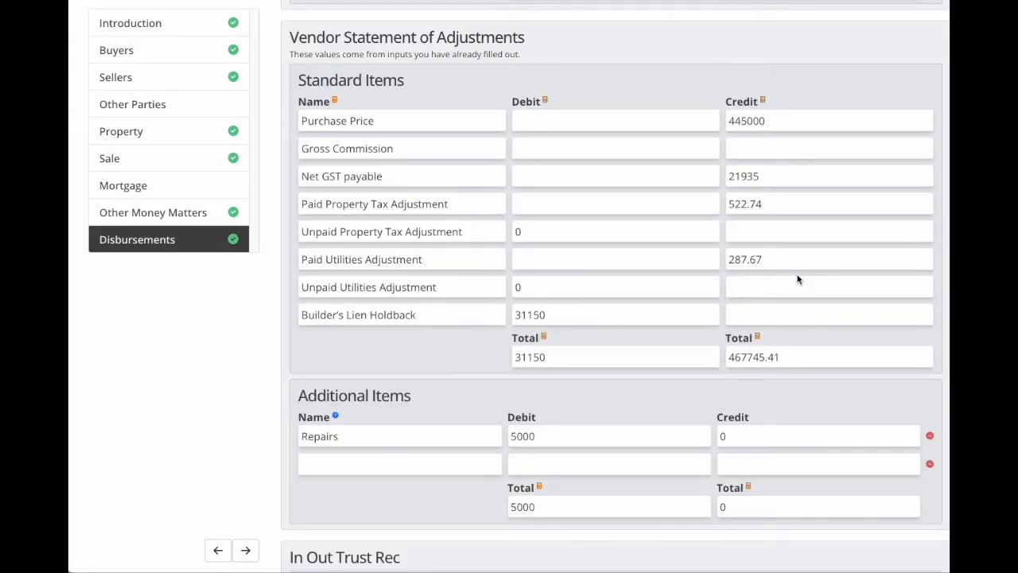
scroll(798, 278, "down", 4)
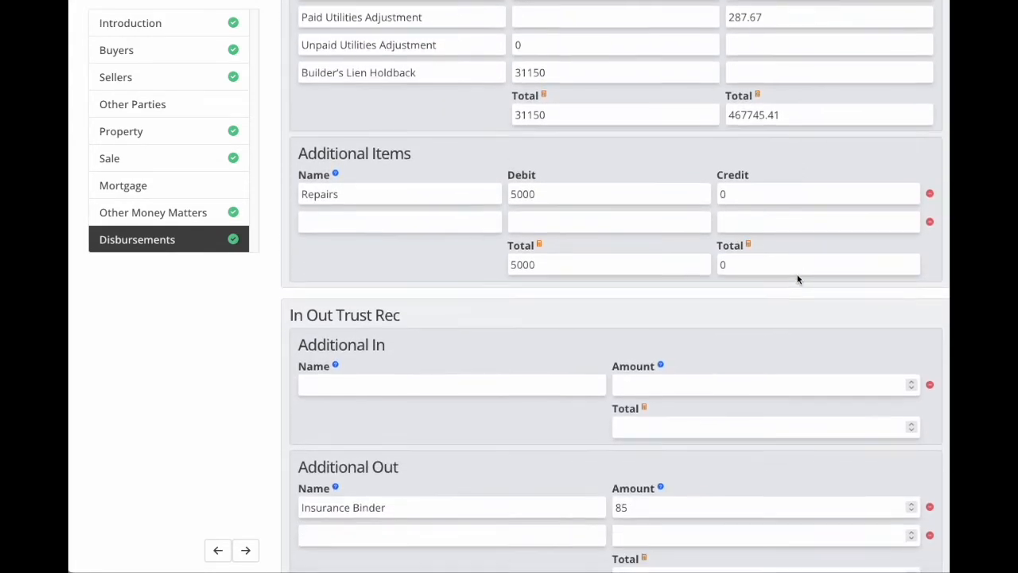
scroll(798, 278, "down", 2)
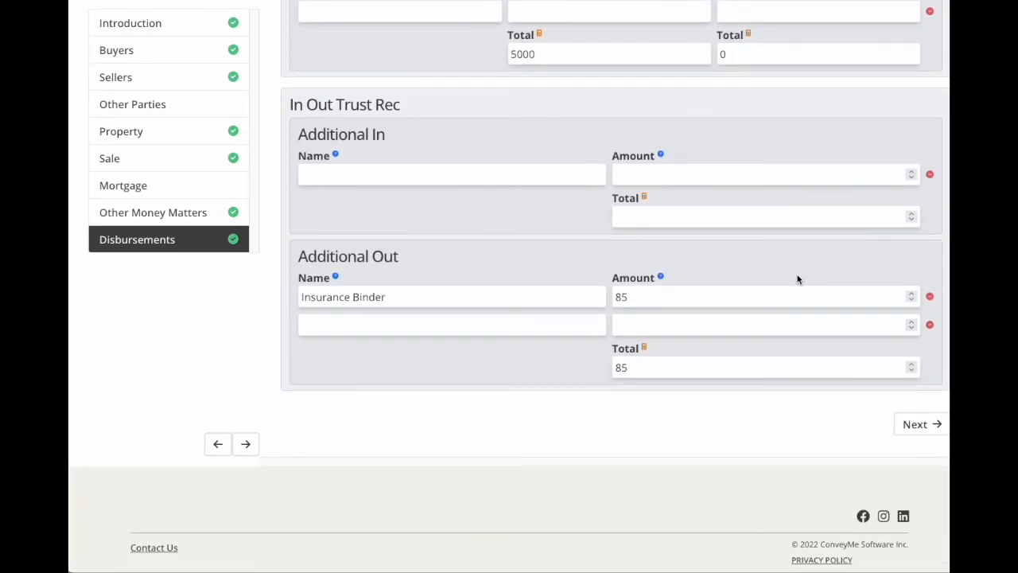
left_click(919, 427)
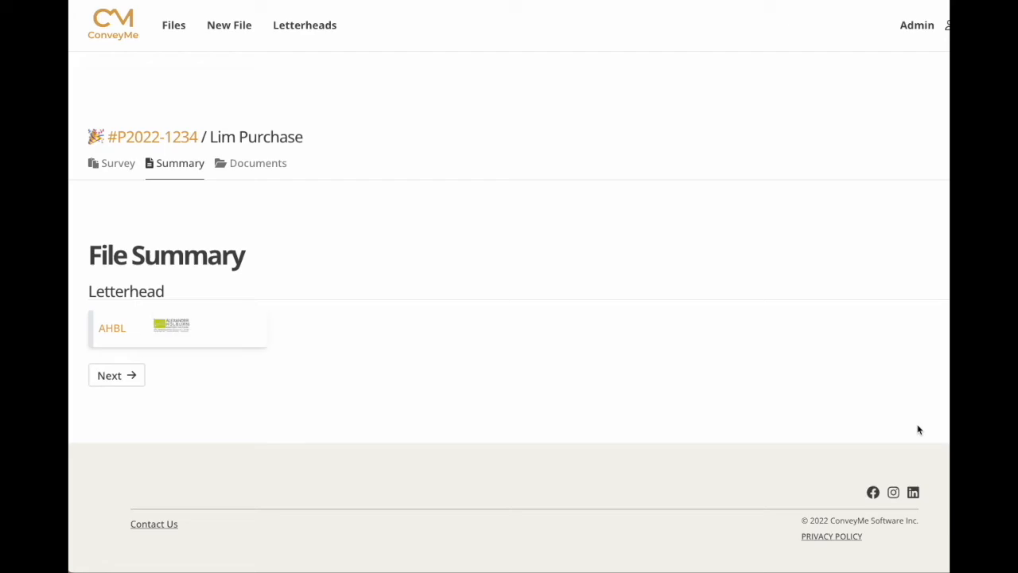
Keep AHBL as the file's letterhead and continue to the documents.
left_click(157, 328)
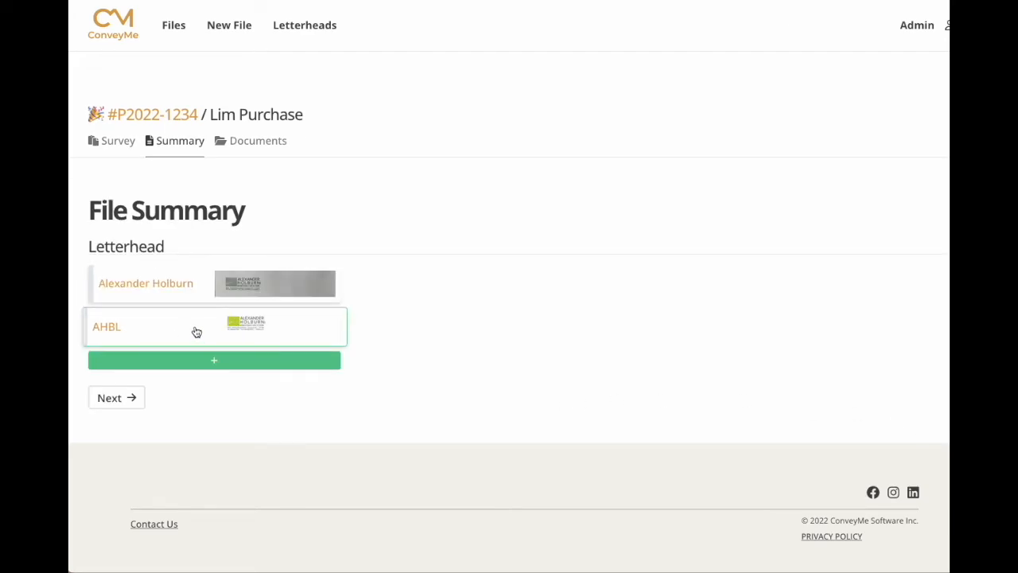
left_click(193, 332)
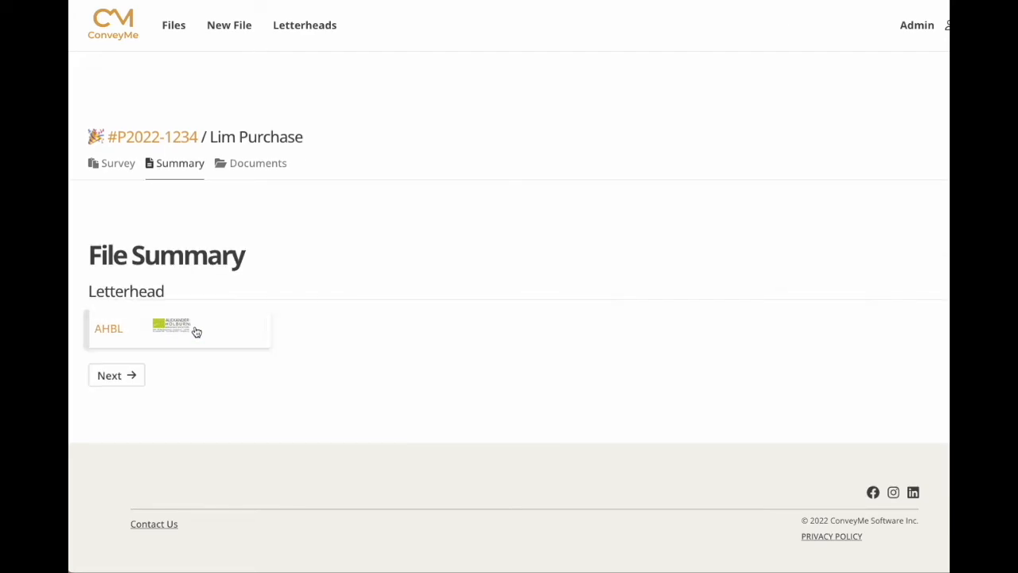
left_click(116, 375)
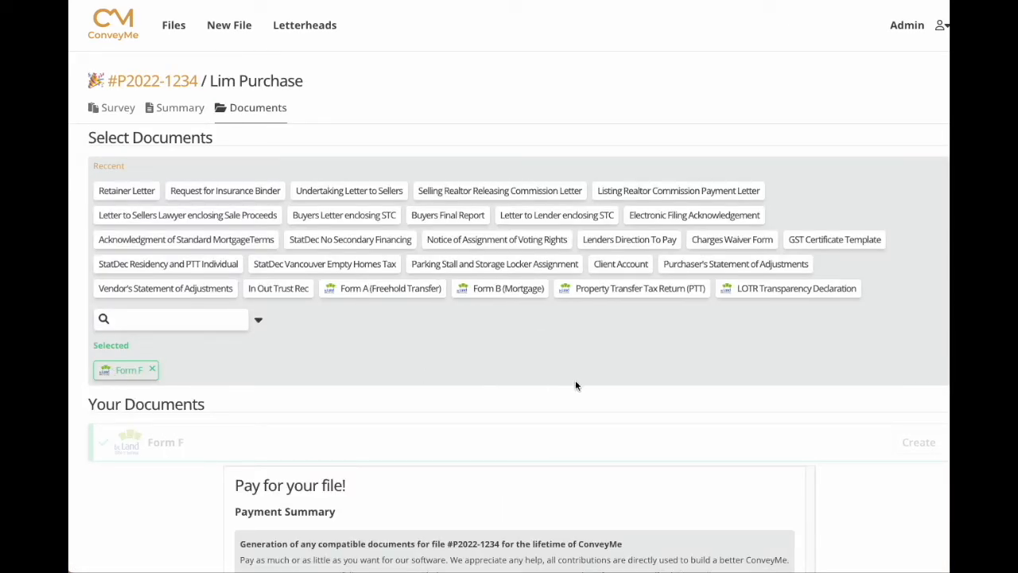
Accept the terms and conditions and pay the 65 file fee.
scroll(857, 436, "down", 1)
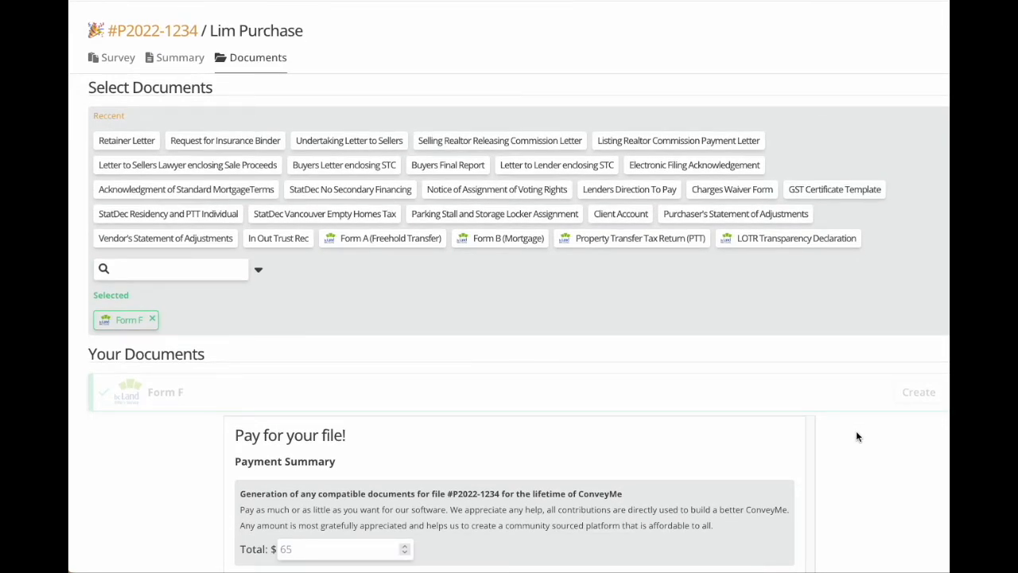
scroll(857, 436, "down", 3)
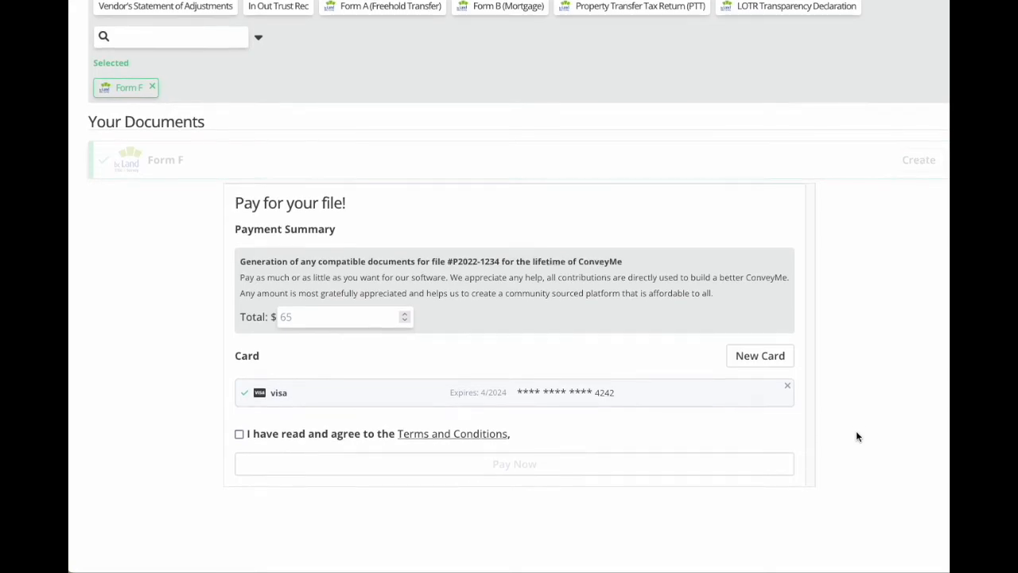
scroll(858, 436, "down", 1)
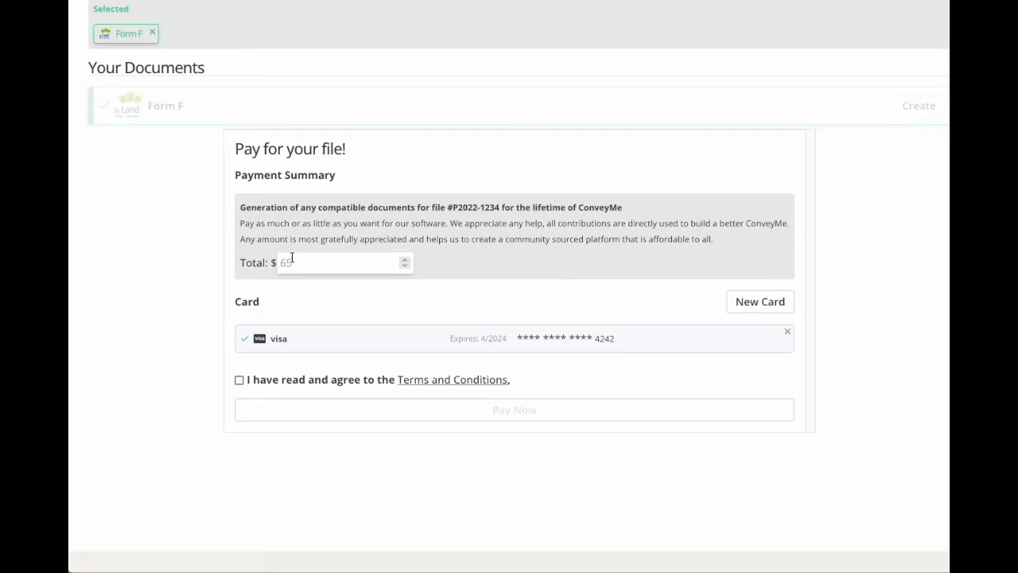
left_click(238, 382)
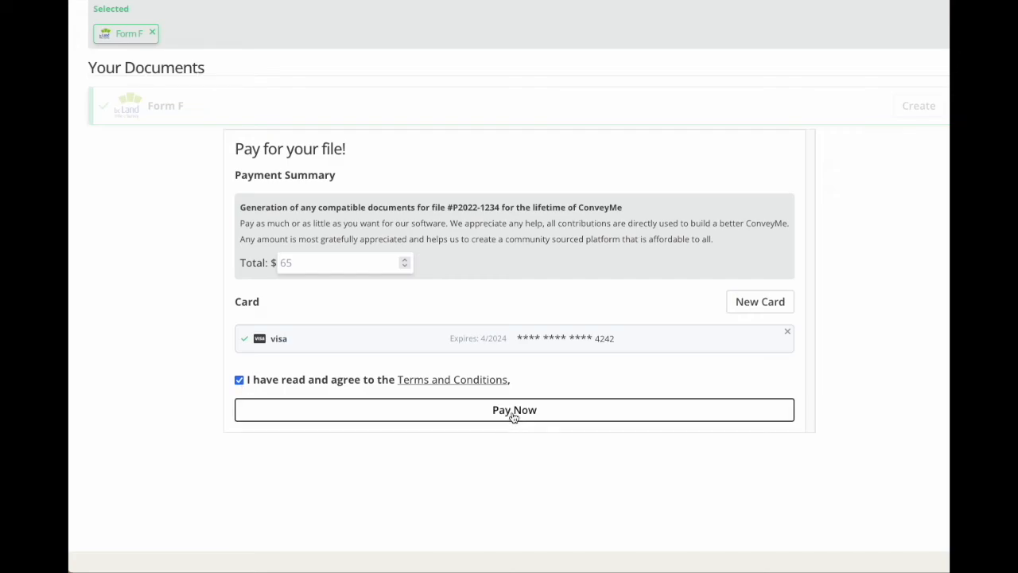
left_click(514, 412)
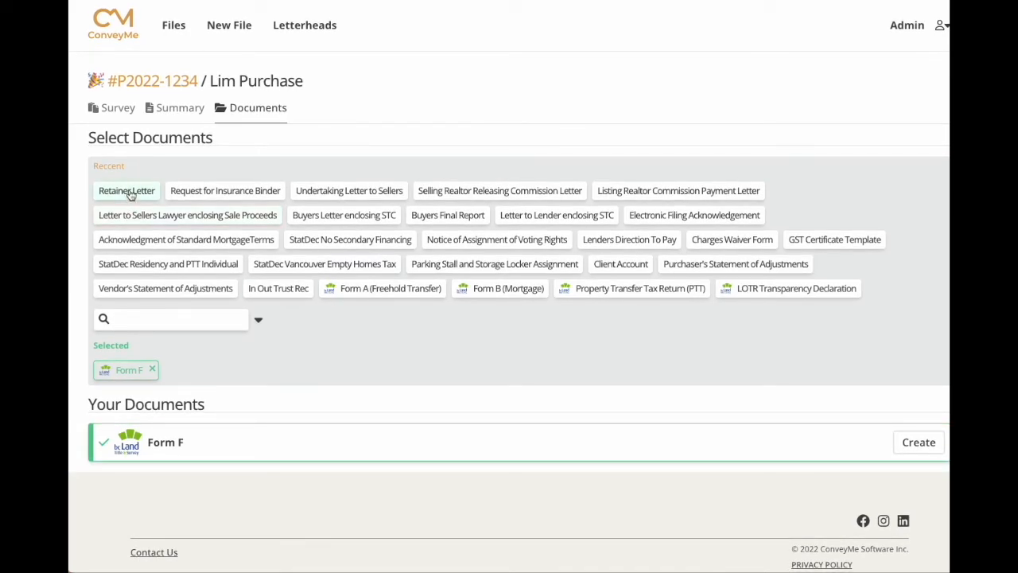
Add the Retainer Letter, Undertaking Letter to Sellers and Electronic Filing Acknowledgement.
left_click(127, 192)
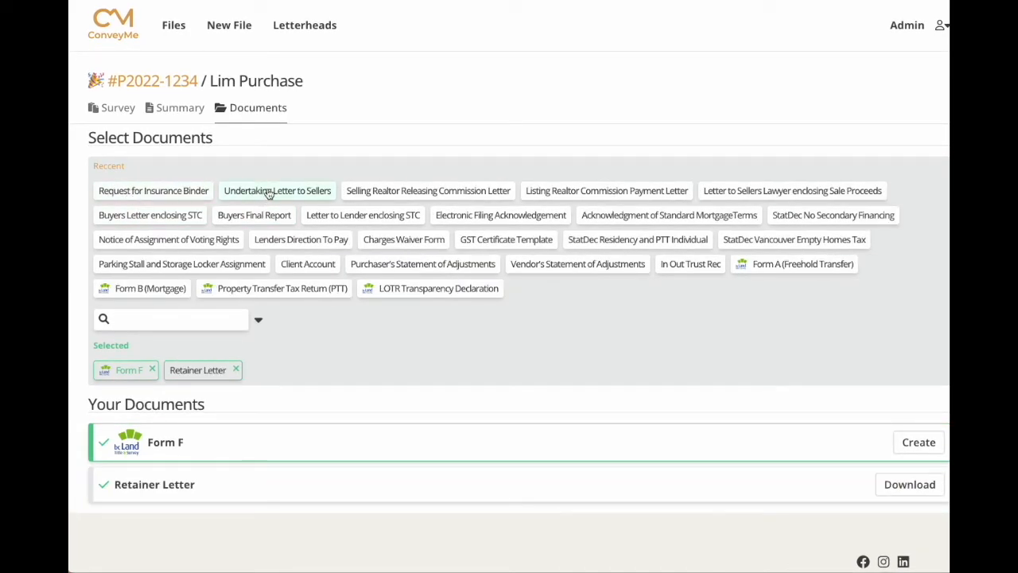
left_click(270, 194)
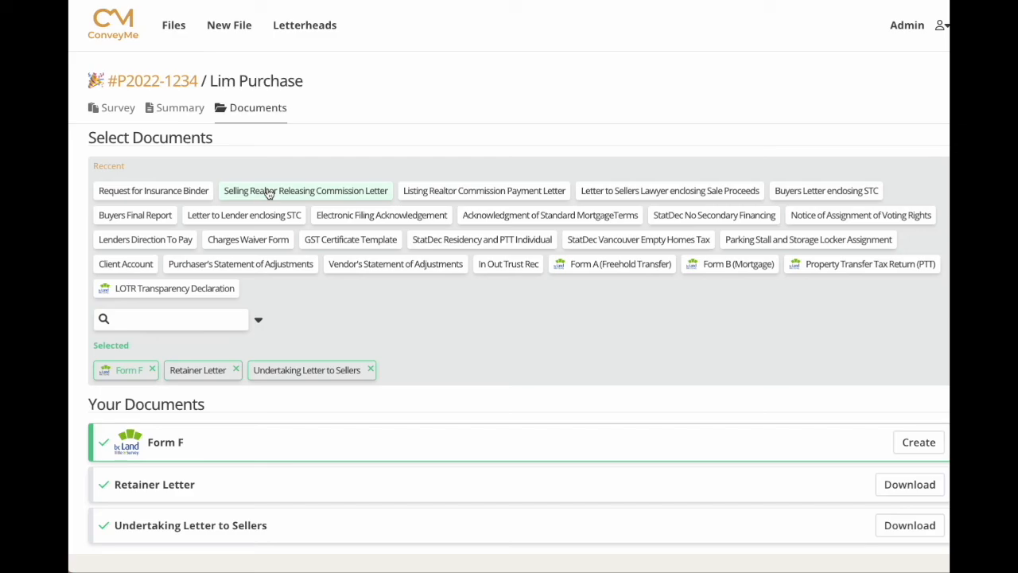
left_click(385, 217)
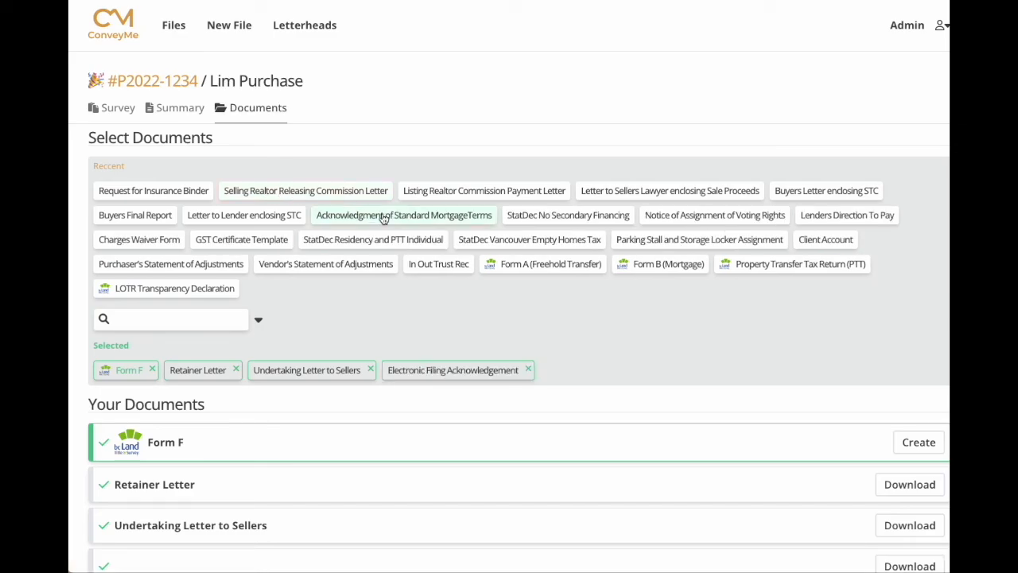
Add Form A, PTT Return, LOTR Transparency Declaration and Form B, then view Form A.
left_click(536, 268)
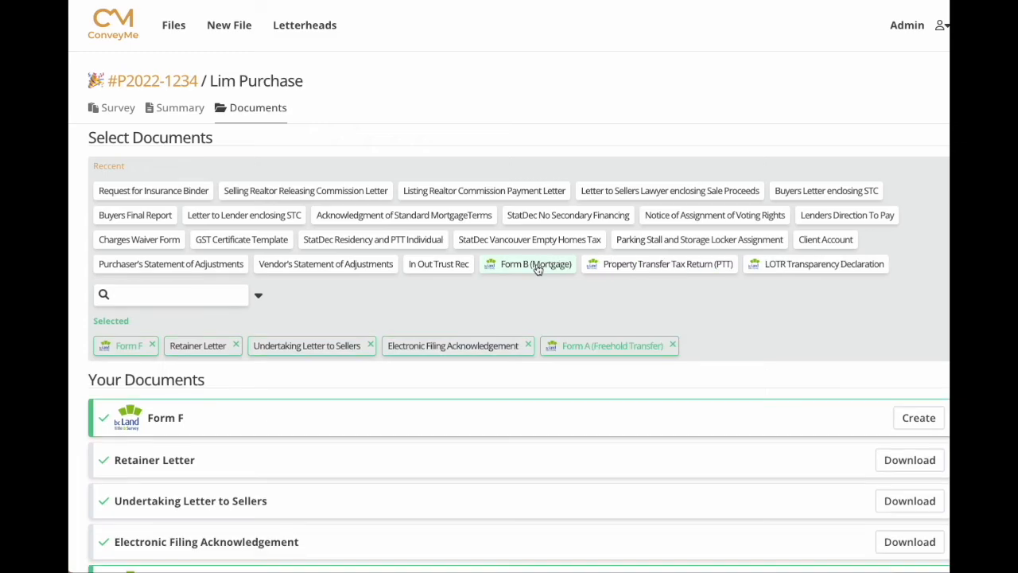
left_click(643, 269)
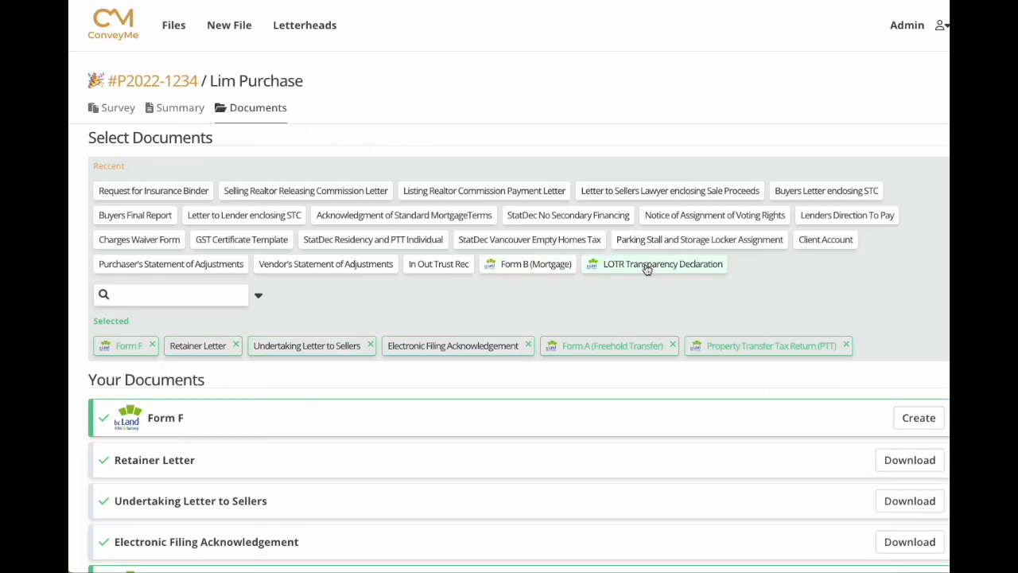
left_click(644, 269)
left_click(540, 266)
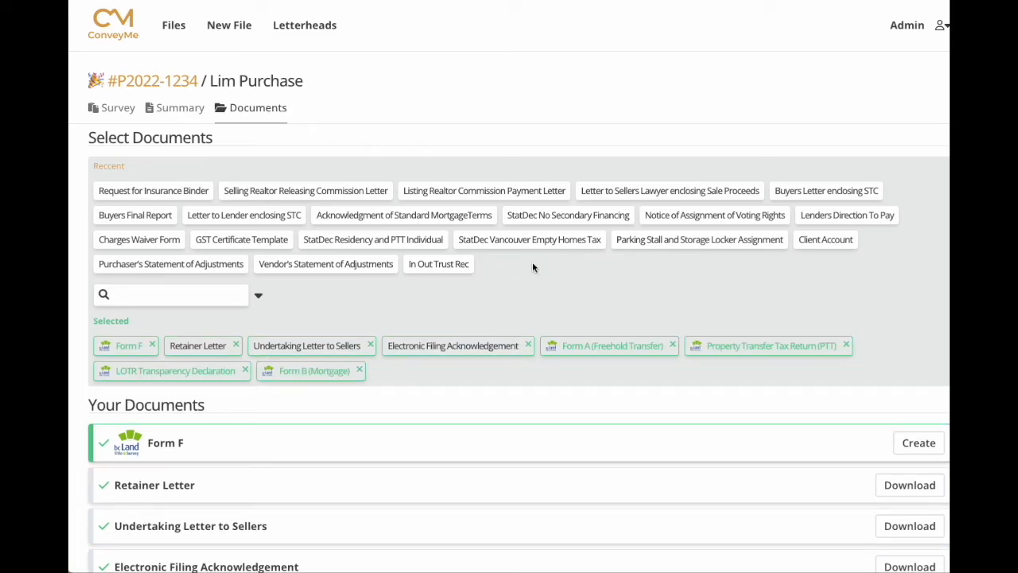
scroll(511, 362, "down", 5)
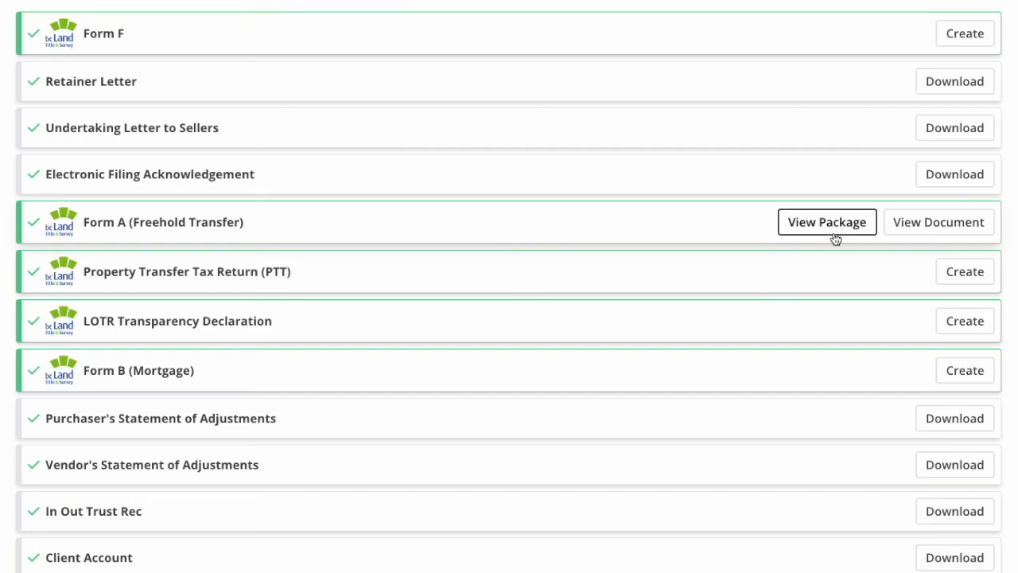
left_click(928, 229)
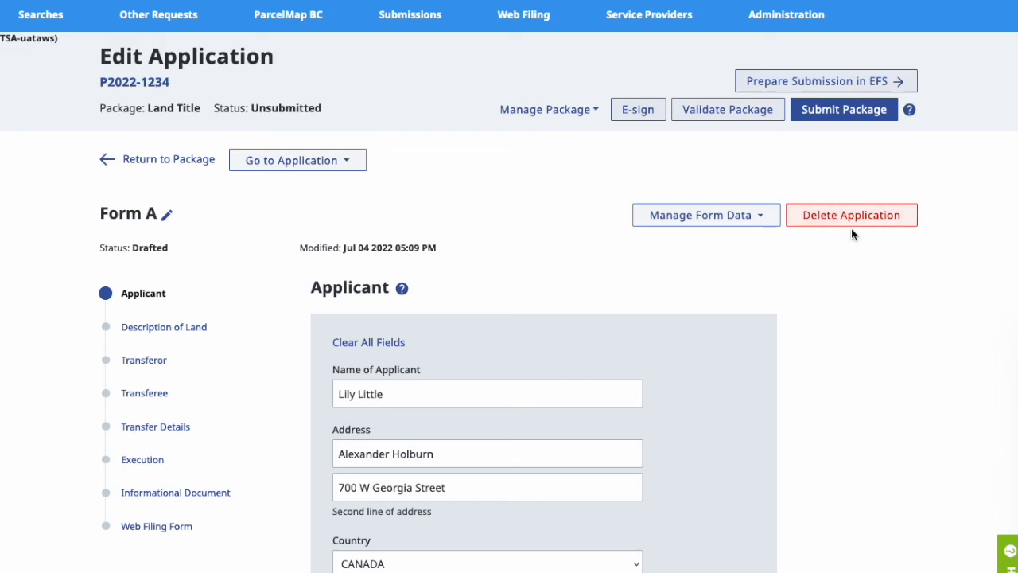
Advance Form A past the Applicant, Description of Land, Transferor and Transferee sections to Transfer Details.
scroll(851, 228, "down", 3)
scroll(851, 234, "down", 1)
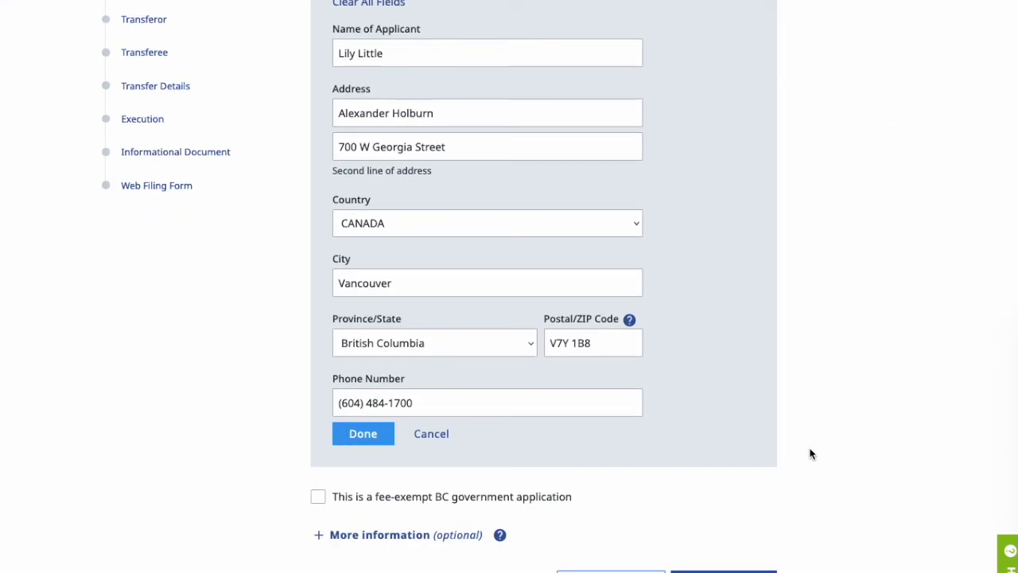
left_click(764, 571)
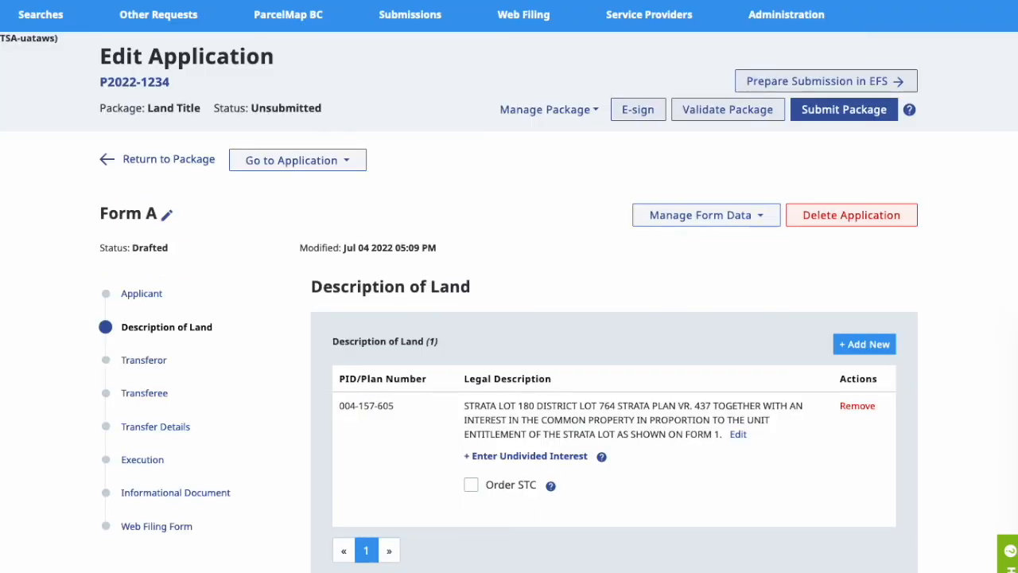
scroll(761, 516, "down", 2)
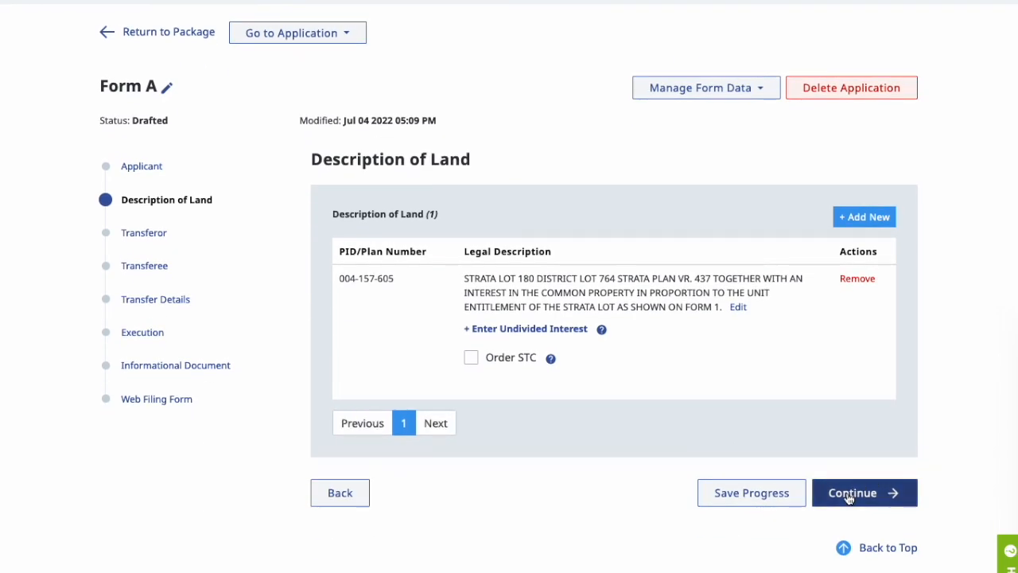
left_click(850, 493)
scroll(848, 495, "down", 2)
left_click(711, 410)
scroll(716, 413, "down", 3)
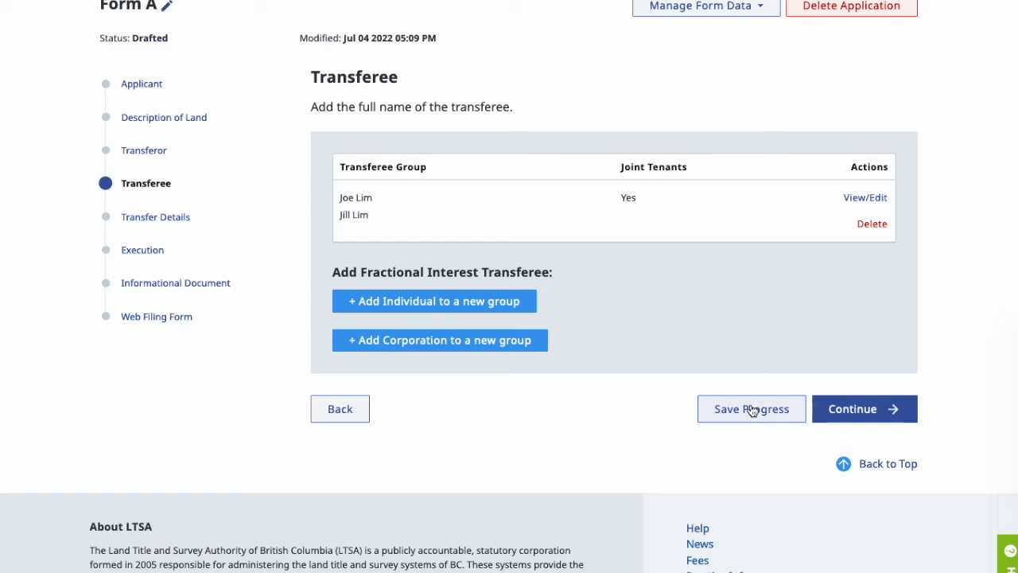
left_click(862, 414)
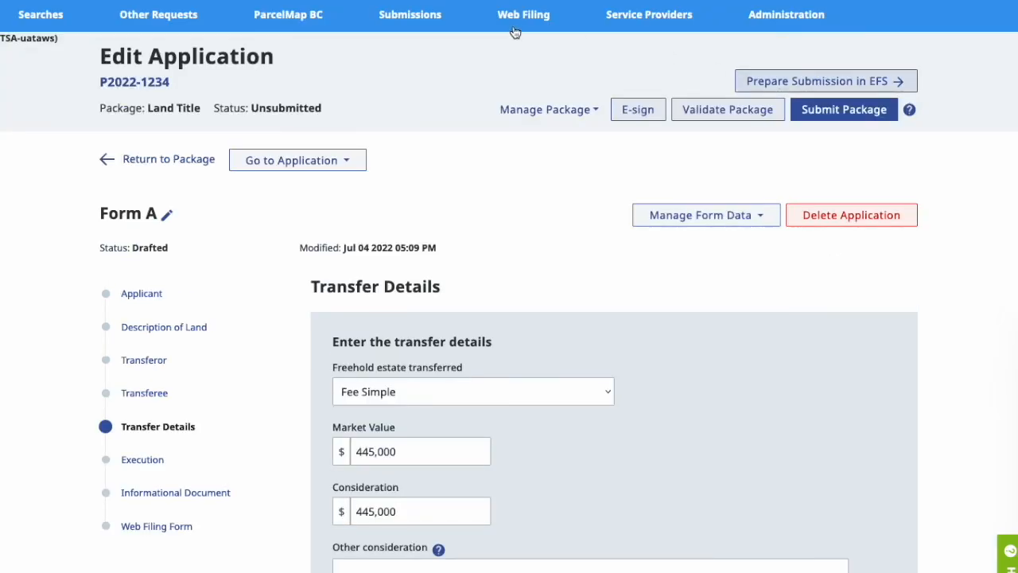